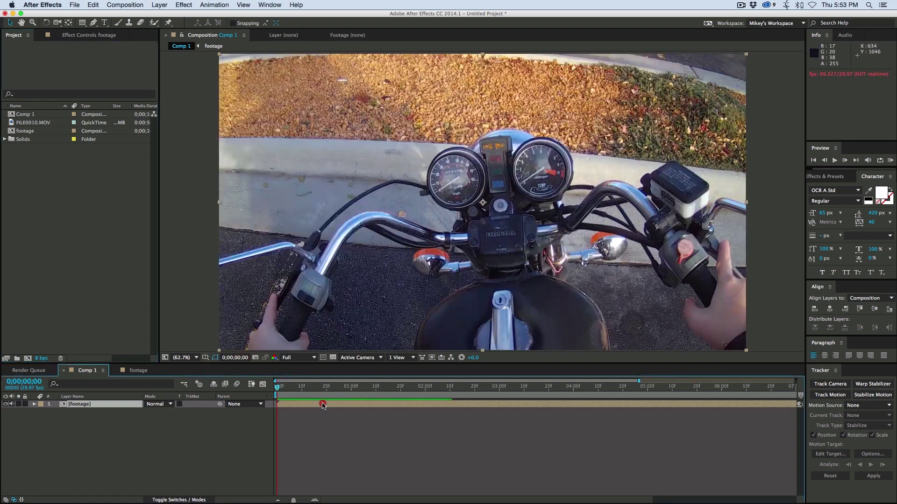
Open the footage precomp, scrub to the cut between its two clips, and return to the start of Comp 1.
left_click(322, 404)
mouse_move(336, 388)
left_mouse_down()
mouse_move(373, 385)
mouse_move(326, 372)
left_mouse_up()
double_click(344, 404)
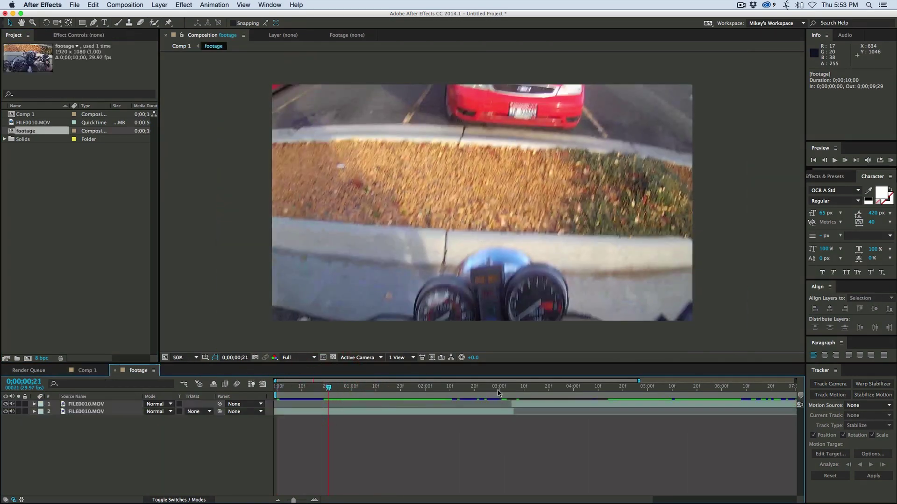
mouse_move(498, 393)
left_mouse_down()
mouse_move(518, 391)
mouse_move(507, 390)
left_mouse_up()
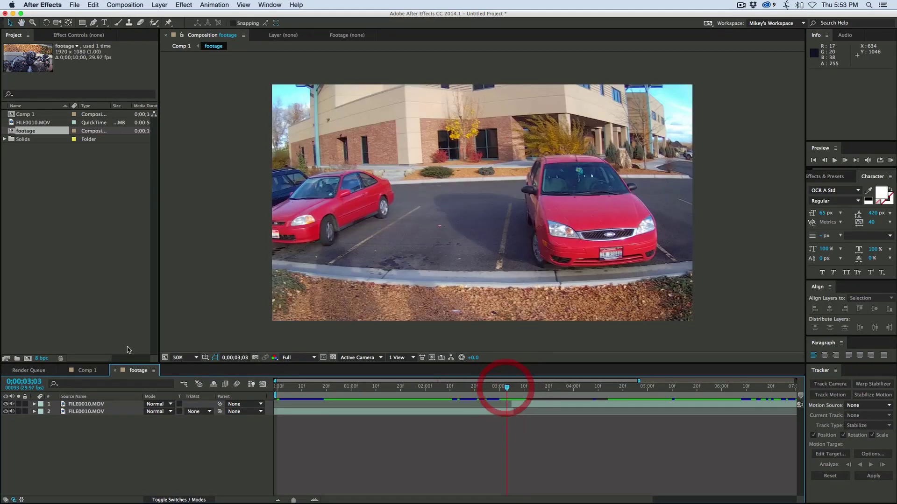
left_click(87, 370)
key("Home")
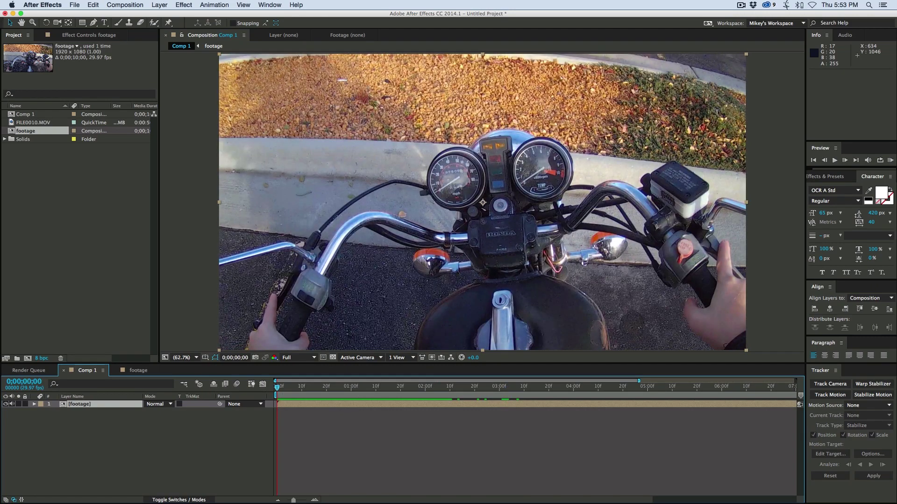
Switch to Safari to view the Friend or Foe reference video on YouTube, and return to After Effects.
left_click_drag(0, 140, 624, 82)
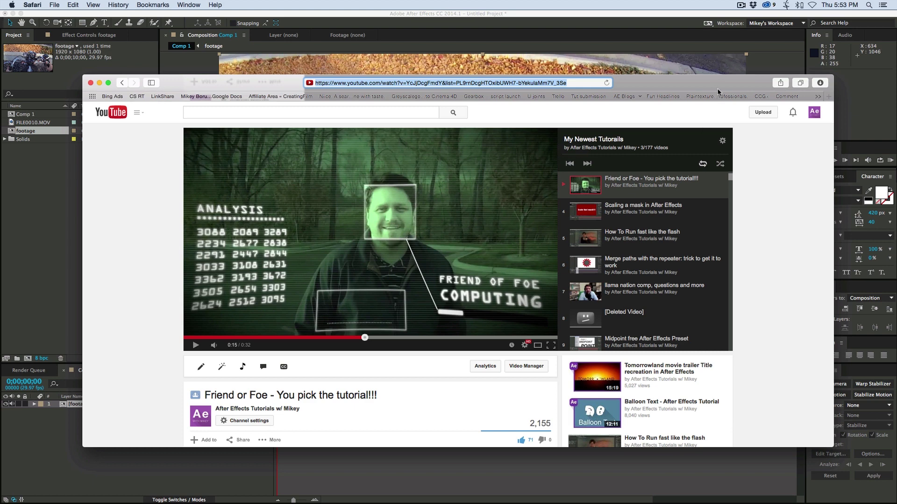
key("super+Tab")
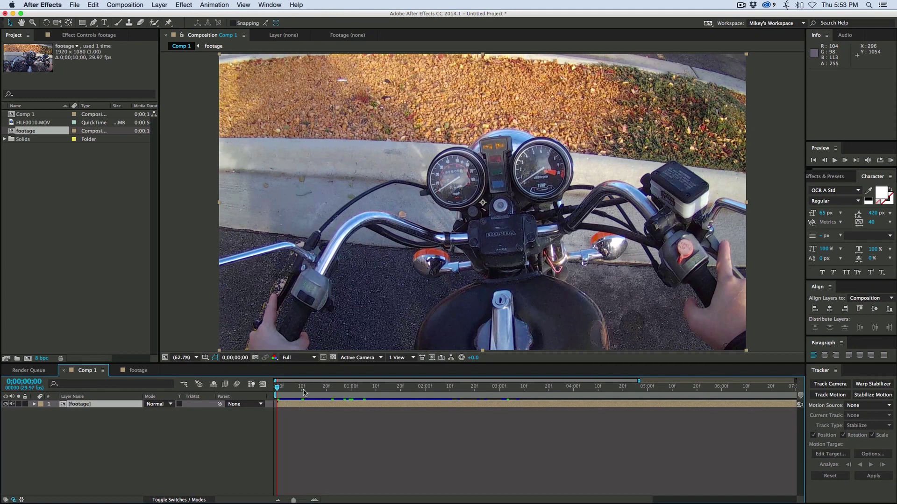
Apply the Tint color correction effect to the footage layer in Comp 1.
left_click(300, 404)
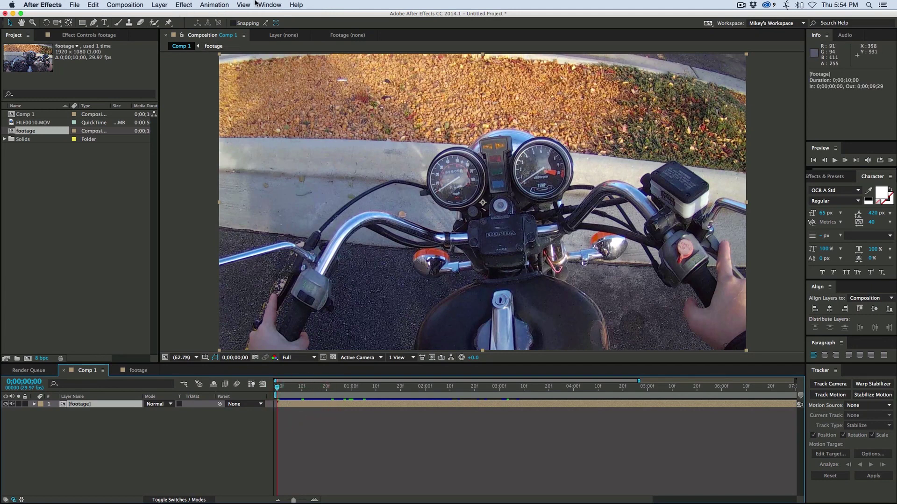
left_click(184, 6)
mouse_move(194, 88)
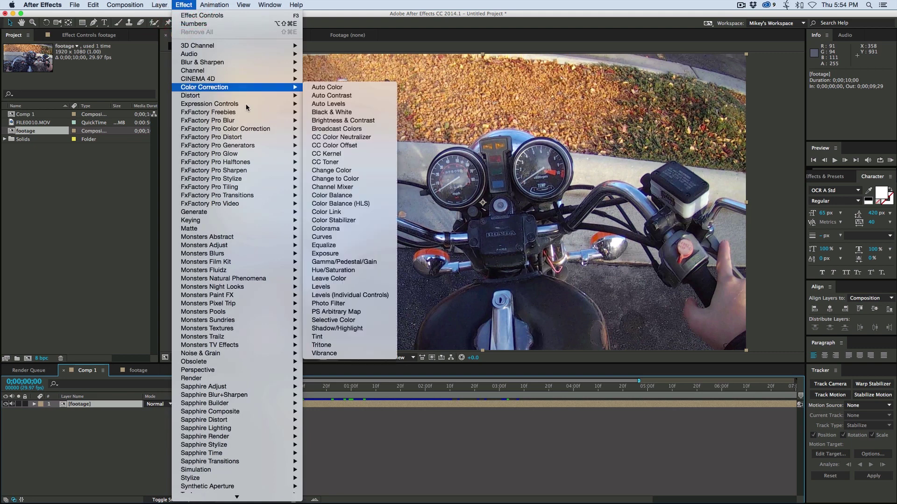
left_click(334, 338)
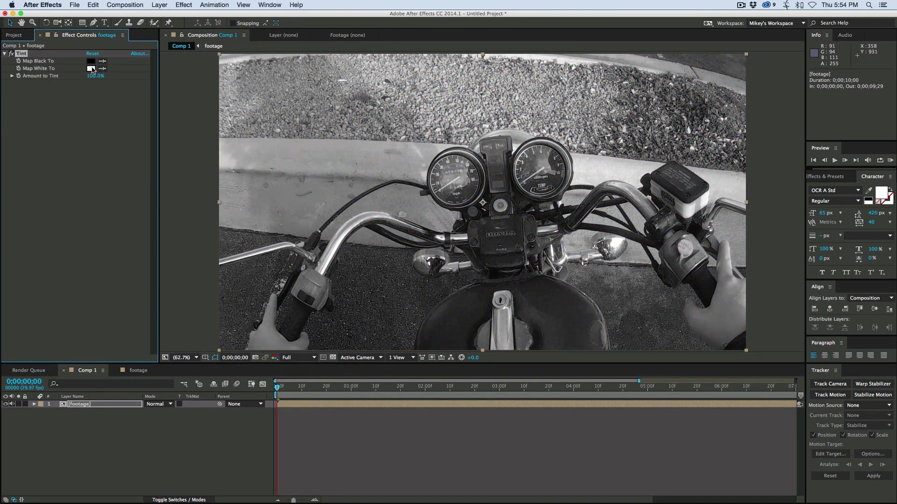
Map the Tint effect's white to green 19FF03 and set the Amount to Tint to 61%.
left_click(91, 68)
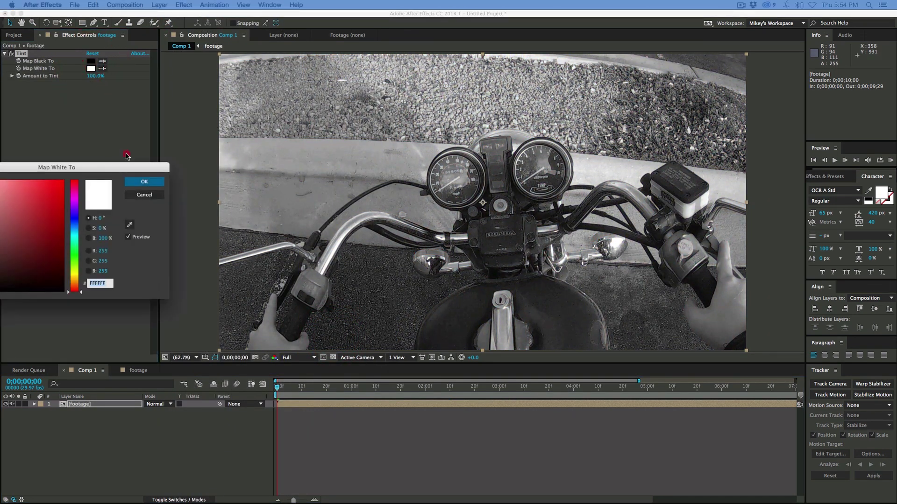
left_click_drag(126, 155, 236, 120)
left_click(200, 209)
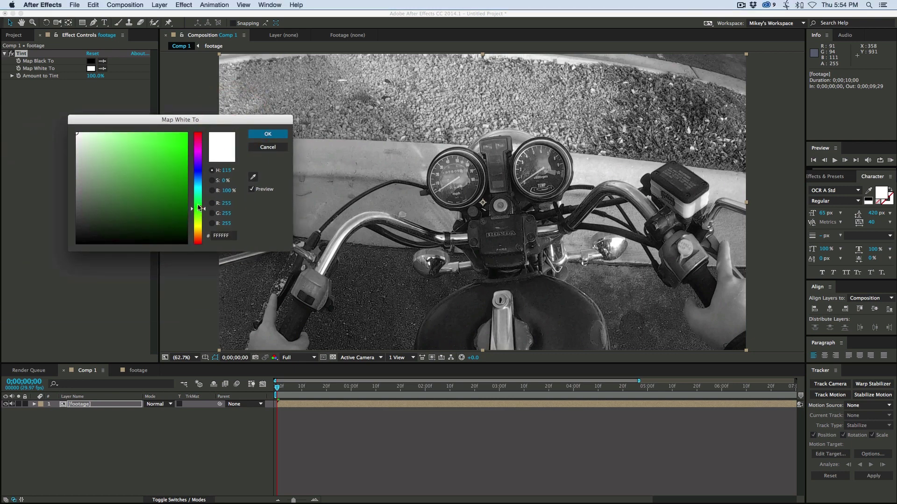
left_click(185, 133)
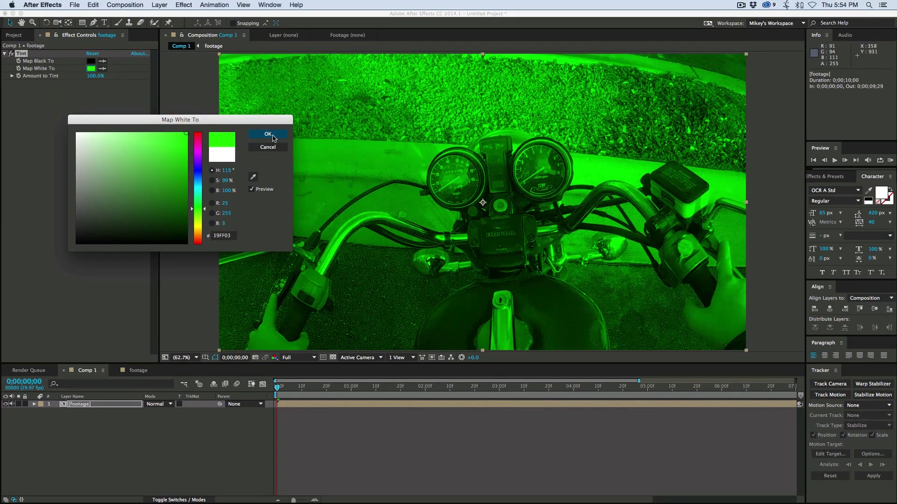
left_click(271, 135)
left_click_drag(92, 77, 77, 78)
left_click(311, 433)
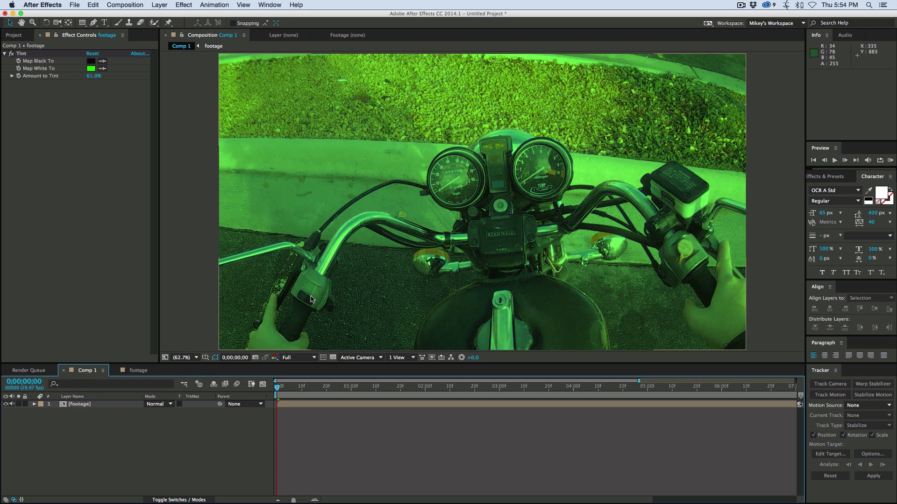
Add a white solid named scanlines above the footage layer and apply the Grid effect to it.
left_click(159, 4)
mouse_move(178, 16)
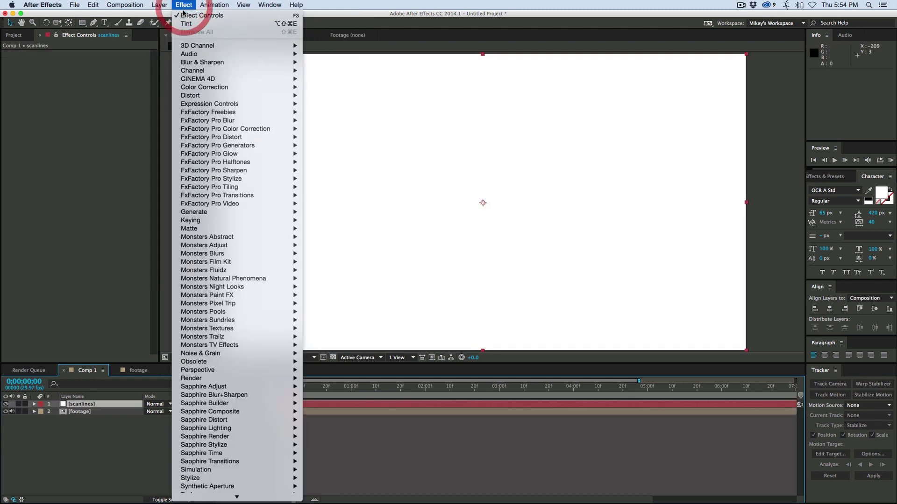
mouse_move(217, 213)
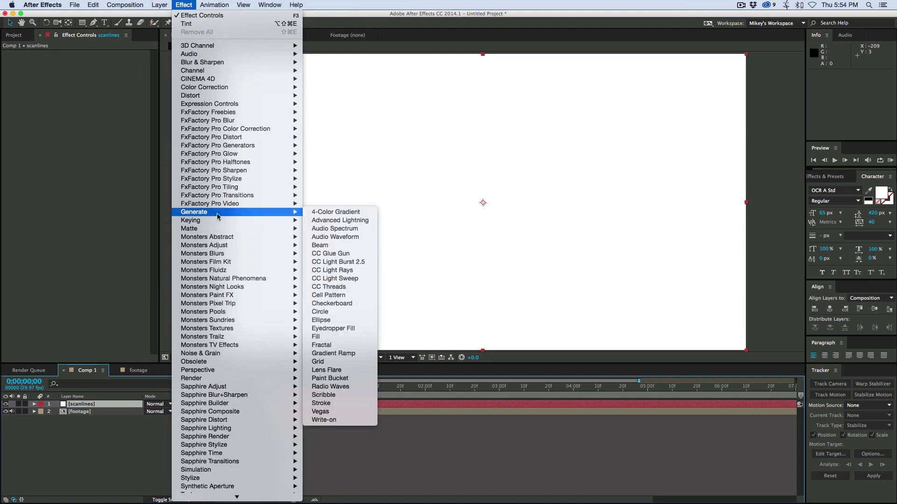
left_click(323, 362)
Size the grid from Width & Height Sliders, set its width to 4000, and shift its anchor to 2331, 540.
left_click(116, 68)
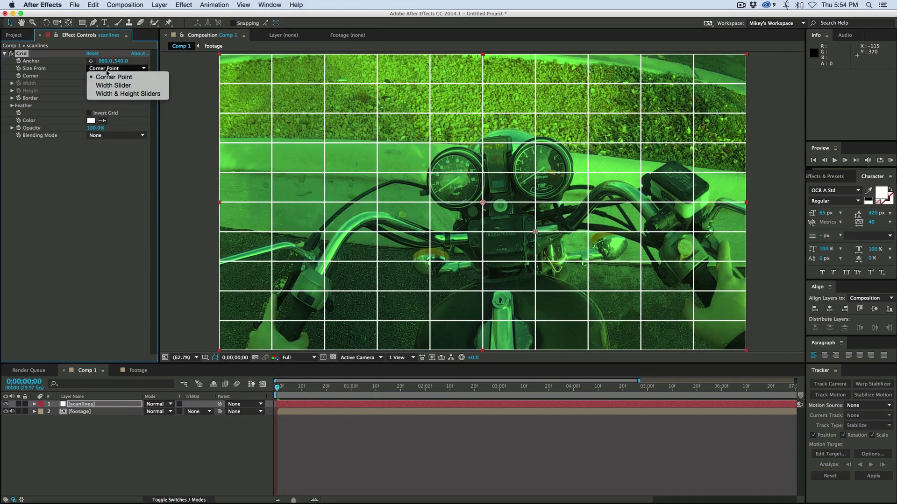
left_click(140, 94)
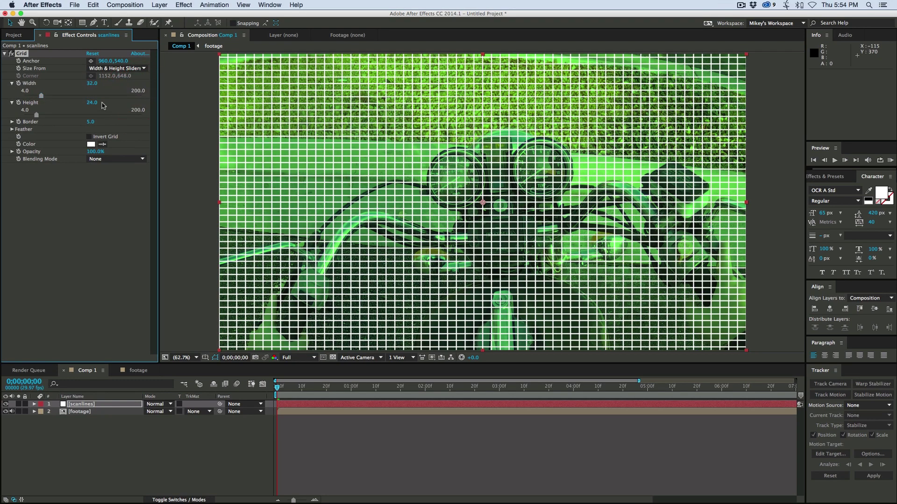
left_click_drag(91, 87, 435, 106)
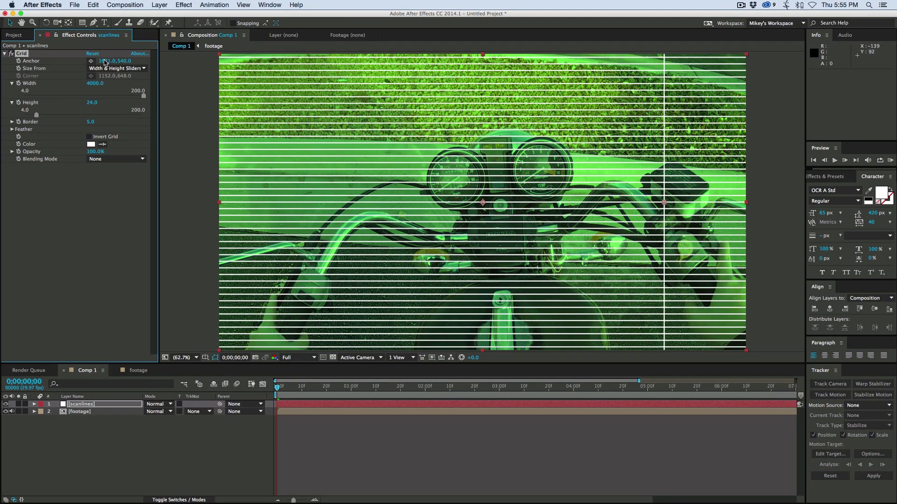
left_click_drag(111, 61, 139, 61)
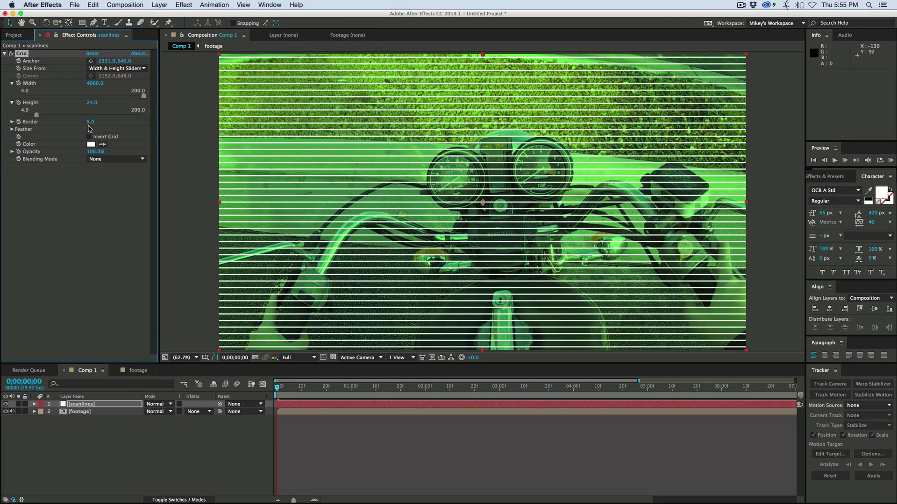
Refine the scanlines grid with a border of 3, a height of 10, and an opacity of 58%.
left_click(90, 123)
type("3")
key("Return")
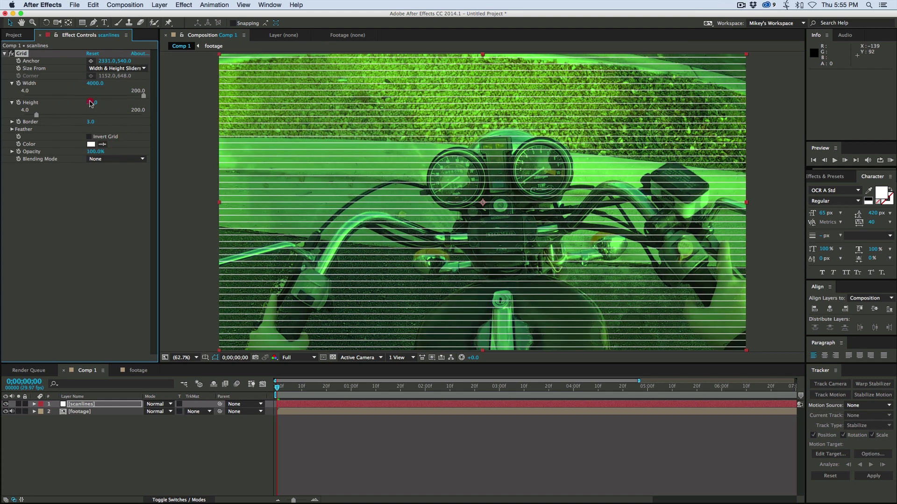
left_click_drag(91, 103, 93, 104)
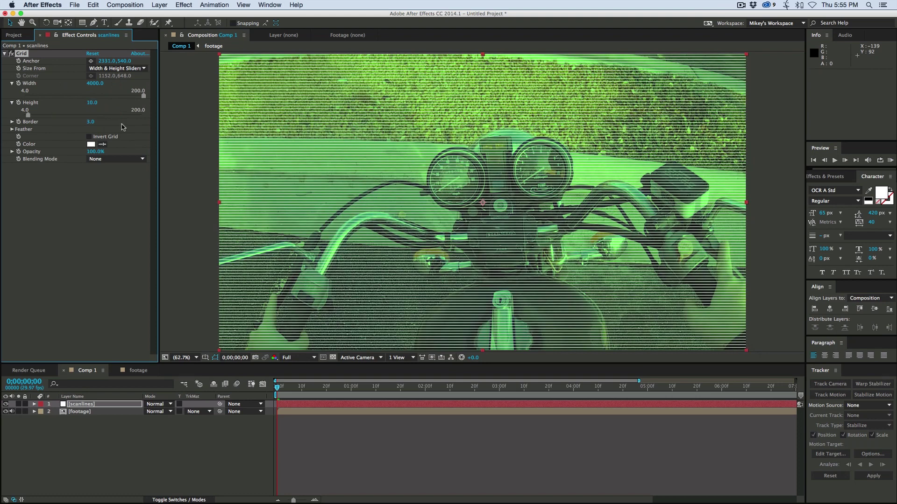
left_click_drag(93, 153, 79, 154)
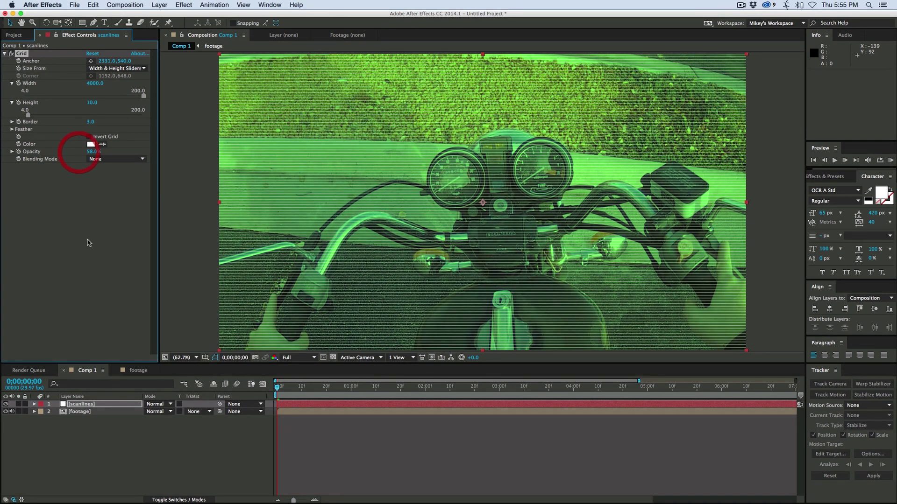
left_click(331, 441)
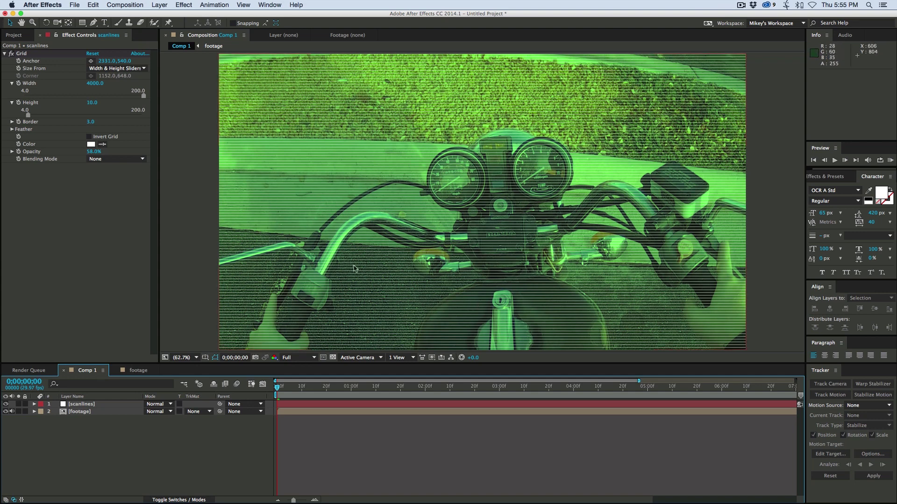
Scrub through the scanline look, locate the clip cut at 0;00;03;05 in the footage precomp, and return to Comp 1.
left_click_drag(321, 388, 425, 392)
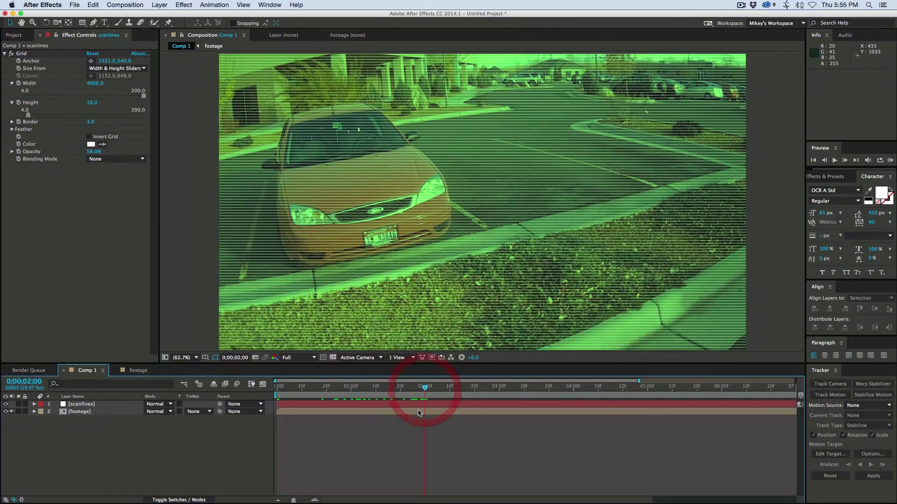
double_click(418, 411)
left_click_drag(498, 390, 511, 390)
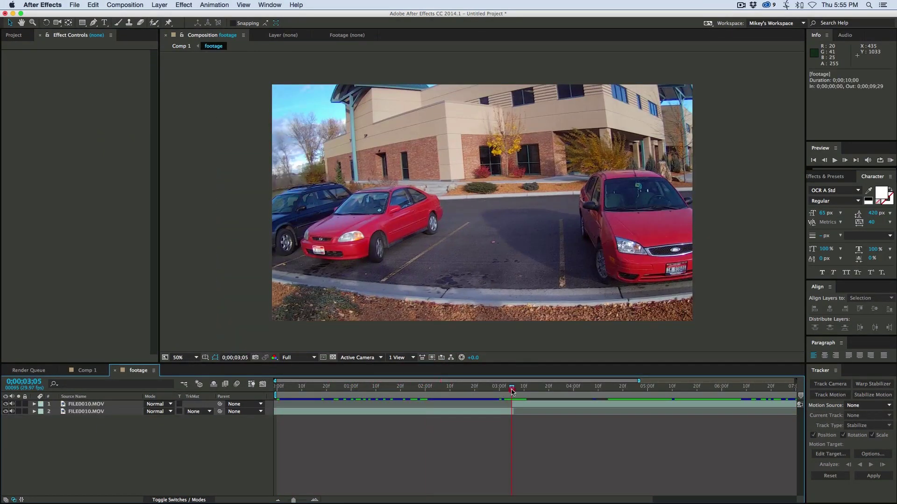
left_click(87, 370)
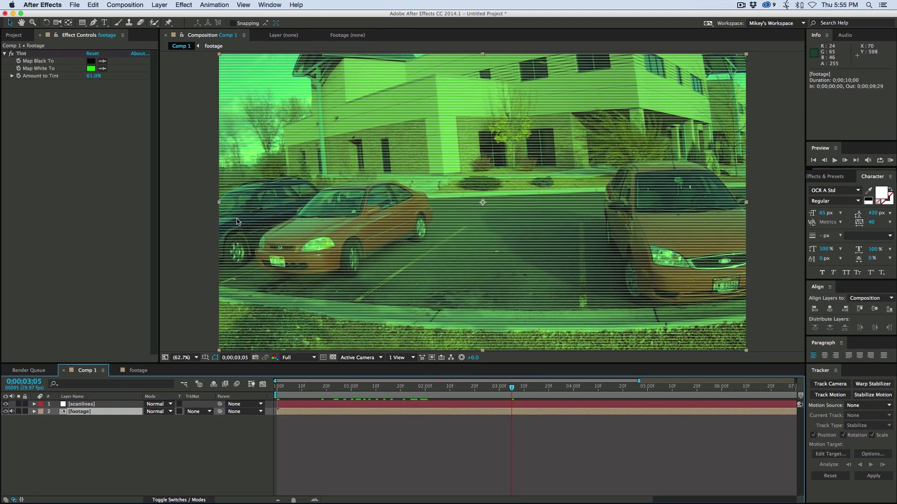
Create a white solid named static directly above the footage layer.
left_click(158, 5)
mouse_move(211, 16)
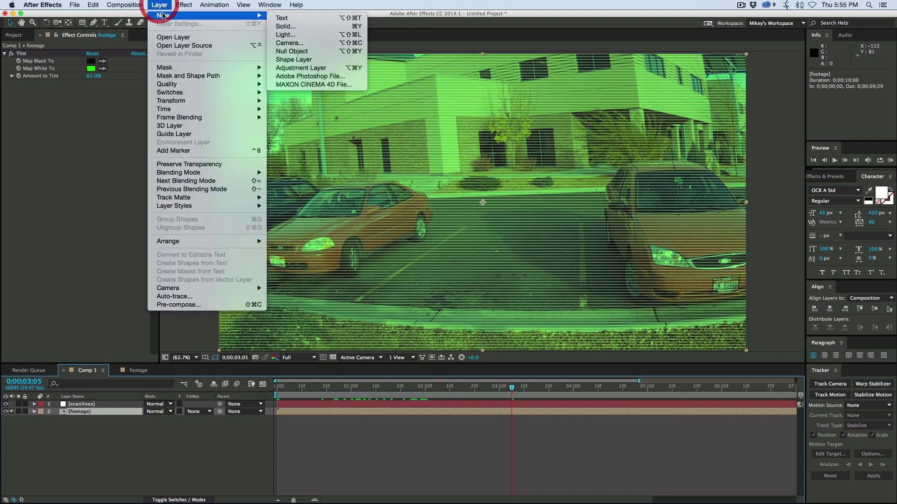
left_click(314, 27)
type("static")
key("Return")
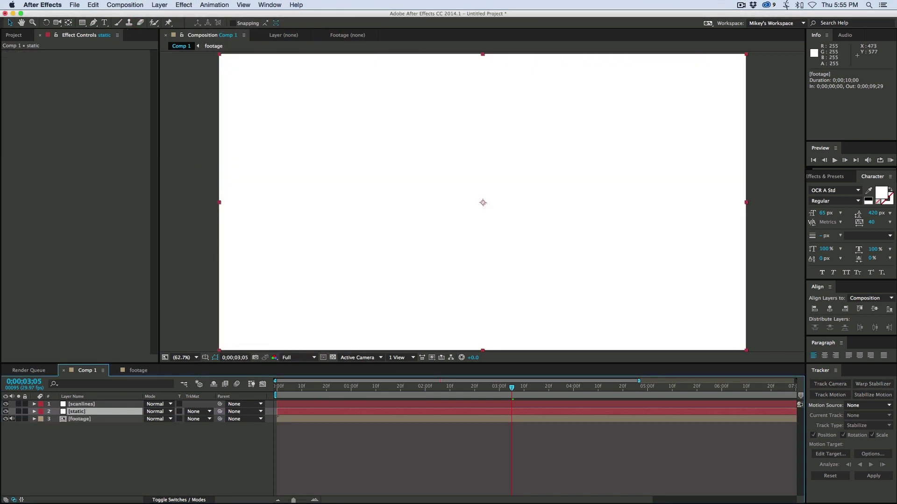
Apply Noise HLS to the static layer with Grain noise, 616% lightness and 1.91 grain size, and preview it.
left_click(184, 5)
mouse_move(209, 354)
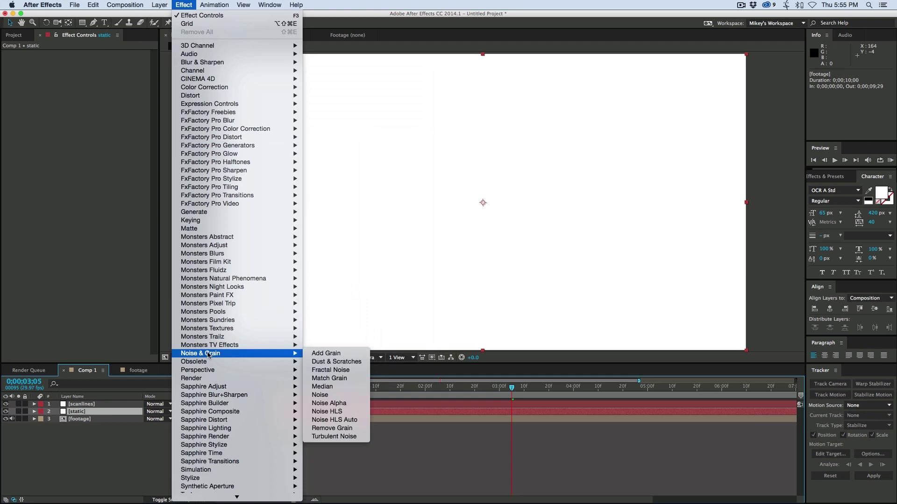
left_click(344, 413)
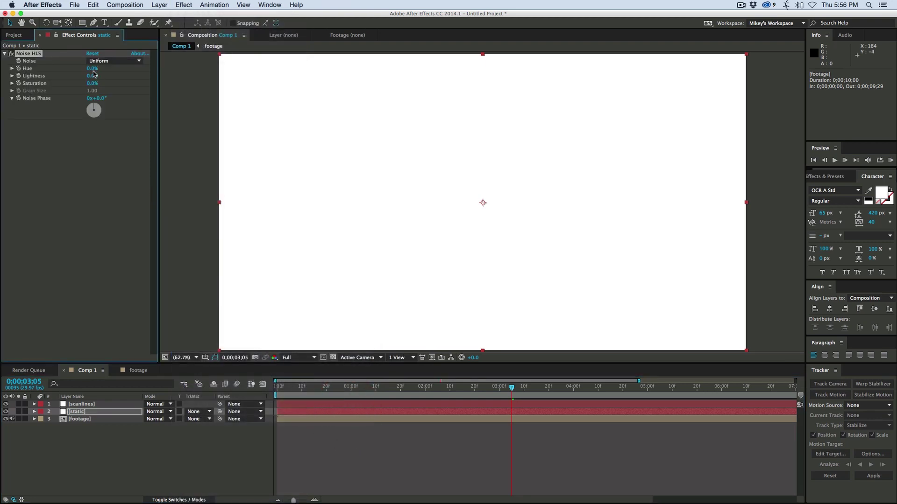
left_click_drag(92, 76, 370, 85)
left_click_drag(92, 91, 136, 96)
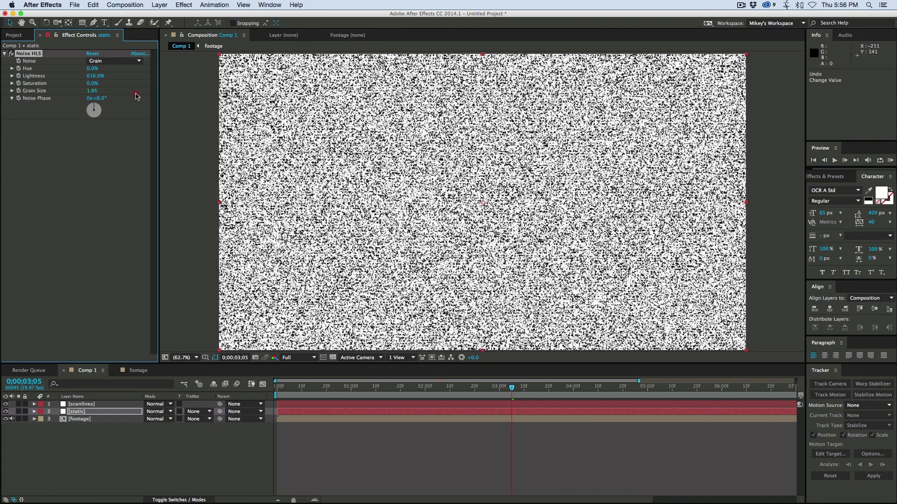
key("space")
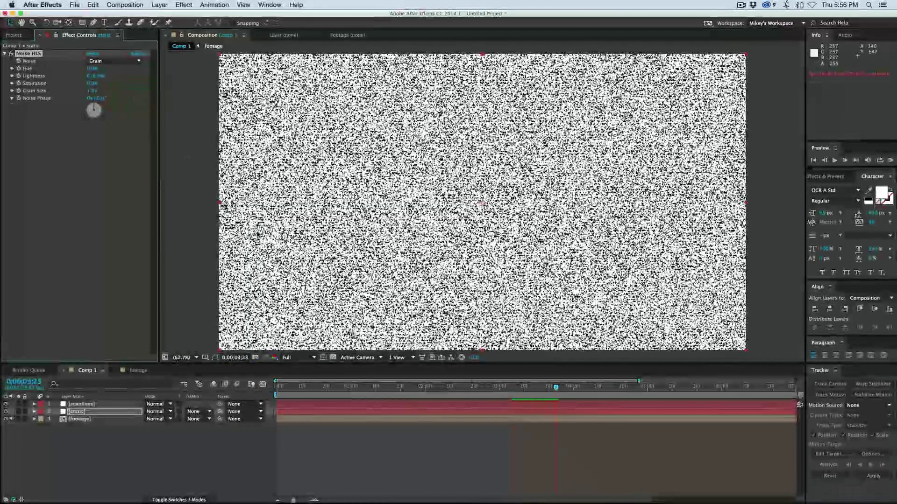
Apply Turbulent Displace to the static layer and set its displacement to Horizontal Displacement.
left_click(111, 412)
left_click(184, 4)
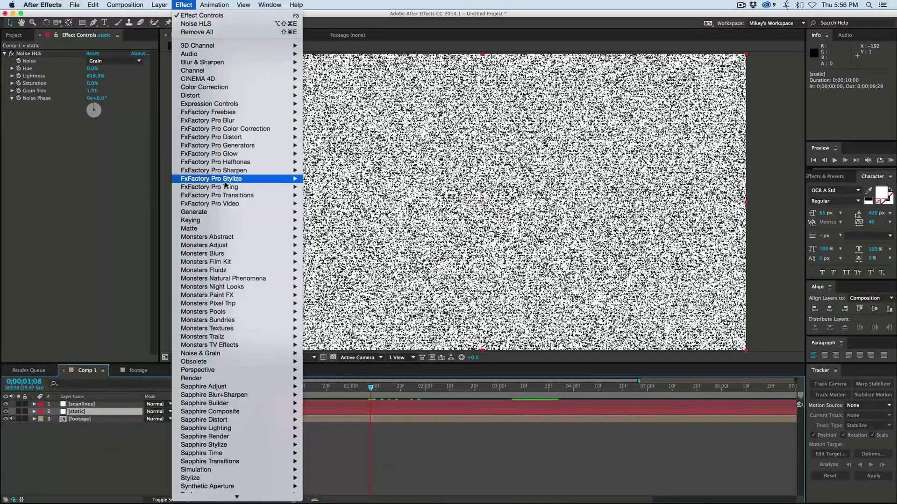
mouse_move(215, 96)
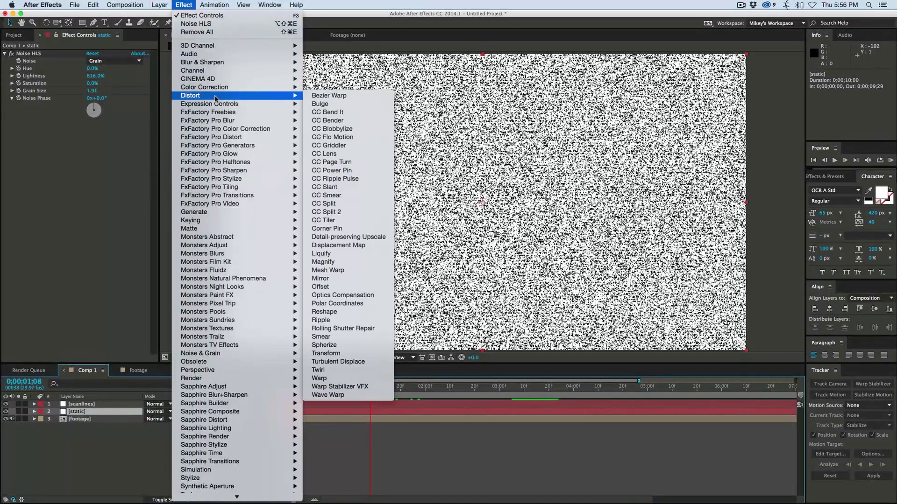
left_click(351, 360)
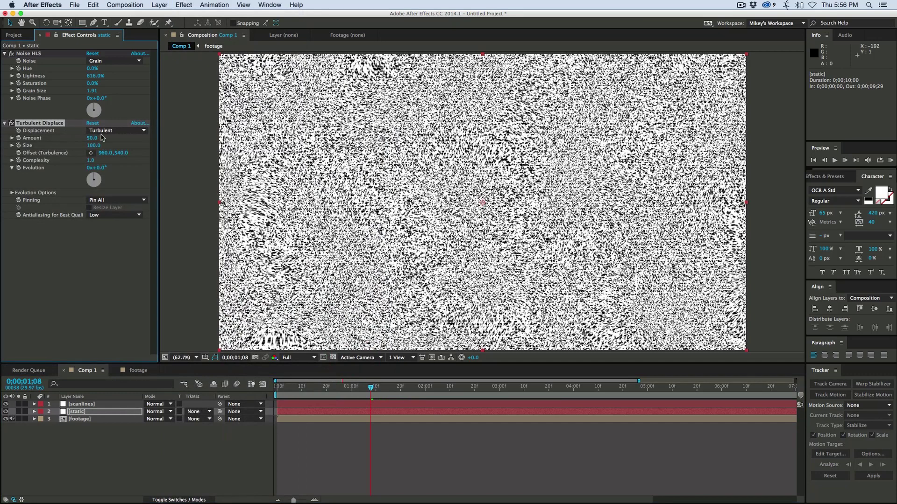
left_click(114, 132)
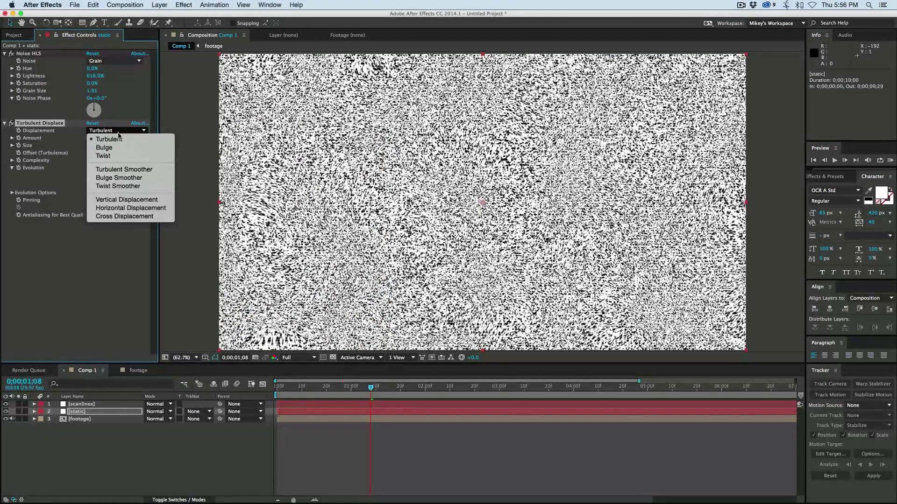
left_click(141, 209)
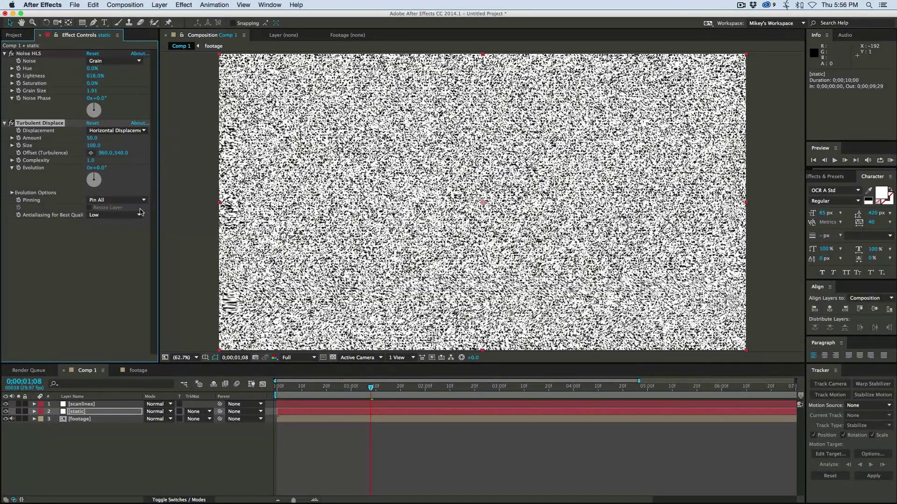
Raise the static layer's Turbulent Displace amount to about 1010, set pinning to None, and reduce the displacement size.
left_click_drag(94, 141, 547, 176)
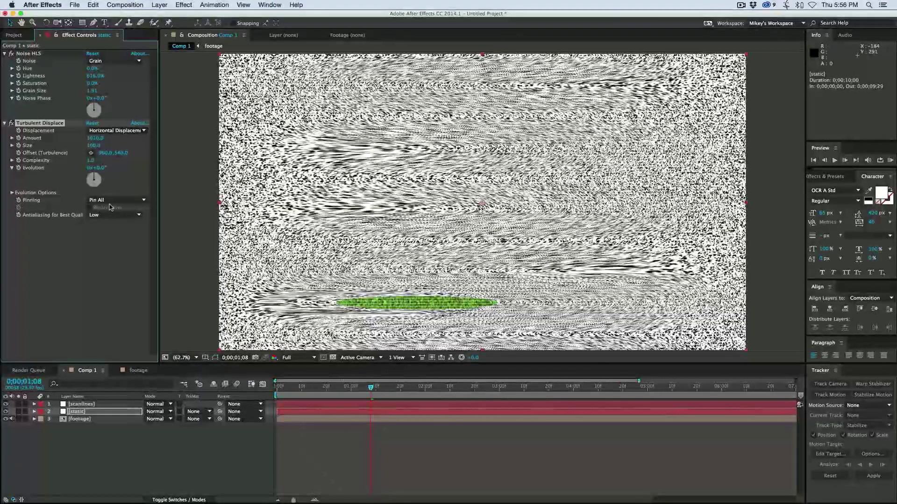
left_click(137, 201)
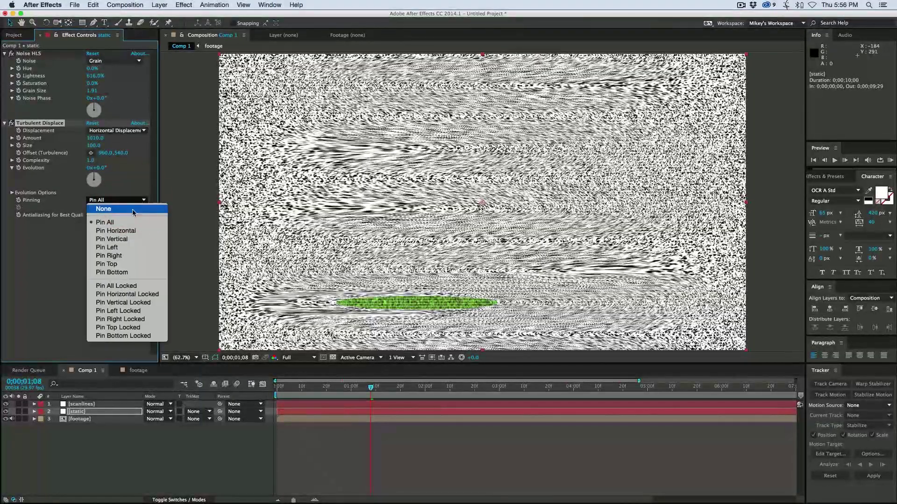
left_click(133, 208)
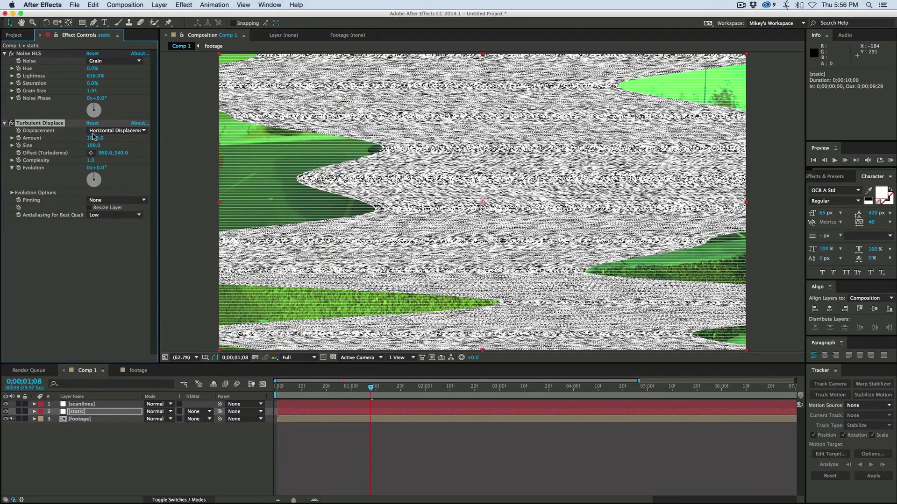
mouse_move(94, 145)
left_mouse_down()
mouse_move(54, 146)
mouse_move(65, 143)
left_mouse_up()
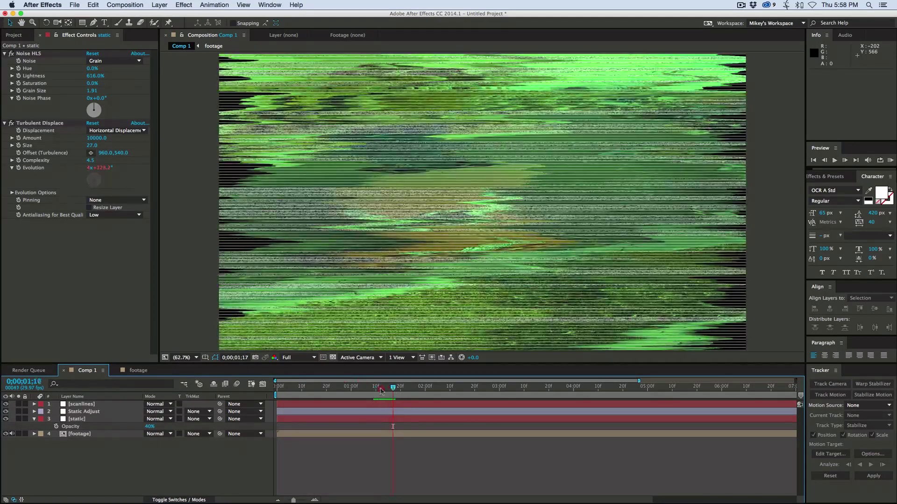
Return to the start of Comp 1 and compare the effect settings of the static and Static Adjust layers.
left_click_drag(381, 390, 268, 385)
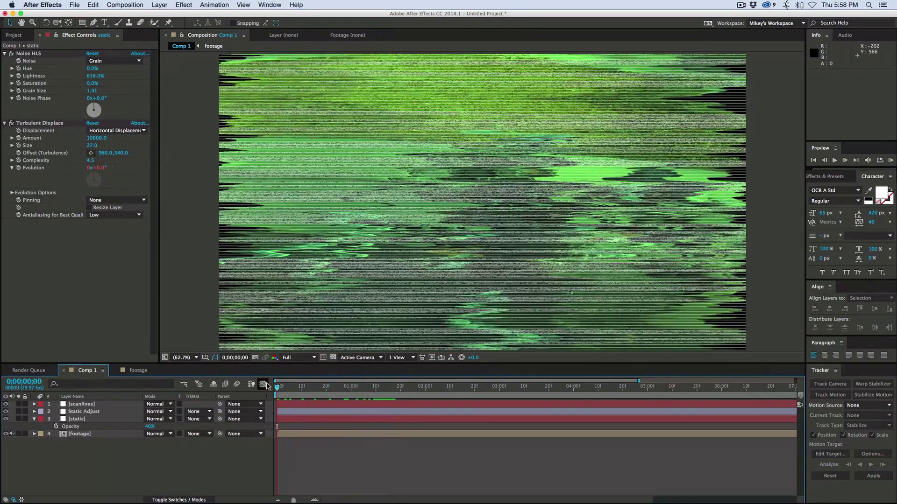
left_click(34, 419)
left_click(80, 412)
left_click(79, 420)
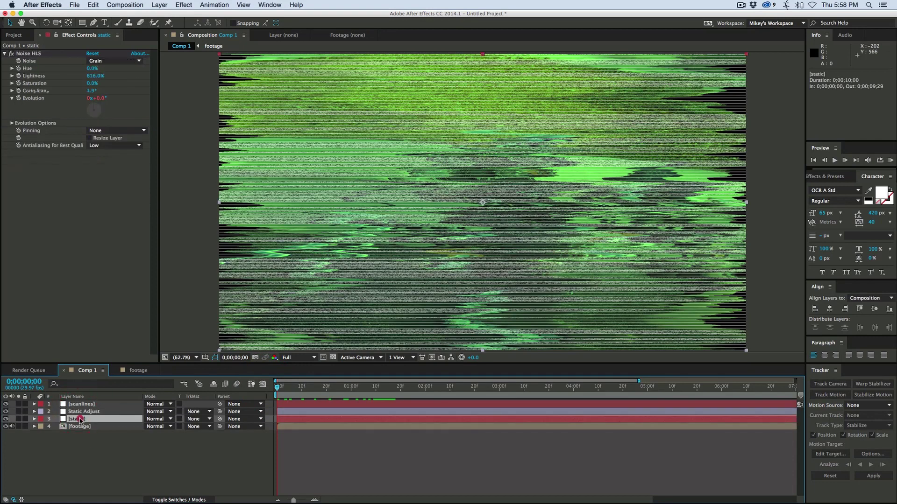
left_click(92, 413)
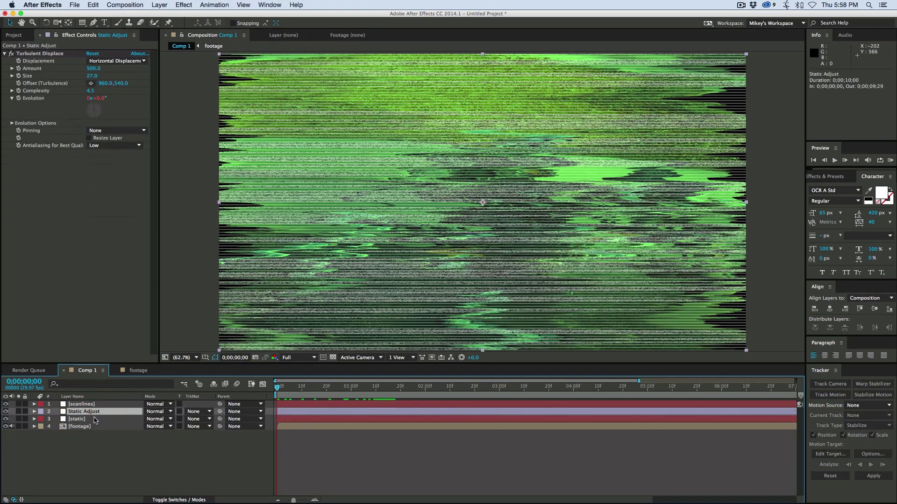
left_click(94, 419)
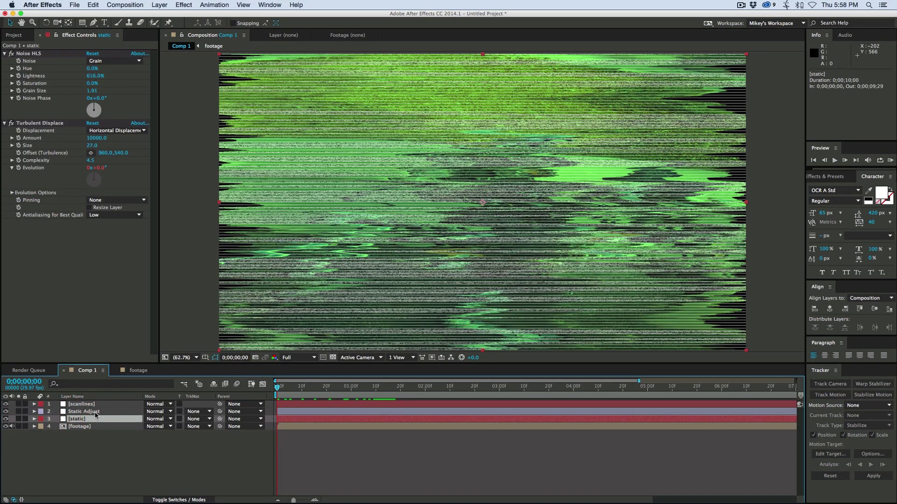
Add a Slider Control expression effect to the Static Adjust layer, below its Turbulent Displace.
left_click(91, 411)
left_click(5, 54)
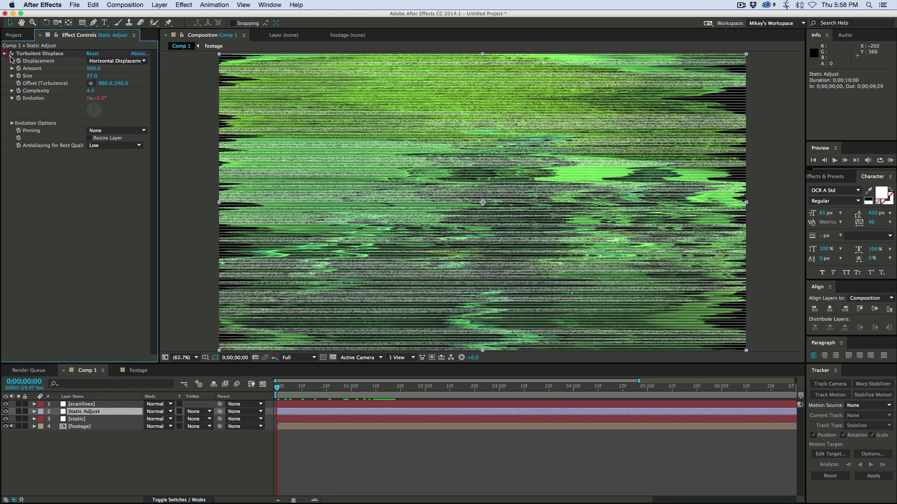
left_click(191, 7)
mouse_move(235, 104)
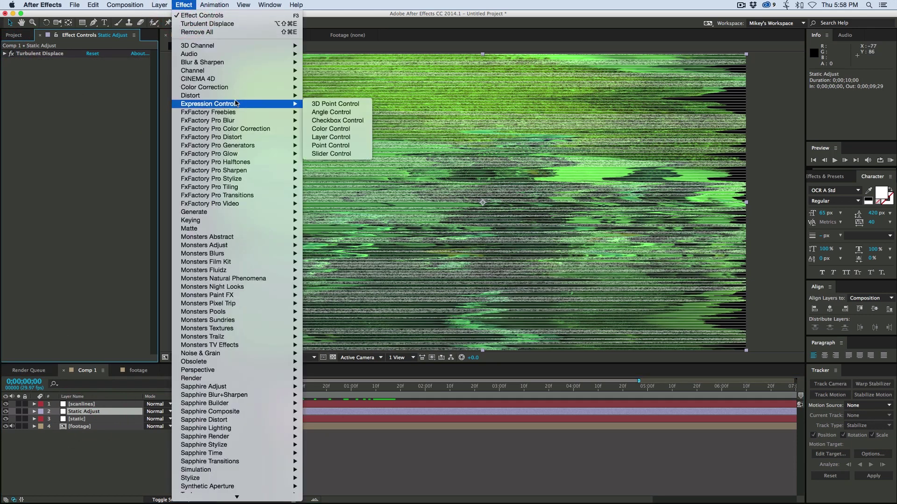
left_click(333, 153)
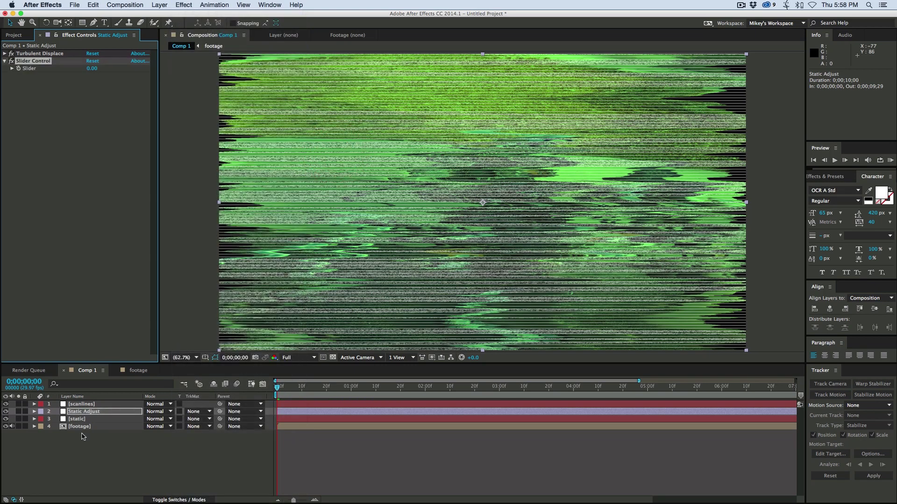
Drive the Static Adjust layer's Turbulent Displace amount with an expression linking it to the Slider Control multiplied by 5.
left_click(5, 53)
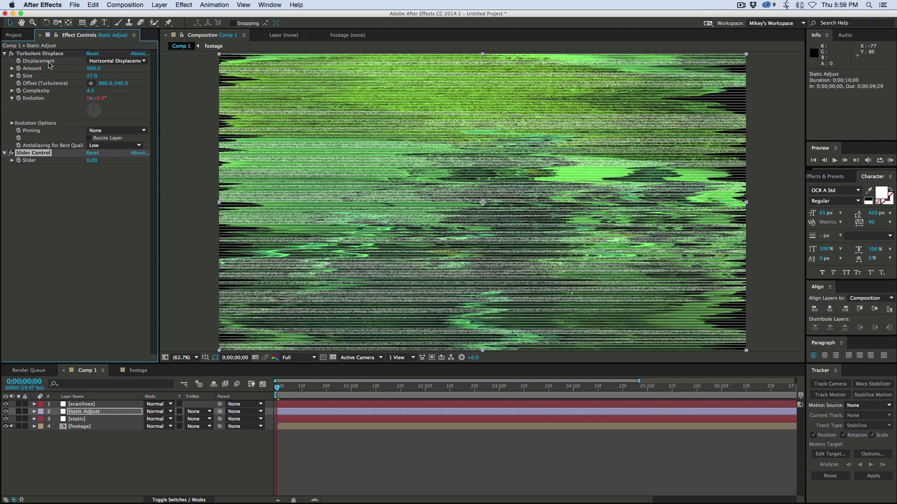
left_click(19, 69, "alt")
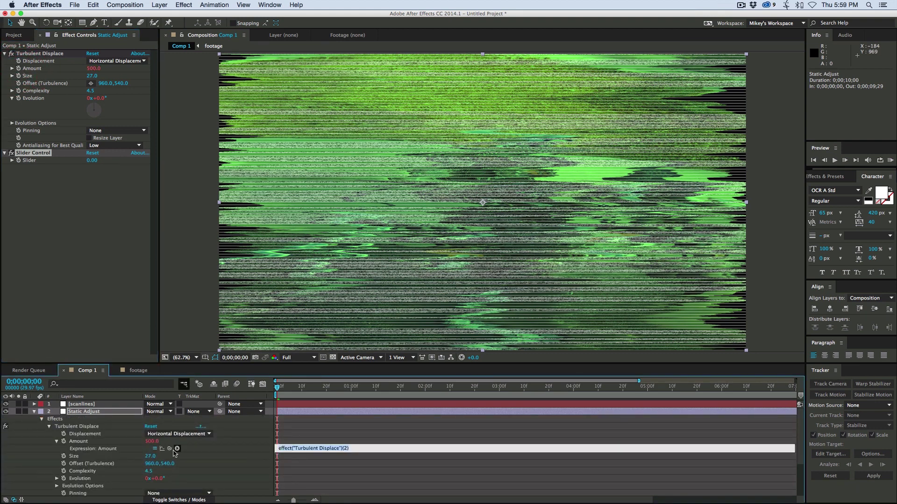
left_click_drag(177, 448, 33, 160)
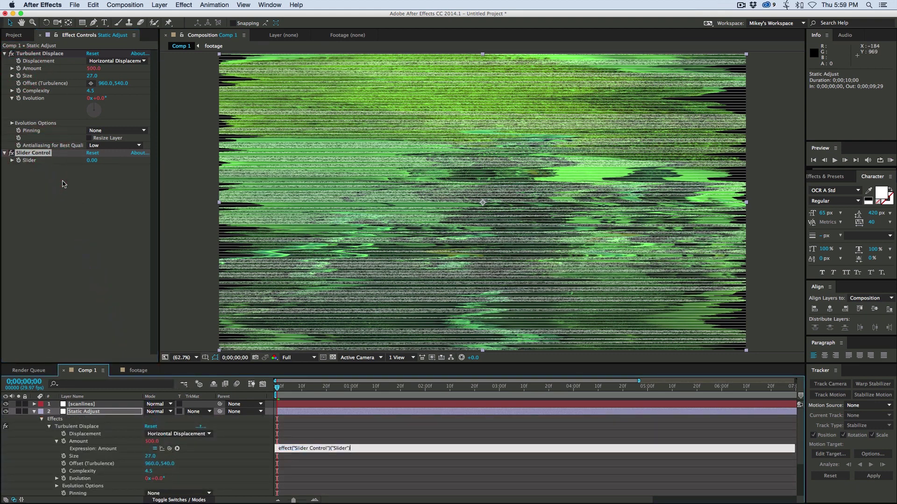
type("*5")
key("KP_Enter")
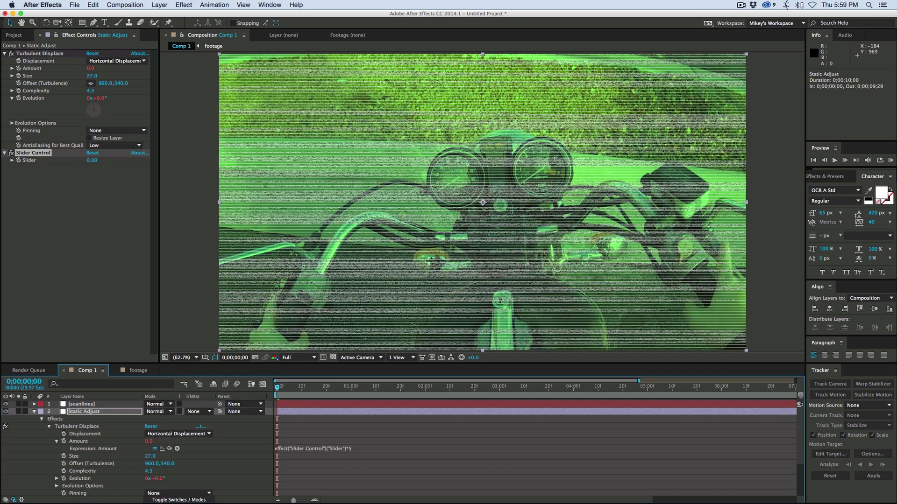
left_click(34, 411)
Drive the static layer's opacity with an expression linking it to the Static Adjust layer's slider multiplied by .4.
left_click(85, 420)
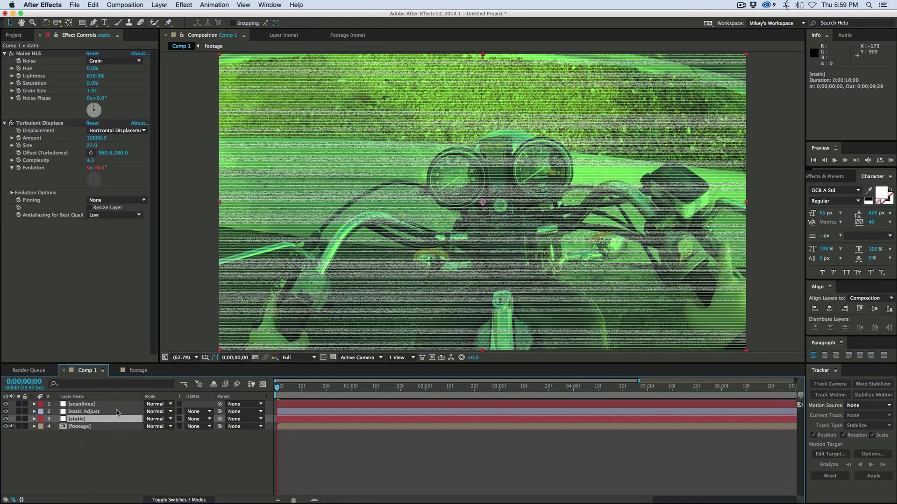
left_click(35, 418)
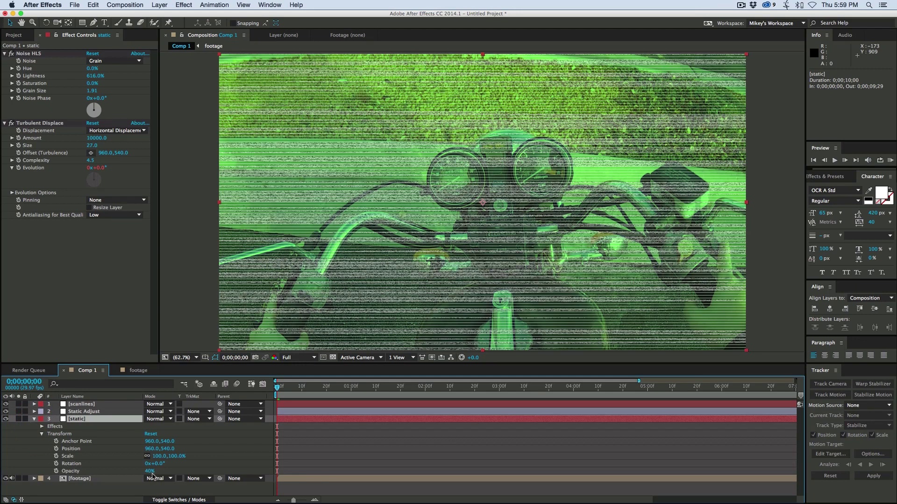
left_click(56, 471, "alt")
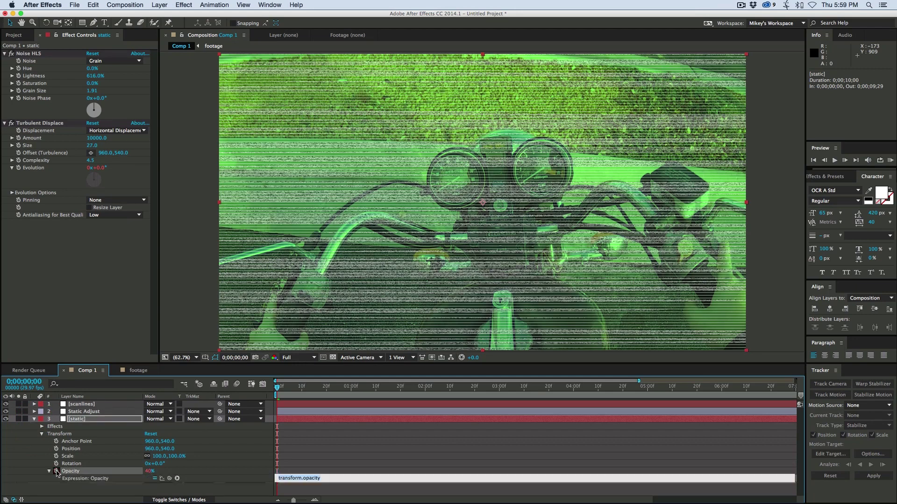
mouse_move(169, 478)
left_mouse_down()
mouse_move(129, 284)
mouse_move(103, 441)
mouse_move(176, 483)
left_mouse_up()
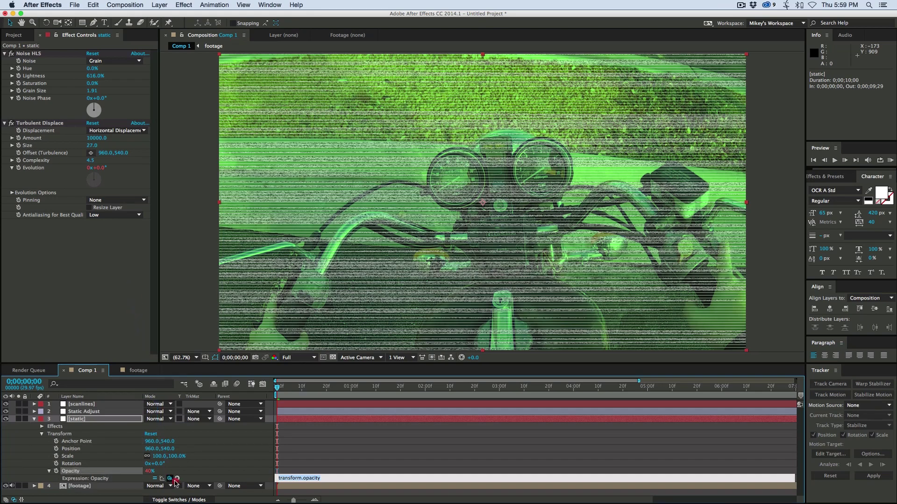
left_click(136, 470)
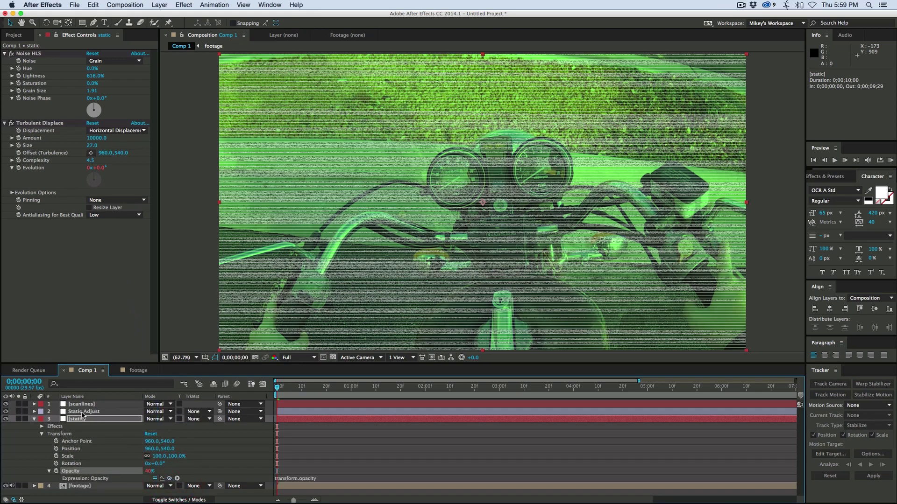
left_click(82, 413)
left_click_drag(169, 478, 31, 162)
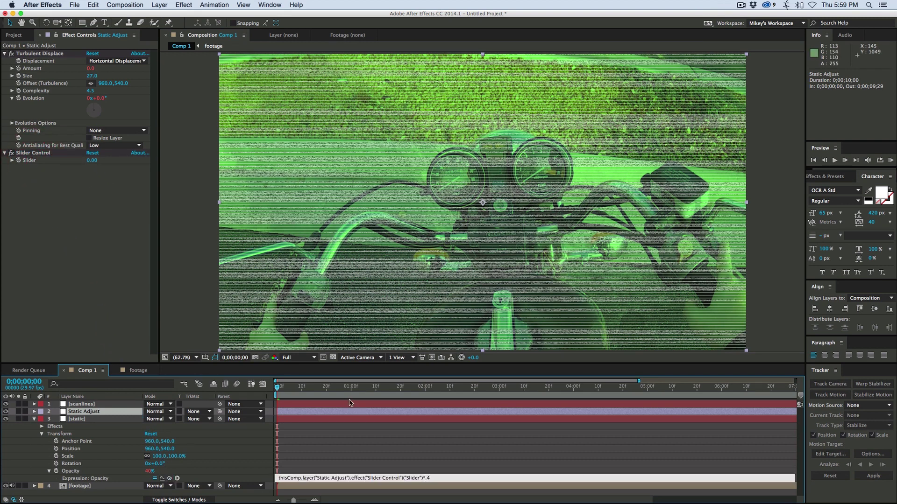
left_click(415, 454)
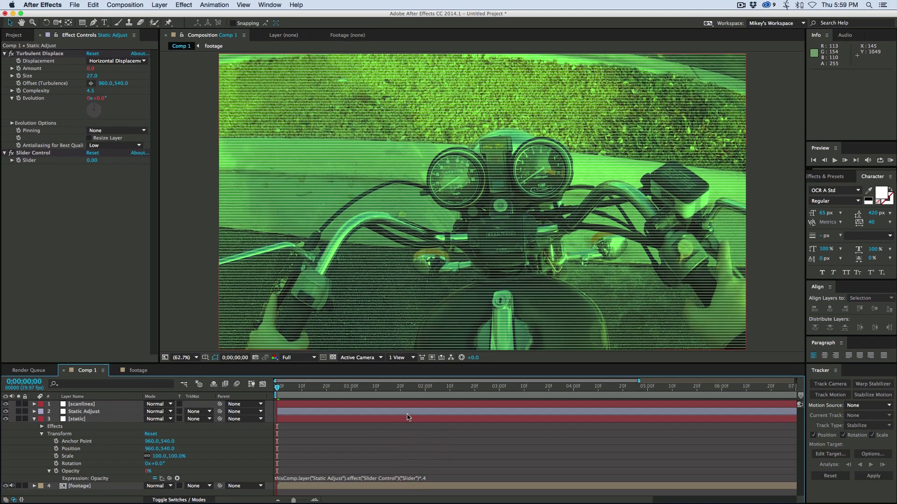
left_click(34, 419)
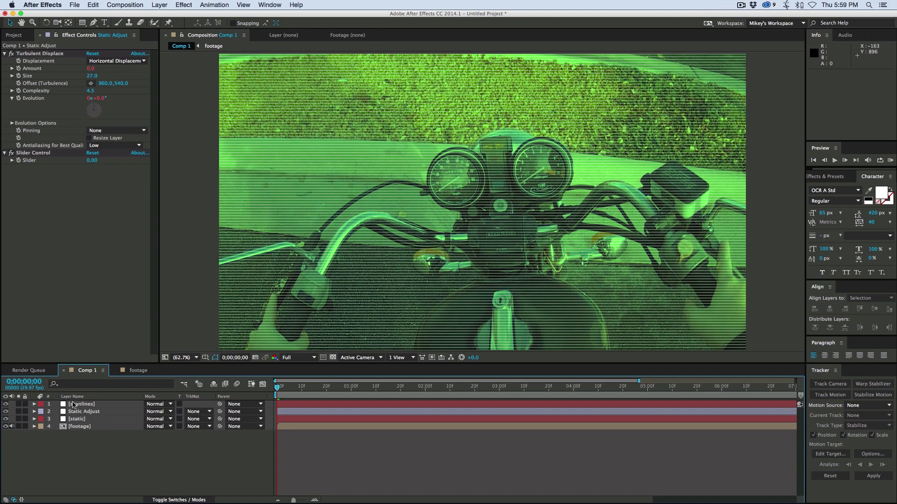
Play the comp up to 0;00;00;16 and start keyframing the Static Adjust slider there at 0.
key("space")
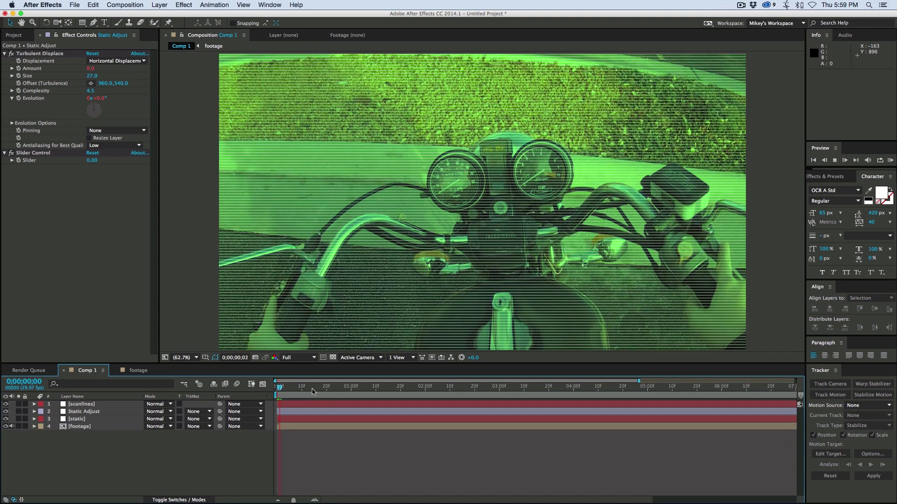
key("space")
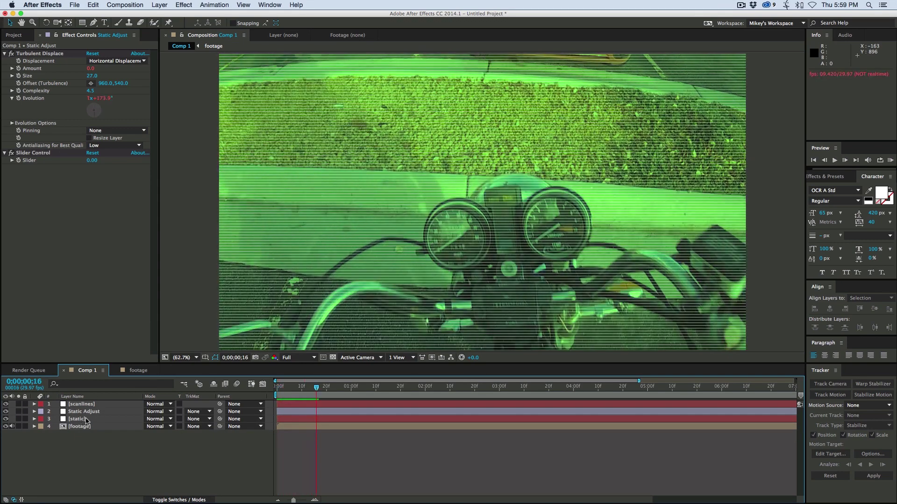
left_click(85, 413)
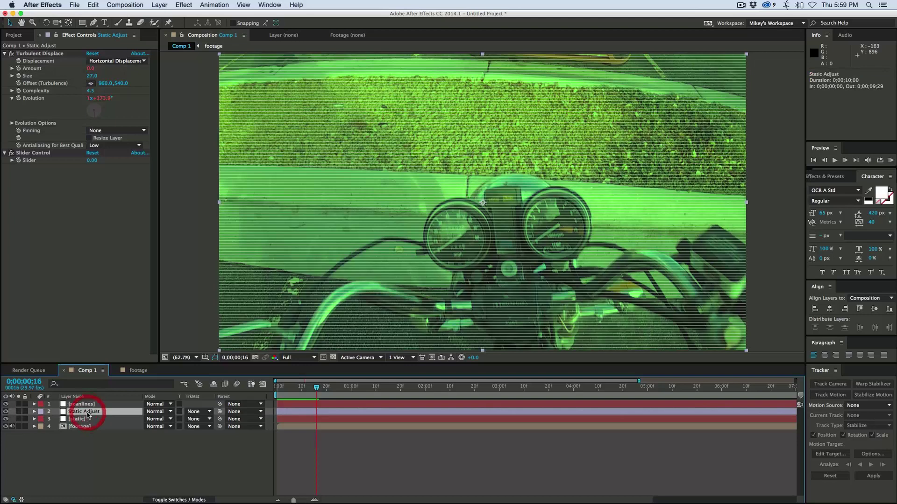
left_click(21, 164)
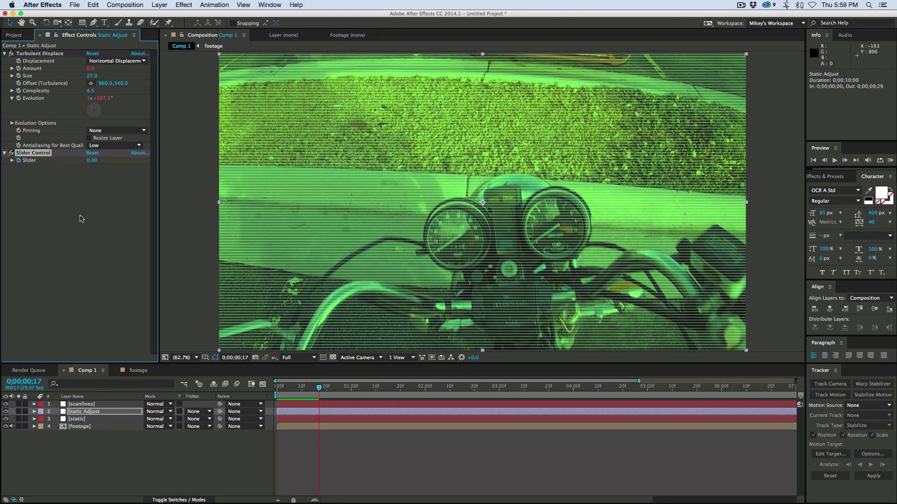
Keyframe the Static Adjust slider to 100 at 0;00;00;19.
key("Page_Down")
key("Page_Down")
left_click(90, 161)
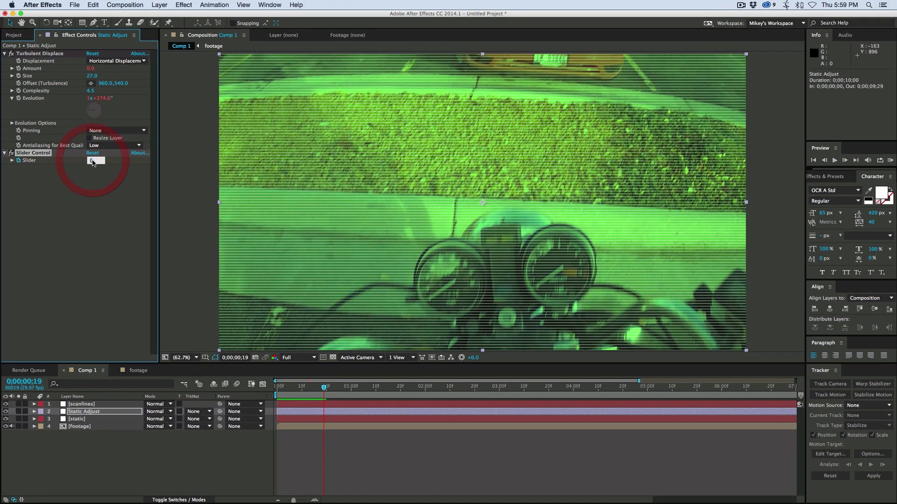
type("100")
key("Return")
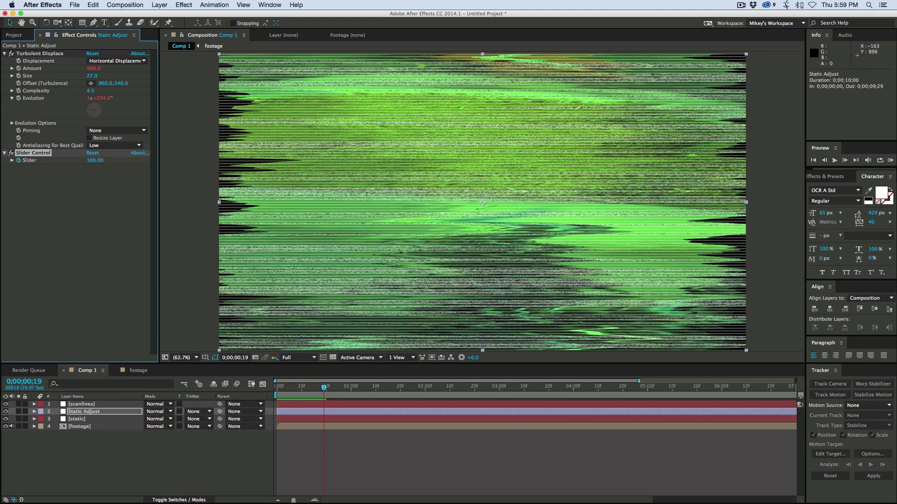
Keyframe the Static Adjust slider back to 0 at 0;00;00;22 to end the static burst.
key("Page_Down")
key("Page_Down")
key("Page_Down")
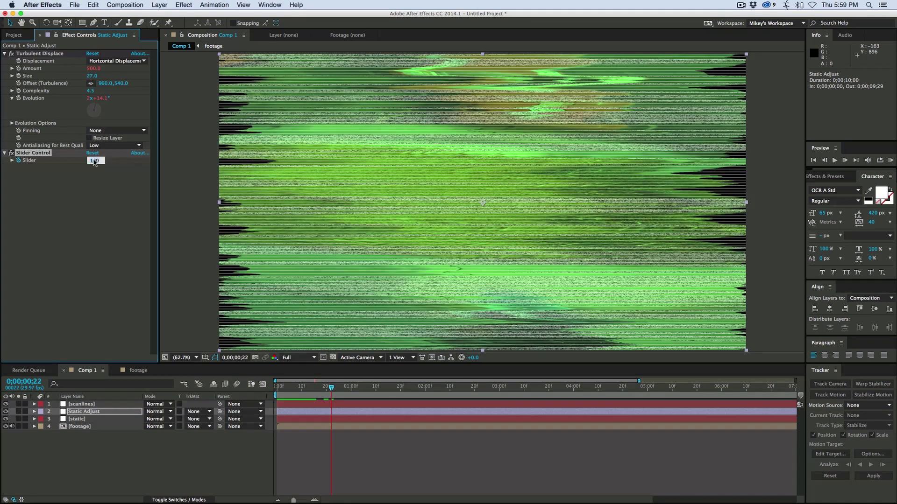
left_click(93, 161)
type("0")
key("Return")
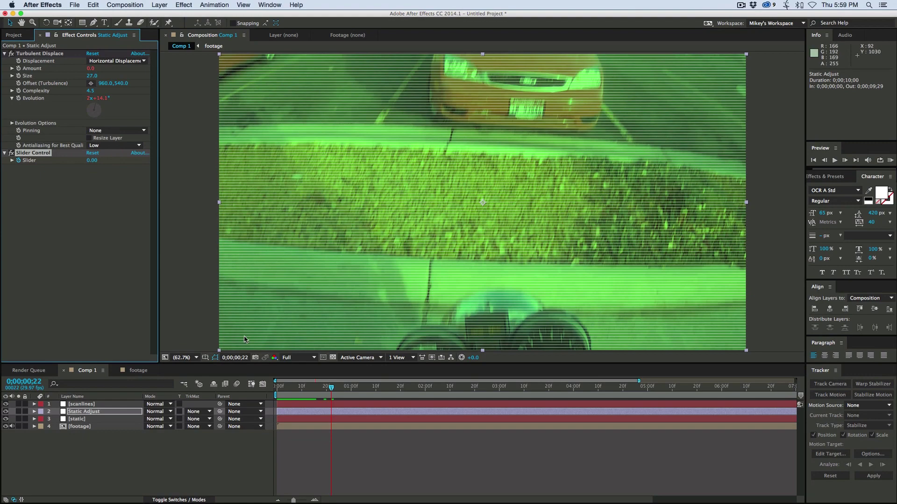
Reveal the Static Adjust slider's keyframes and preview the static burst several times from just before it starts.
key("u")
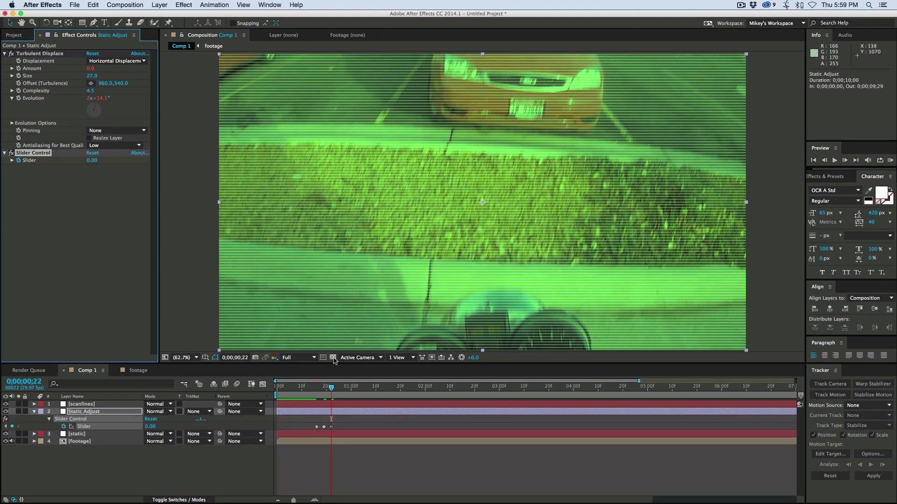
left_click(340, 460)
left_click(302, 392)
key("space")
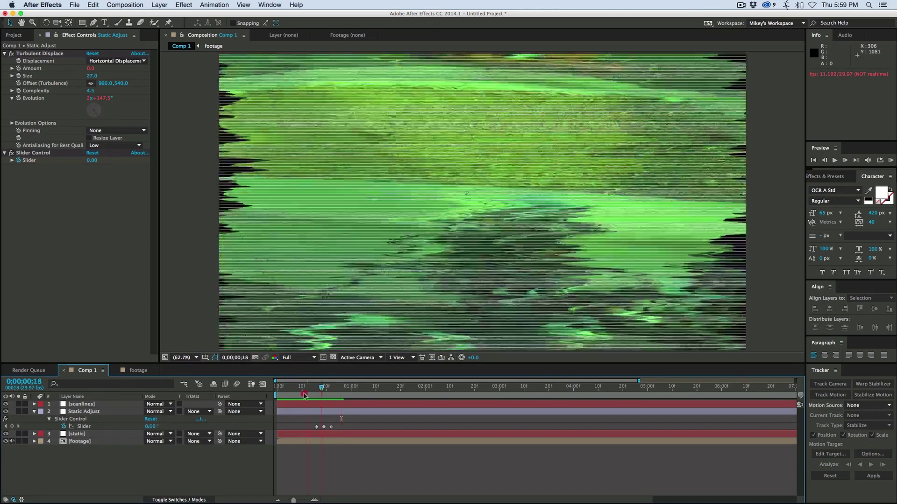
left_click(302, 392)
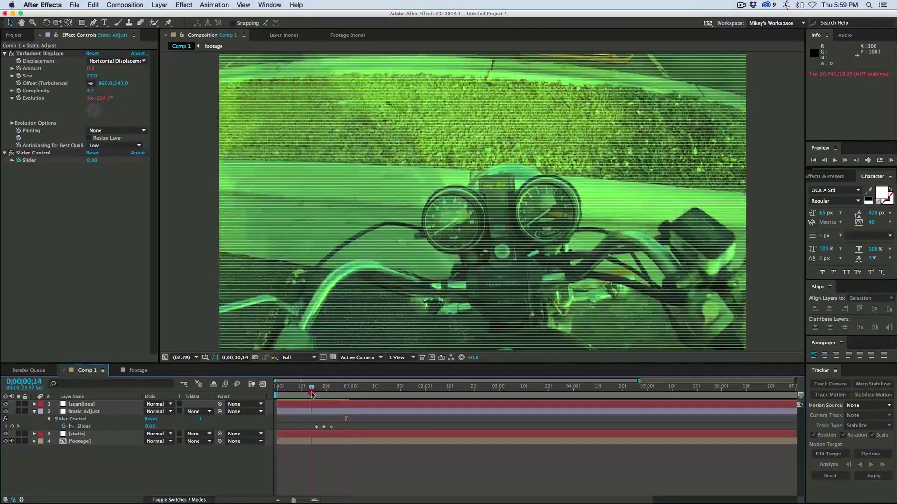
left_click(311, 394)
key("space")
left_click(311, 394)
key("space")
Replay the static burst once more and copy its three Slider keyframes on the Static Adjust layer.
key("space")
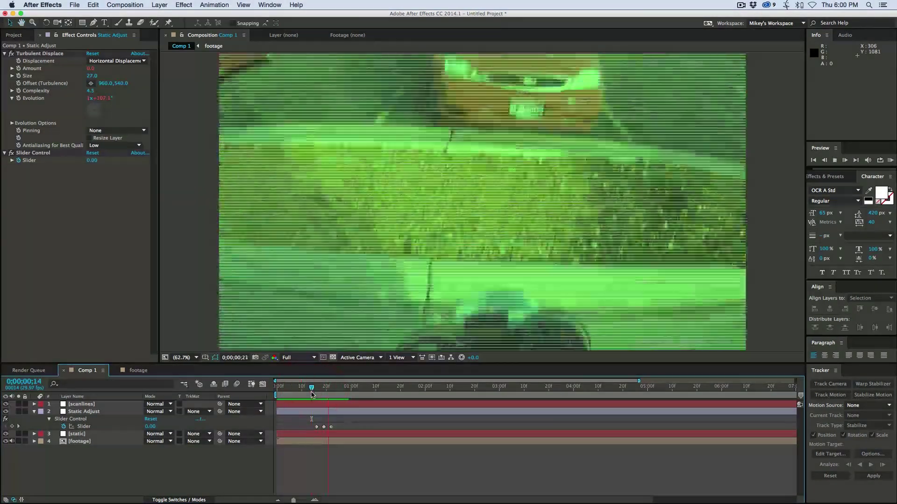
left_click(311, 391)
key("space")
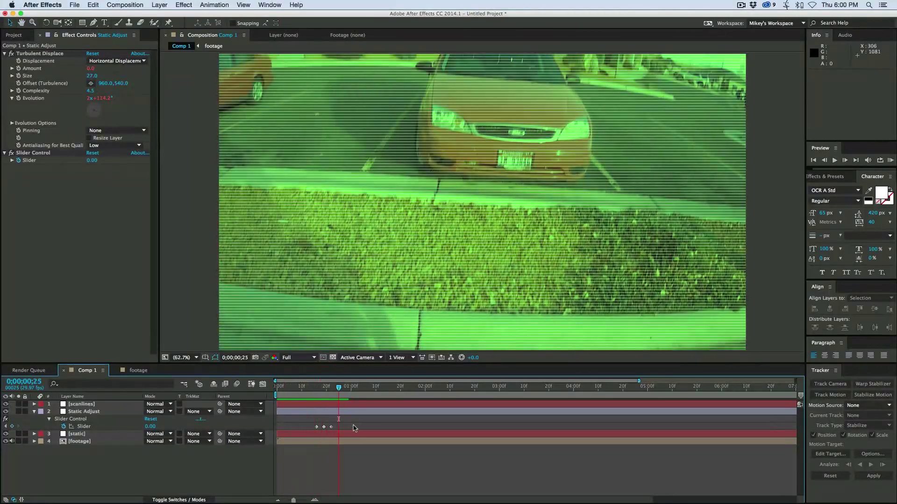
left_click_drag(353, 426, 302, 433)
key("super+c")
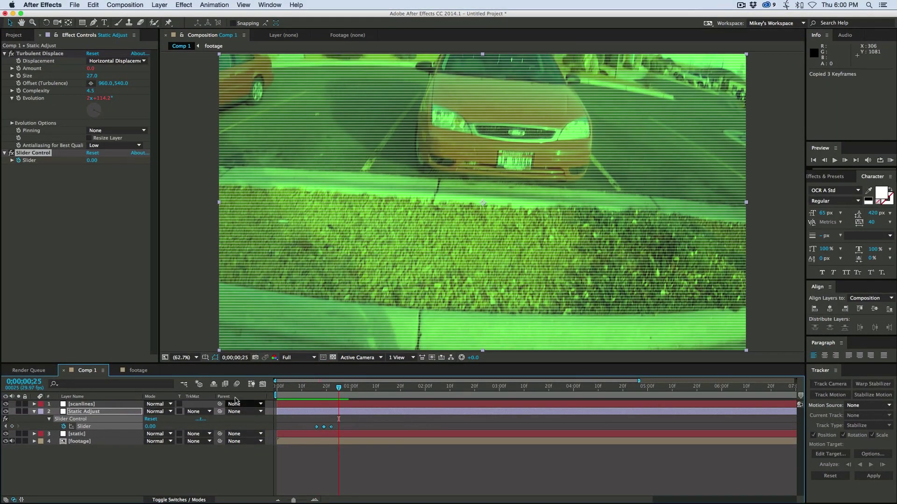
Locate the clip cut at 0;00;03;05 in the footage comp and paste the Slider keyframes in Comp 1 at 0;00;03;02.
left_click(146, 370)
left_click_drag(506, 390, 512, 389)
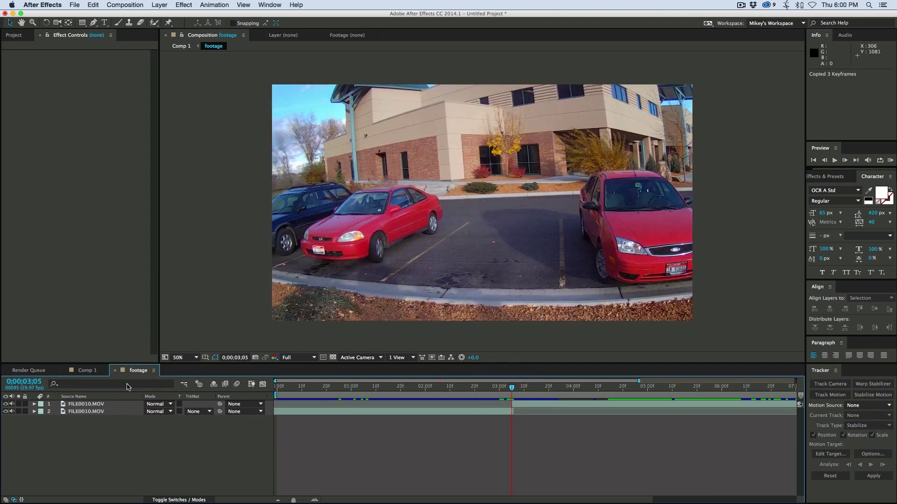
left_click(89, 370)
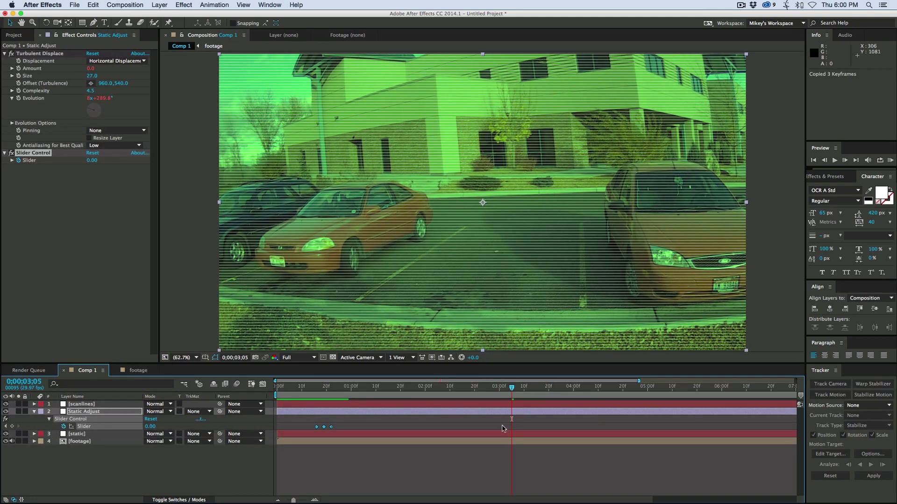
key("Page_Up")
key("Page_Up")
key("Page_Up")
key("super+v")
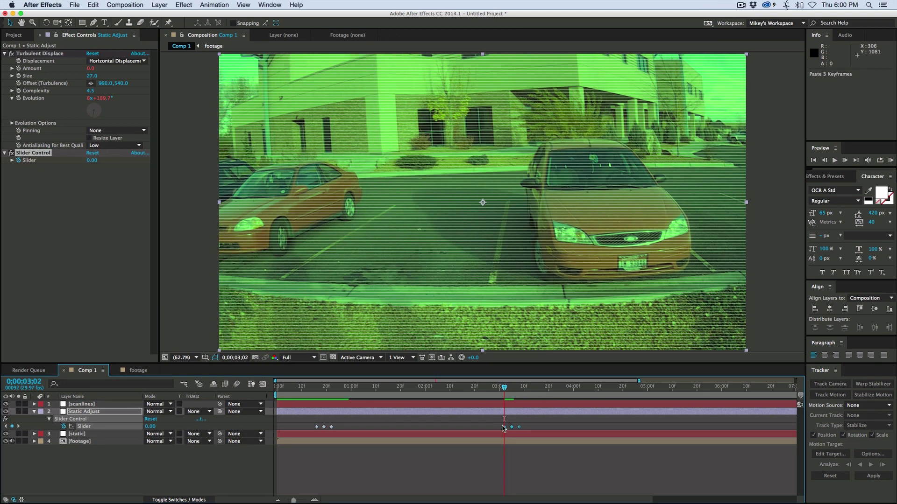
Step through the frames of the static burst at the clip cut and preview it from 0;00;03;00.
key("Page_Down")
key("Page_Down")
key("Page_Down")
key("Page_Down")
key("Page_Down")
key("Page_Down")
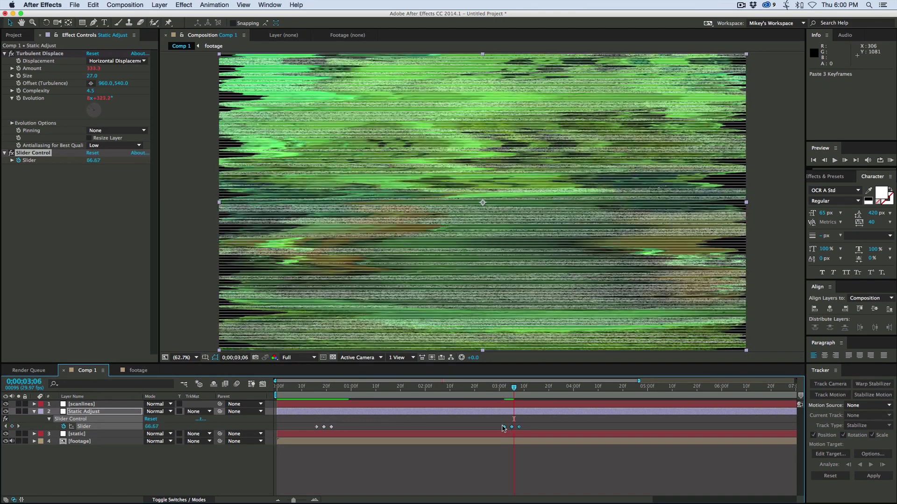
left_click(500, 391)
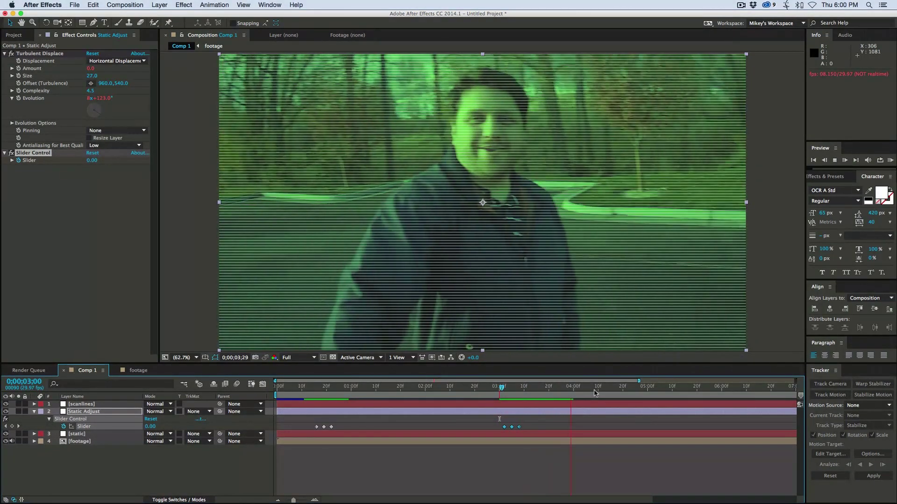
Paste the Slider keyframes at 0;00;04;06 and preview the bursts from 0;00;00;10 and 0;00;02;26.
key("a")
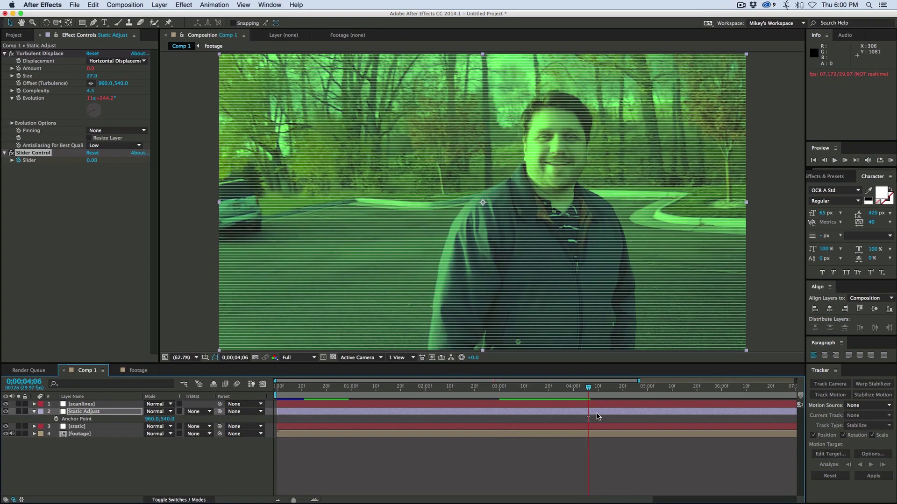
key("super+v")
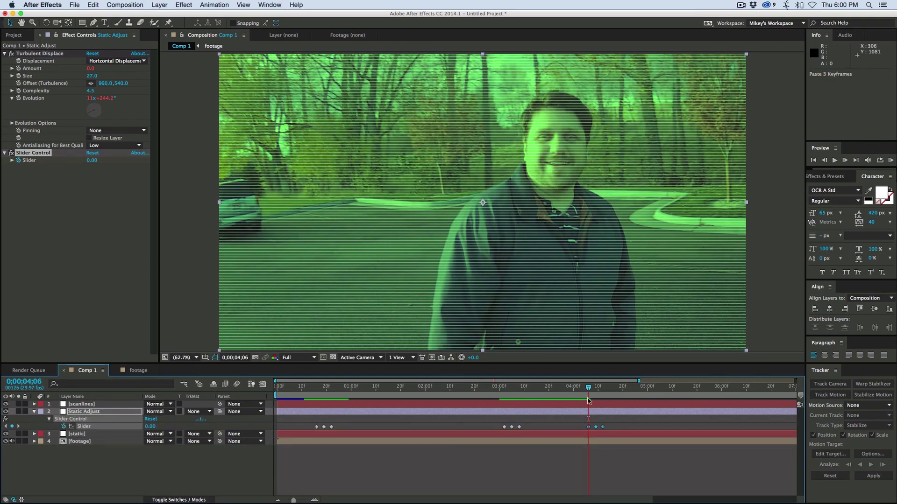
left_click_drag(538, 386, 301, 387)
key("space")
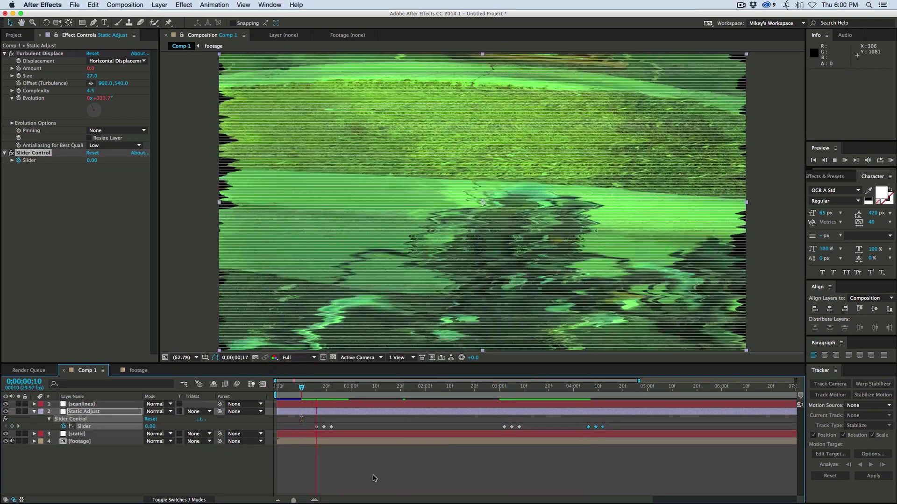
left_click(489, 389)
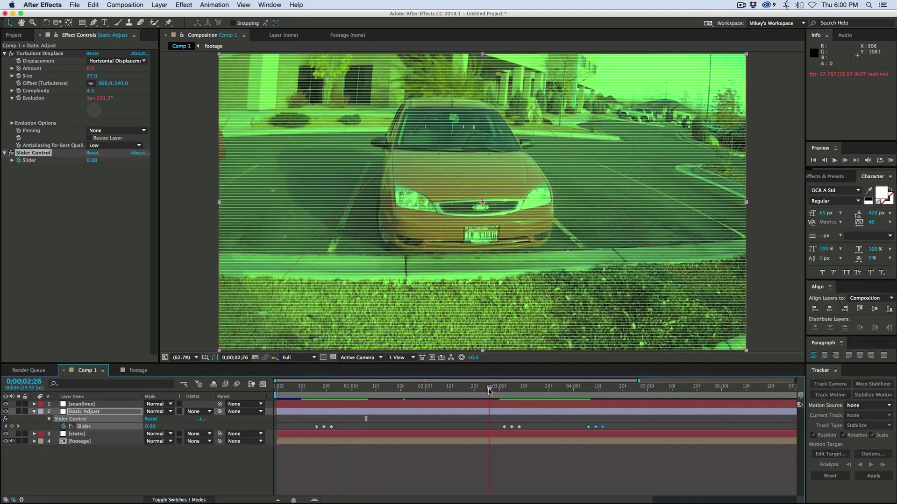
key("space")
key("space")
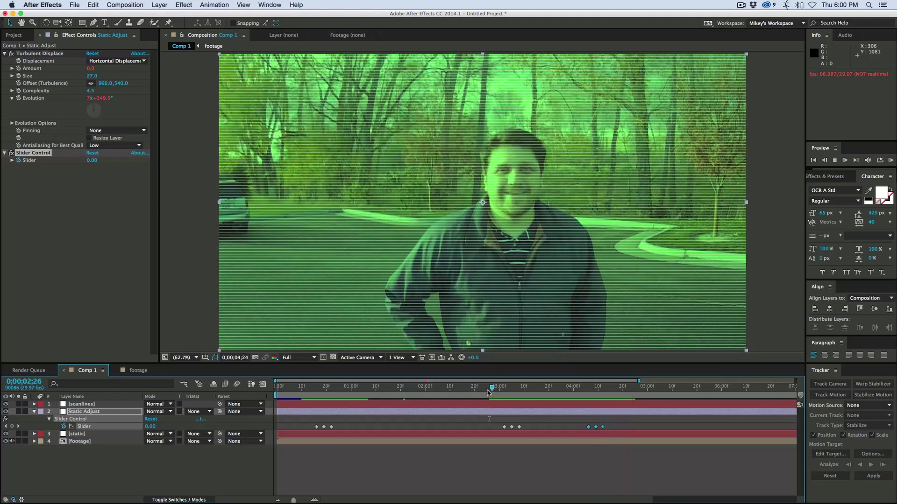
key("space")
left_click(309, 392)
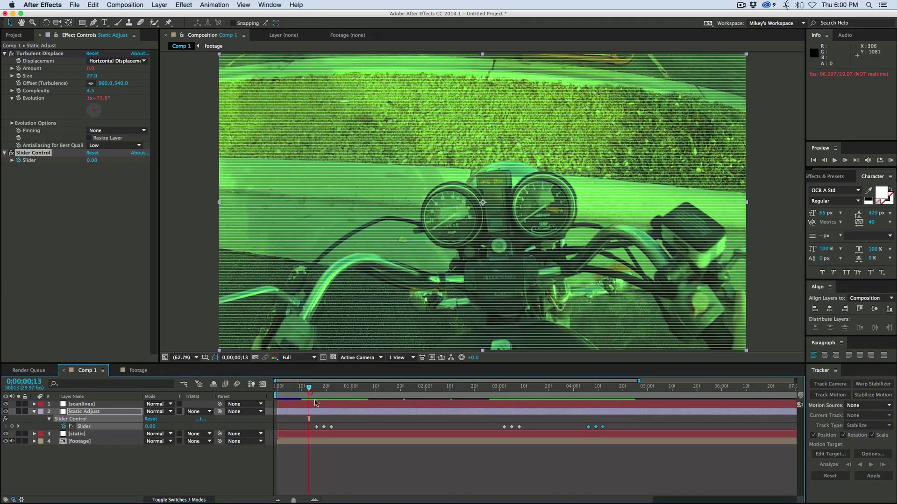
Trim the ends of the Static Adjust and static layers to 0;00;04;13, just after the last Slider keyframe.
left_click(605, 391)
left_click(610, 434, "shift")
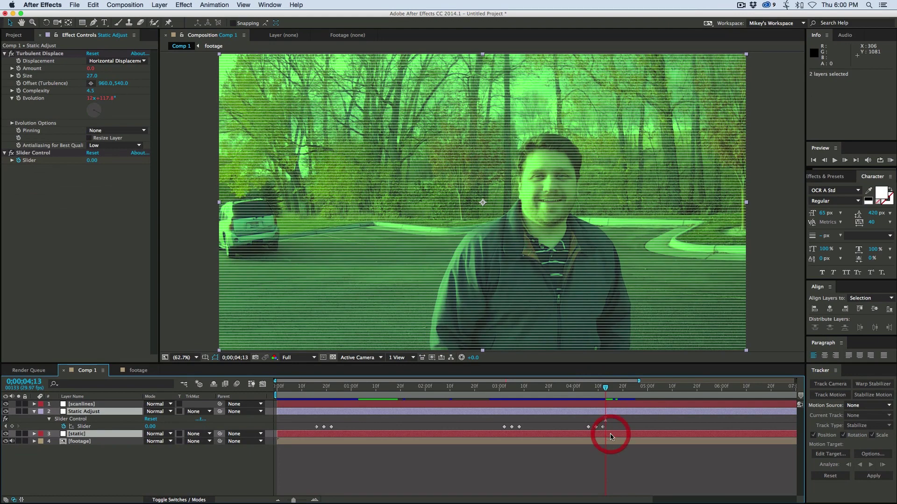
key("alt+bracketright")
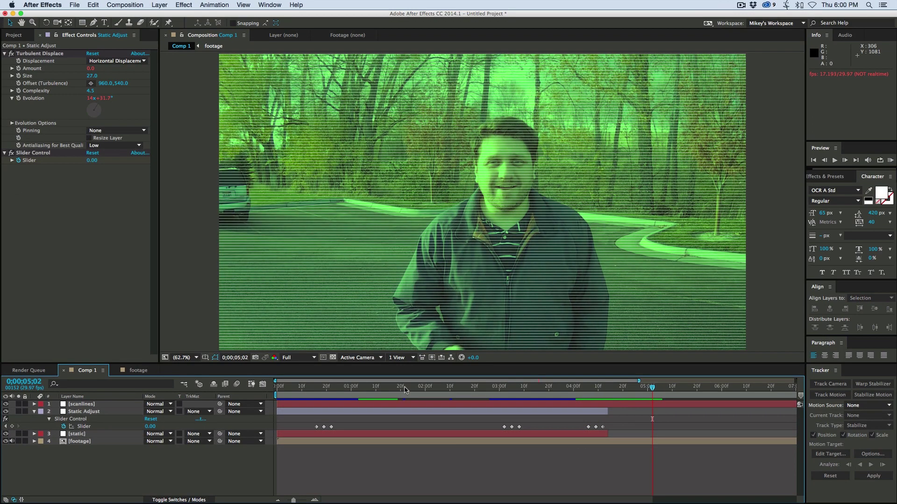
Return to the start of the comp and check the Friend or Foe reference video in Safari.
left_click_drag(283, 388, 250, 383)
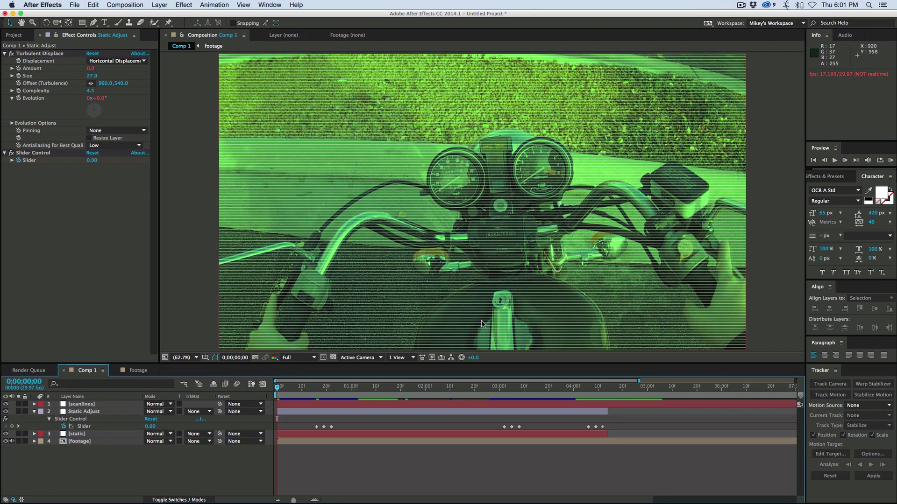
left_click_drag(0, 154, 583, 106)
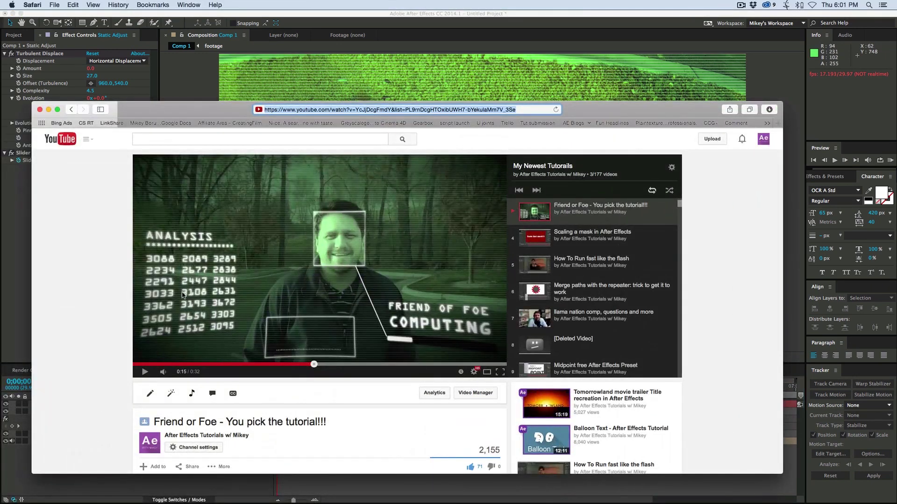
left_click(77, 469)
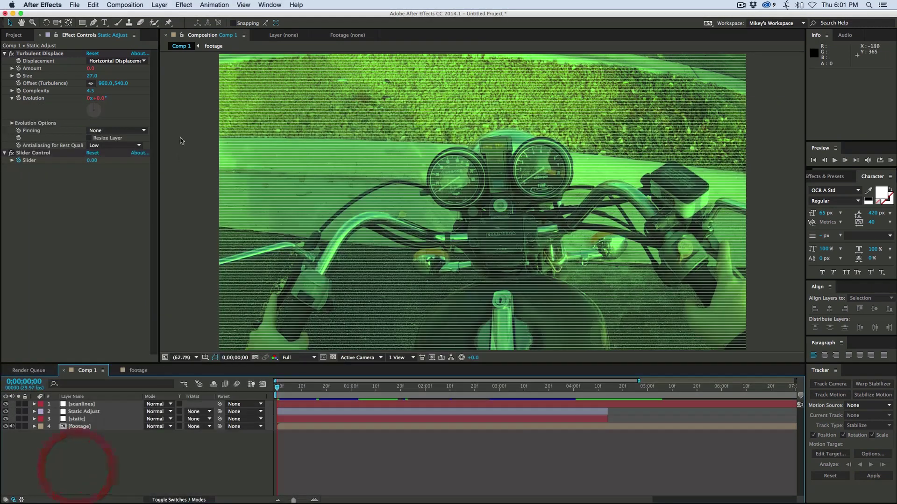
Add an adjustment layer above all the others and name it Optics.
left_click(161, 8)
mouse_move(187, 24)
left_click(301, 68)
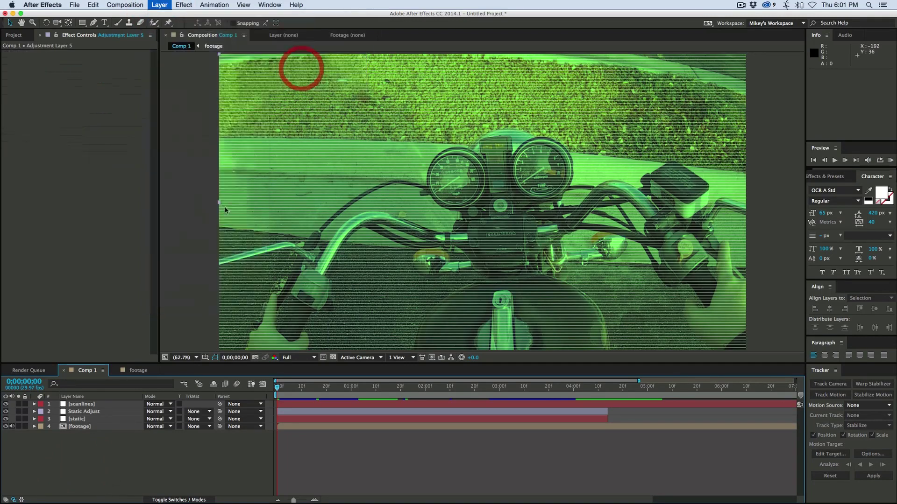
key("Return")
type("O")
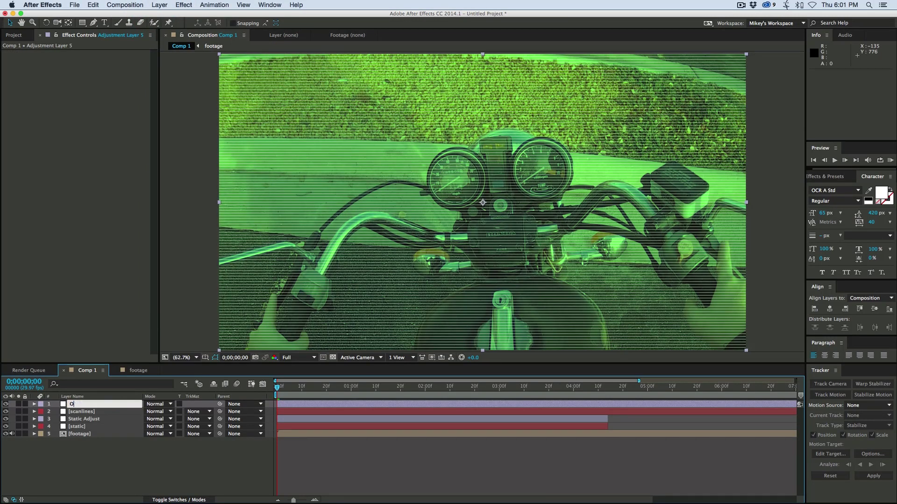
key("Return")
Apply Optics Compensation to the Optics layer with Reverse Lens Distortion enabled and Field Of View set to 60.
left_click(183, 5)
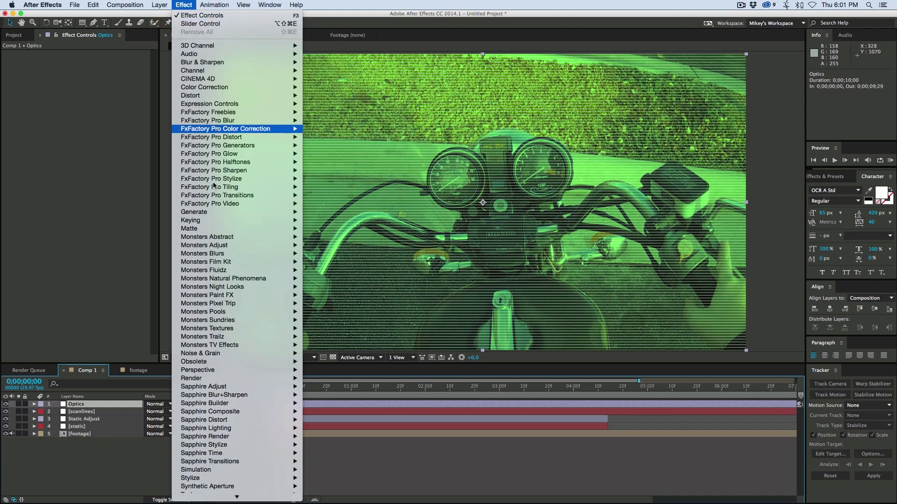
mouse_move(205, 96)
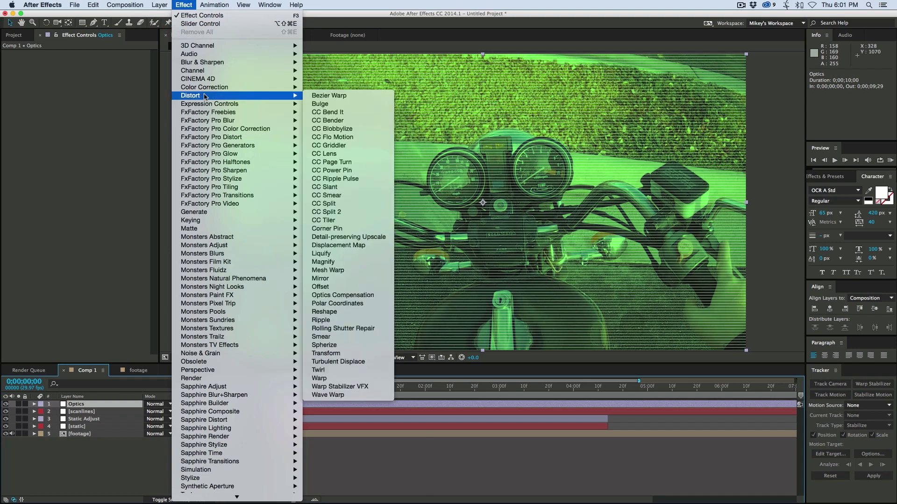
left_click(362, 294)
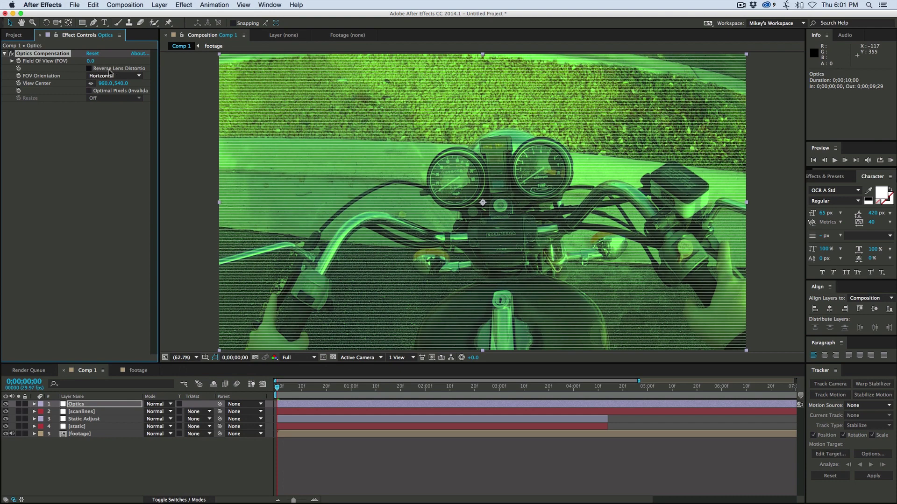
left_click(89, 68)
left_click_drag(145, 63, 356, 85)
left_click(91, 61)
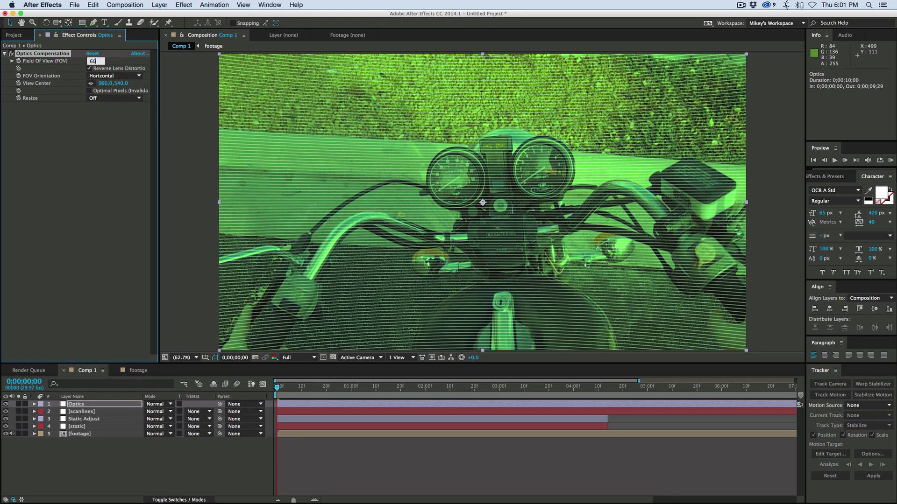
type("60")
key("Return")
Preview the lens distortion, compare the image with the Optics layer on and off, and leave that layer hidden.
key("space")
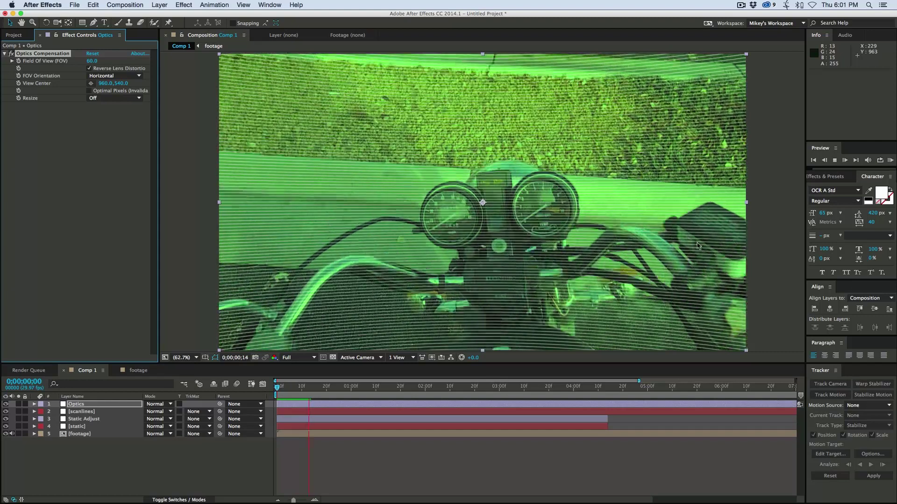
key("space")
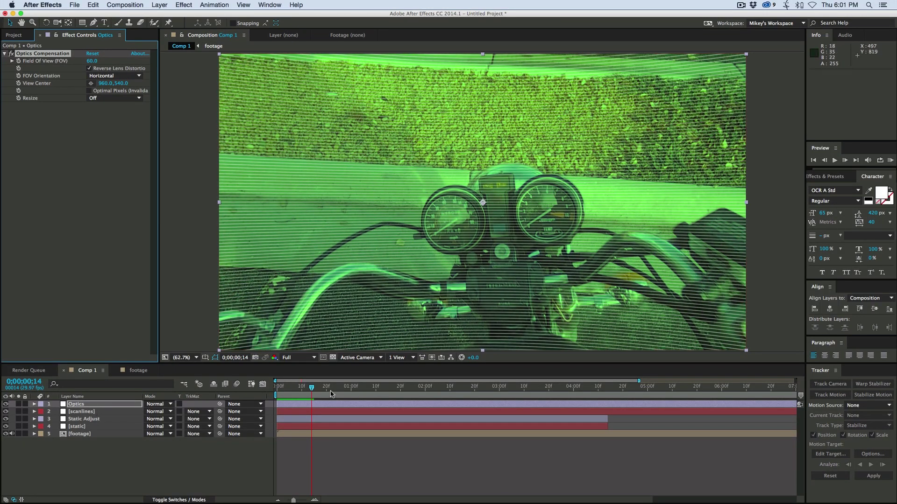
left_click(5, 404)
left_click(6, 404)
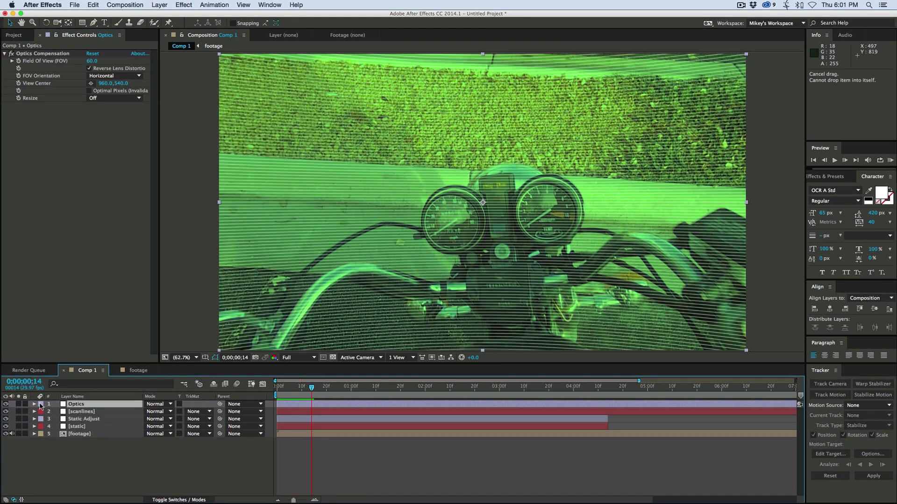
left_click(5, 404)
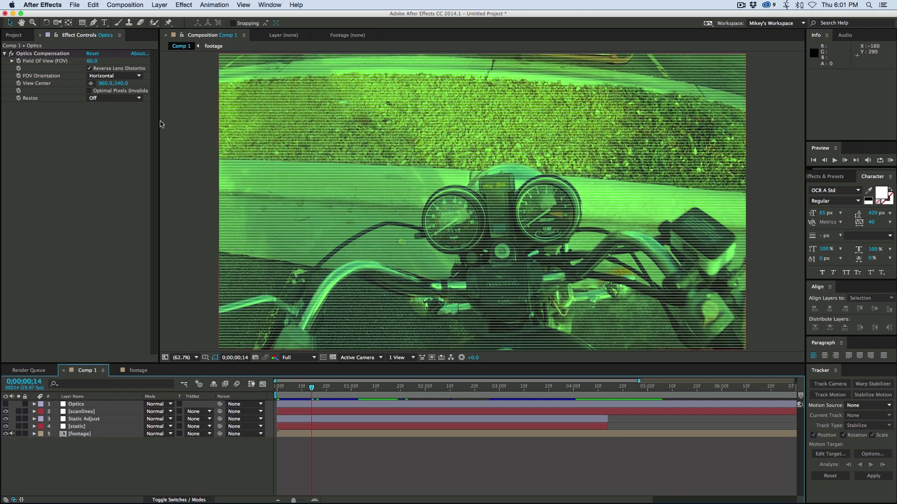
Create a comp-sized rectangle shape layer, delete its fill so only the black stroke remains, and name the layer Guide.
double_click(81, 22)
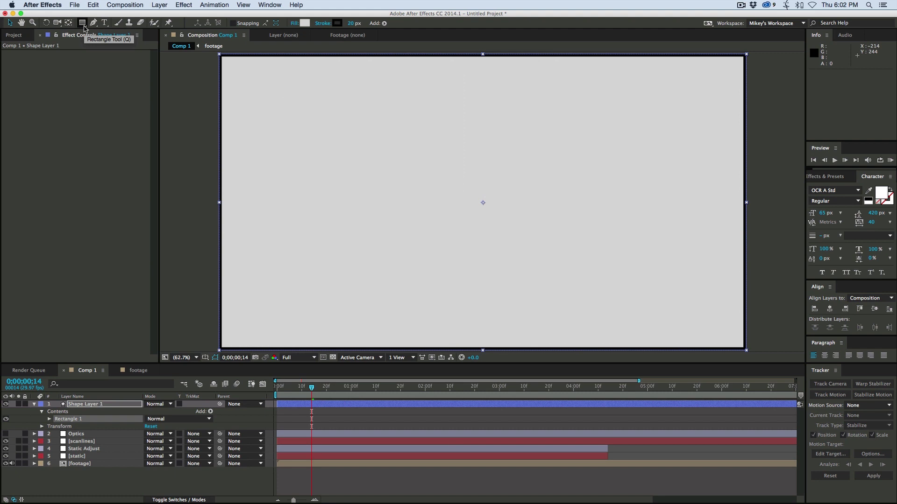
left_click(49, 419)
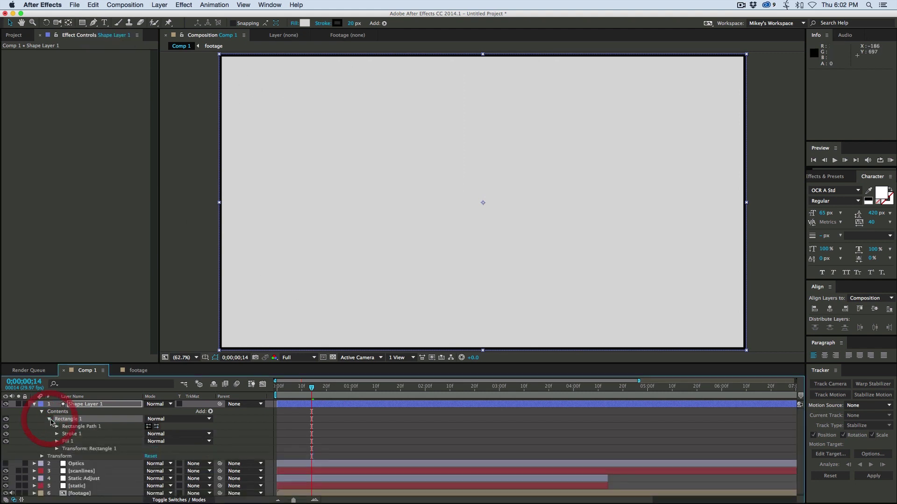
left_click(72, 442)
type("G")
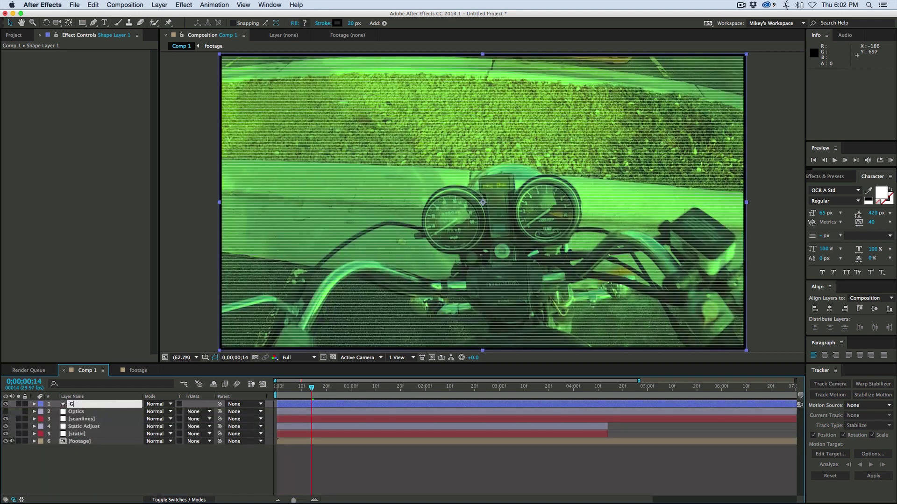
type("uide")
key("Return")
Copy the Optics Compensation effect from the Optics layer to the Guide layer and disable Reverse Lens Distortion there.
left_click(76, 412)
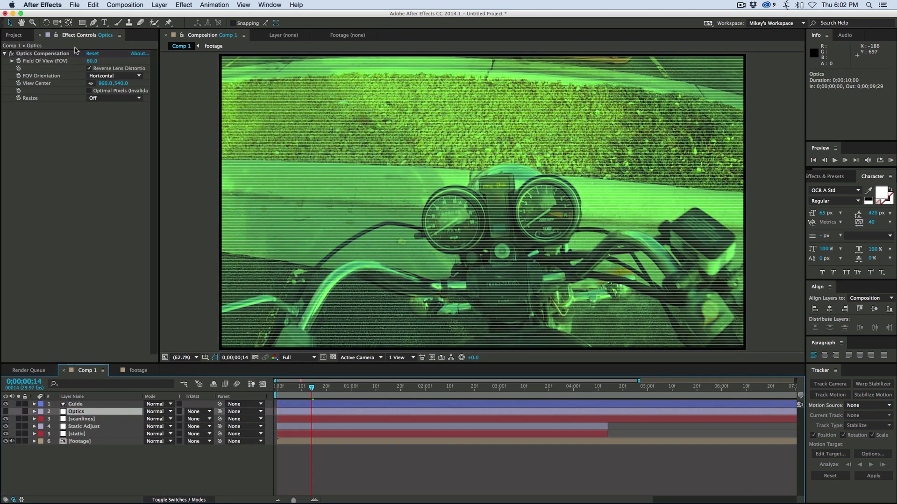
left_click(47, 54)
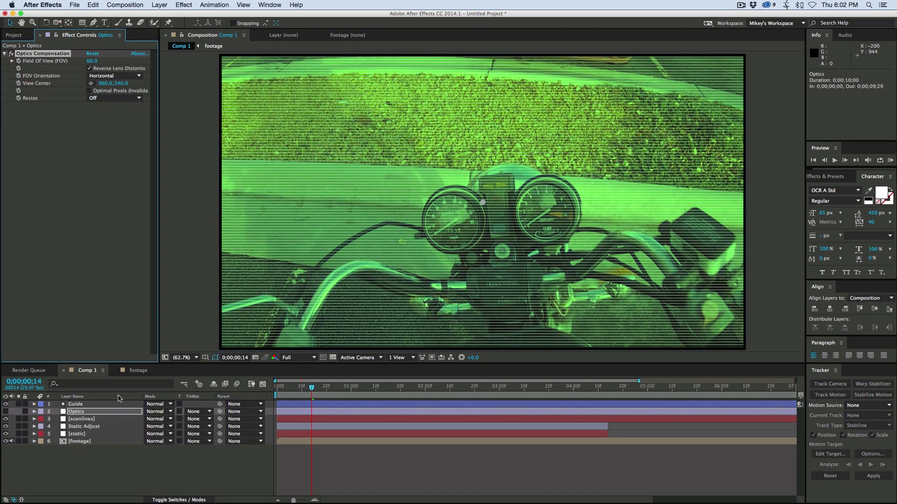
left_click(92, 404)
key("super+v")
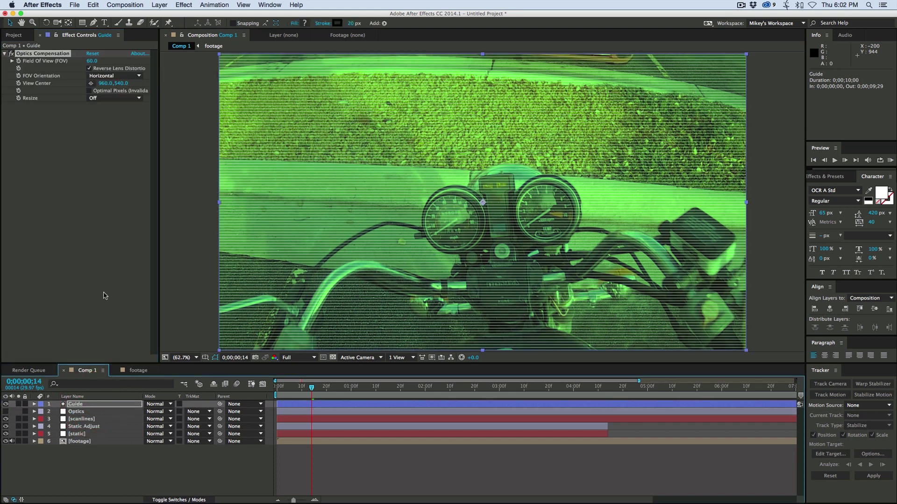
left_click(91, 69)
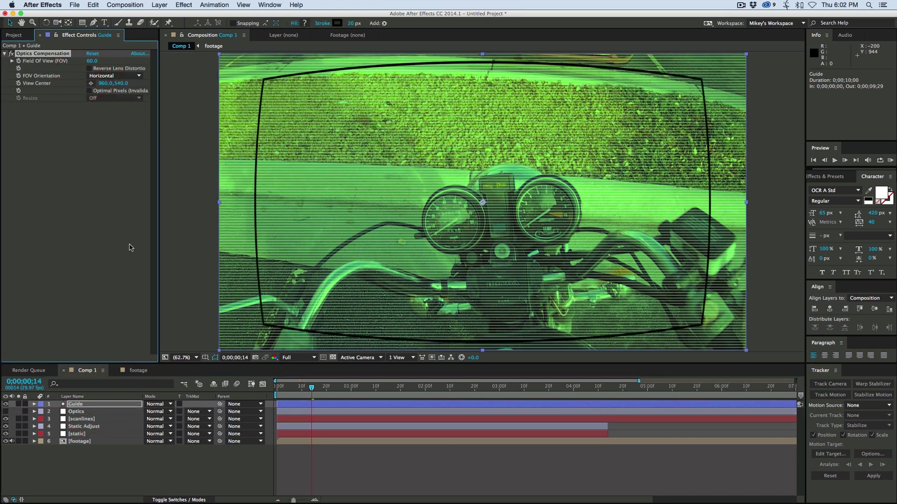
Move the Guide layer below Optics and toggle Optics on and off to check the distorted guide frame.
left_click_drag(77, 405, 83, 413)
left_click(5, 405)
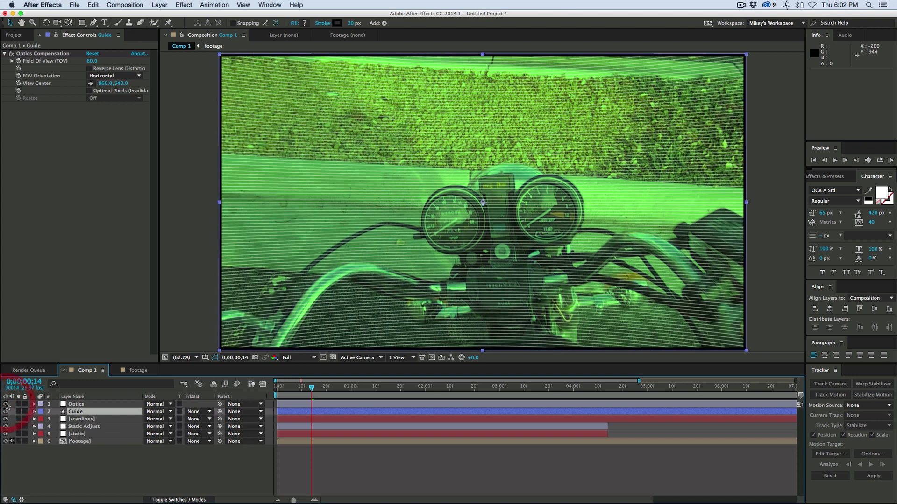
left_click(6, 405)
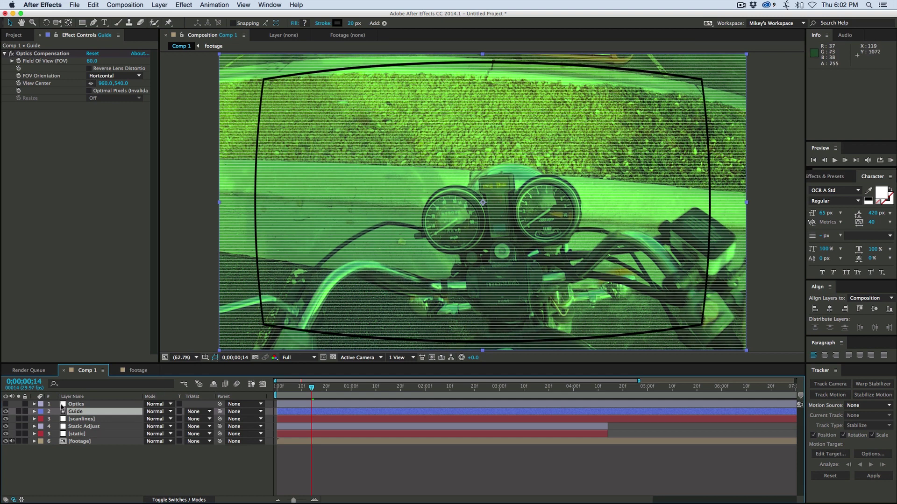
Link the Guide layer's Optics Compensation Field of View to the Optics layer's Field of View with an expression.
left_click(81, 403)
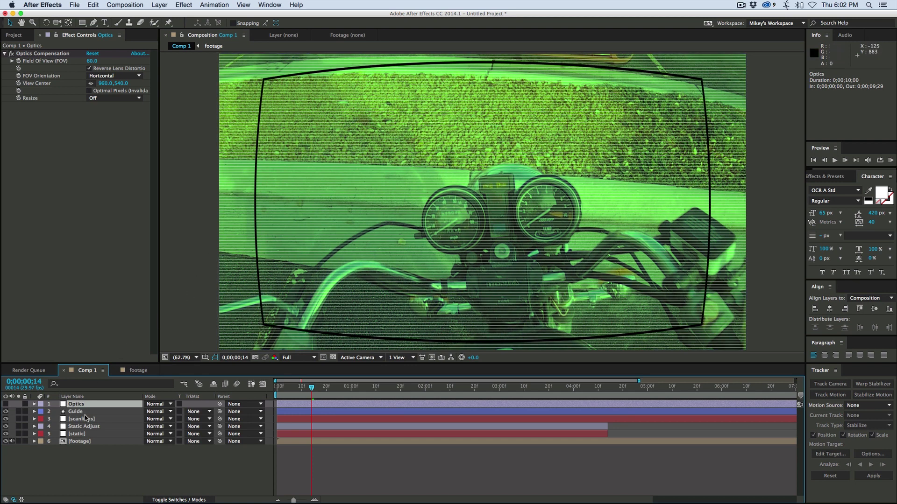
left_click(76, 412)
left_click(82, 405)
left_click(80, 412)
left_click(18, 63, "alt")
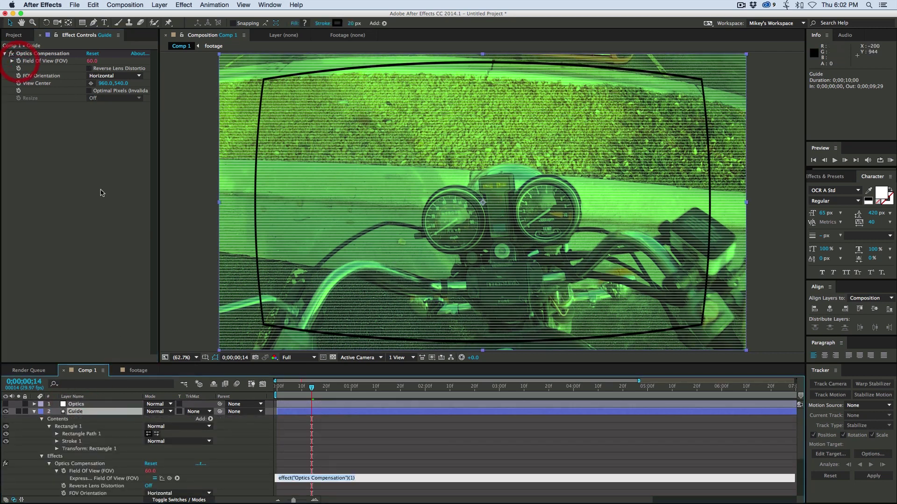
left_click(88, 406)
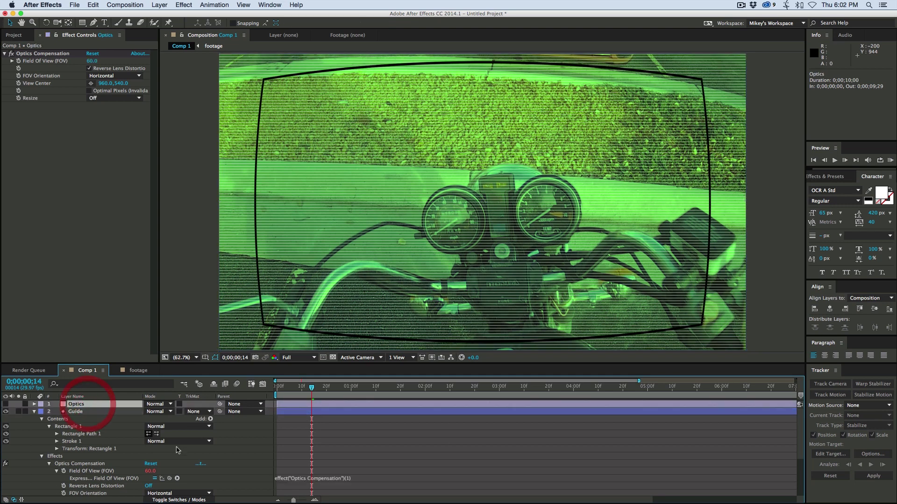
left_click_drag(153, 285, 42, 61)
left_click(332, 434)
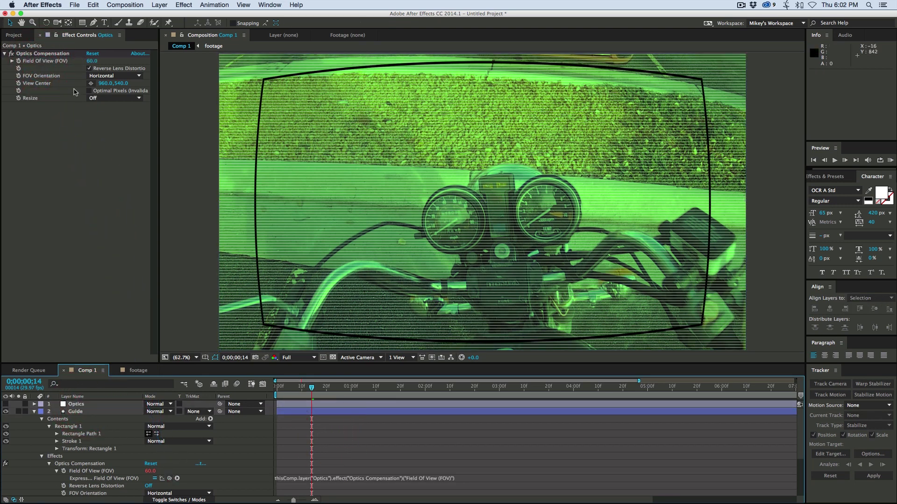
Set the Optics layer's Optics Compensation Field of View to 65.
mouse_move(92, 61)
left_mouse_down()
mouse_move(201, 74)
mouse_move(80, 66)
mouse_move(89, 64)
left_mouse_up()
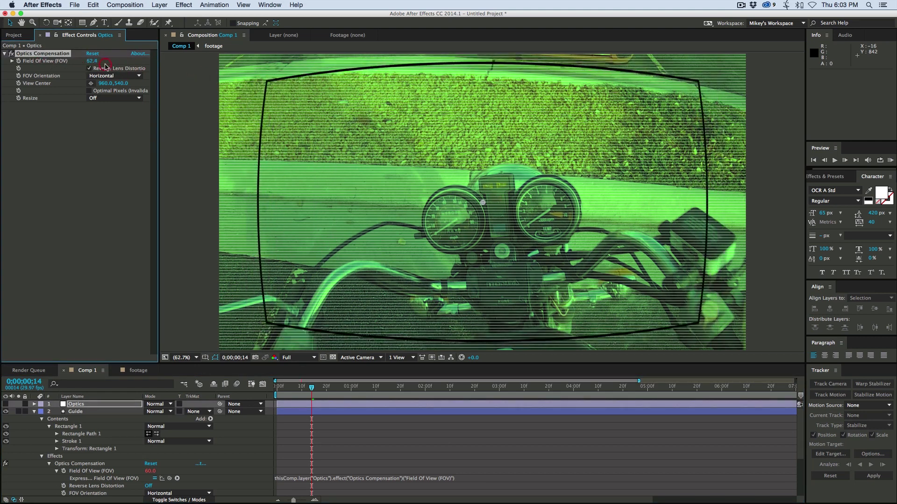
left_click(89, 64)
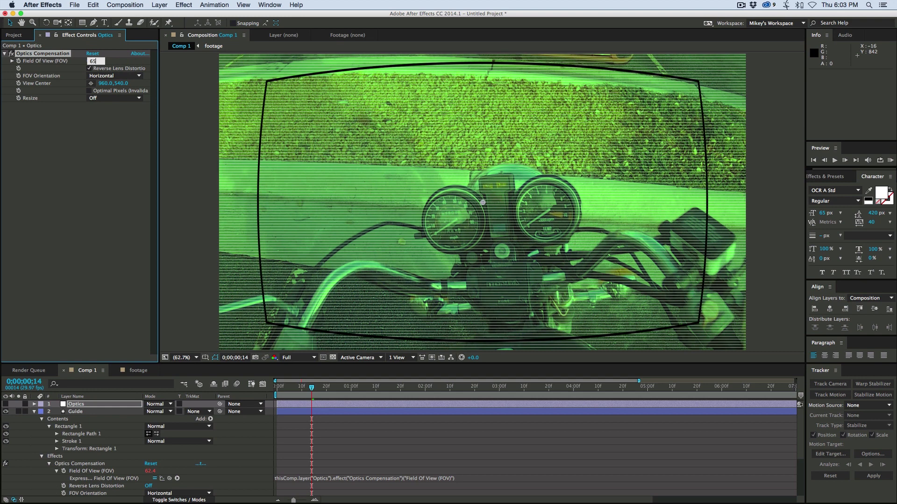
key("Return")
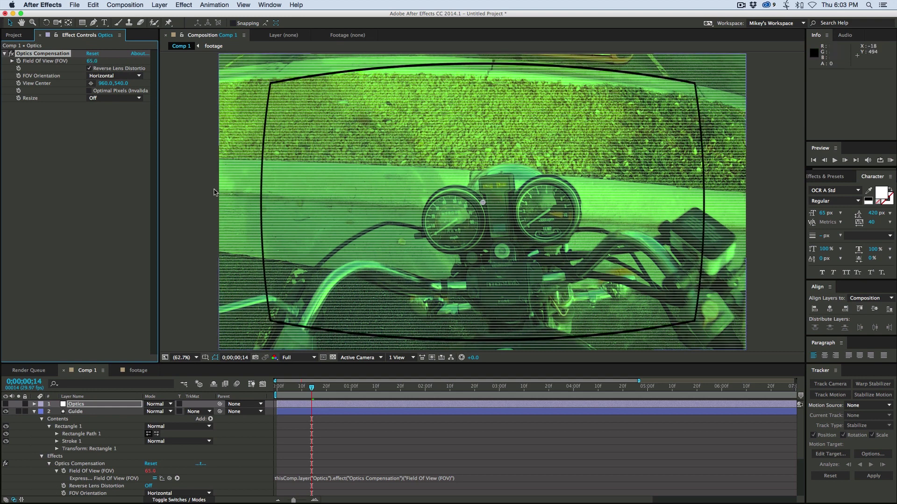
Collapse the Guide layer's properties and convert it to a guide layer.
left_click(34, 411)
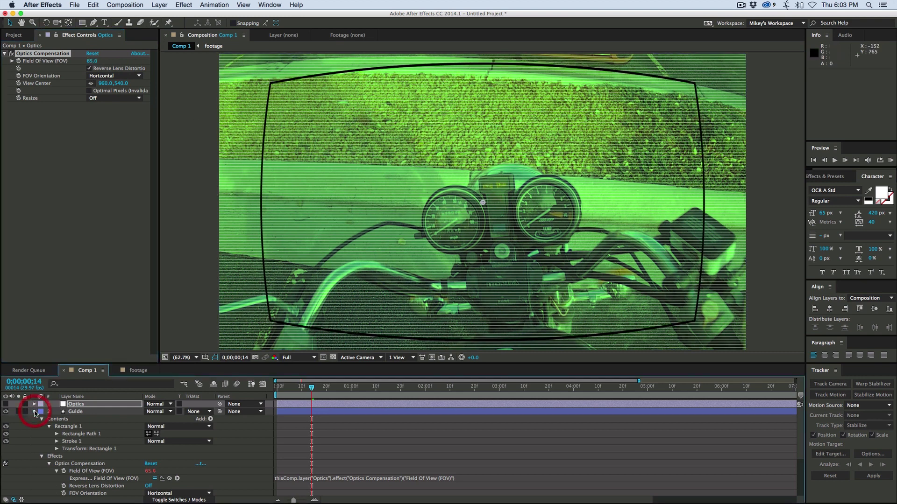
right_click(82, 413)
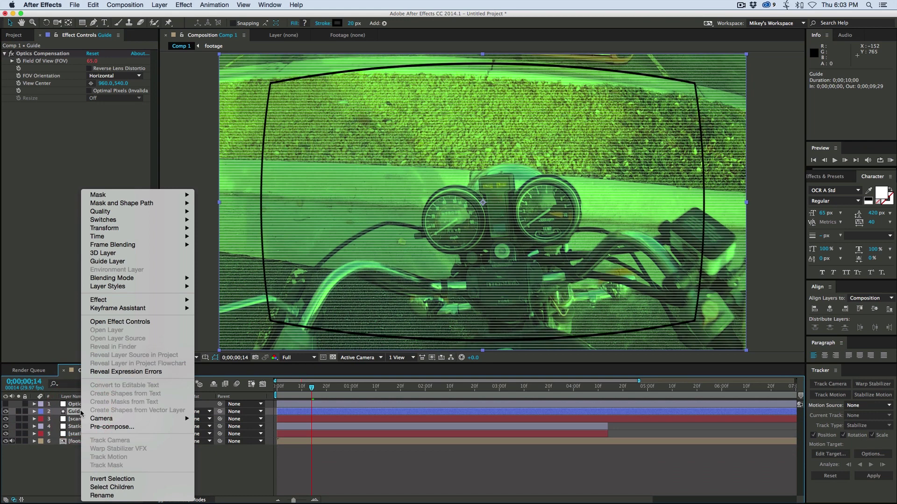
left_click(122, 261)
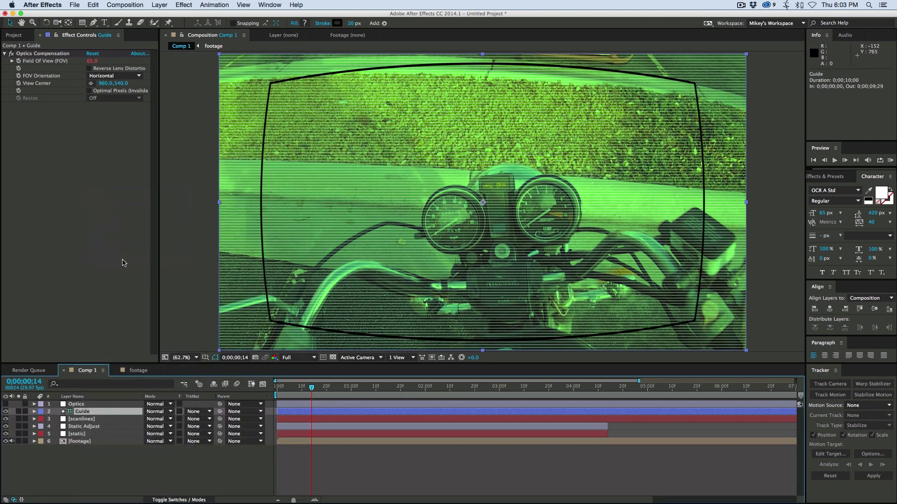
left_click(332, 463)
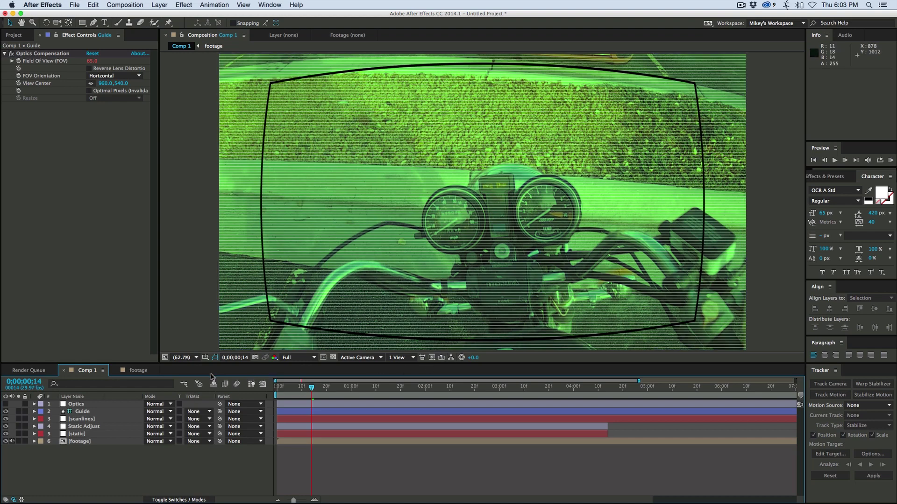
Preview and scrub through the comp to examine the gauges and the man within the guide frame, returning to 0;00;00;07.
key("KP_0")
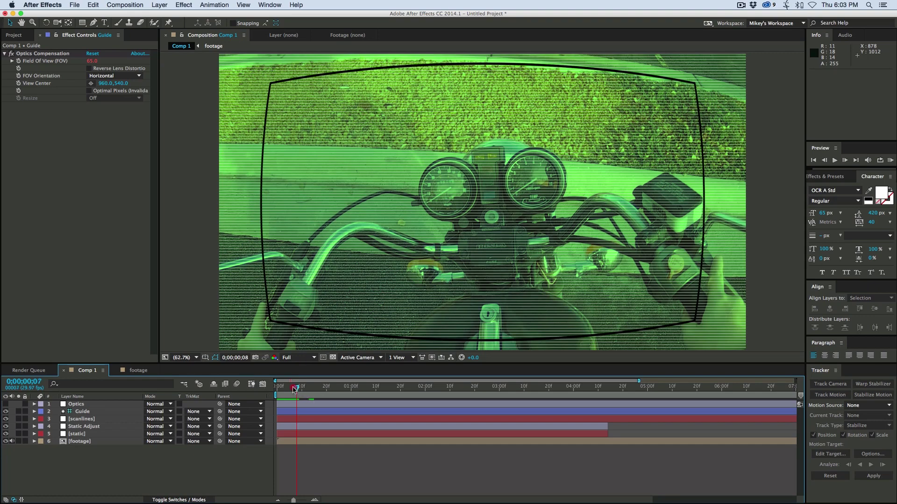
mouse_move(292, 389)
left_mouse_down()
mouse_move(272, 388)
mouse_move(293, 390)
left_mouse_up()
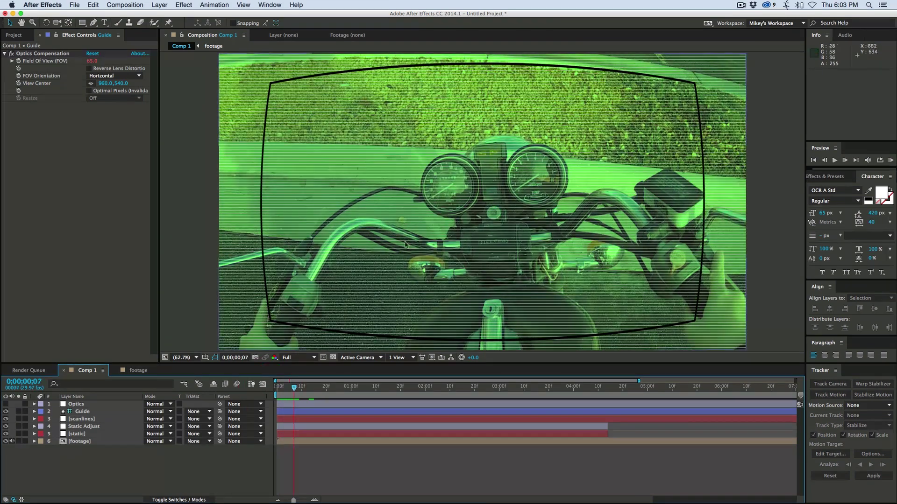
key("space")
left_click_drag(302, 389, 606, 391)
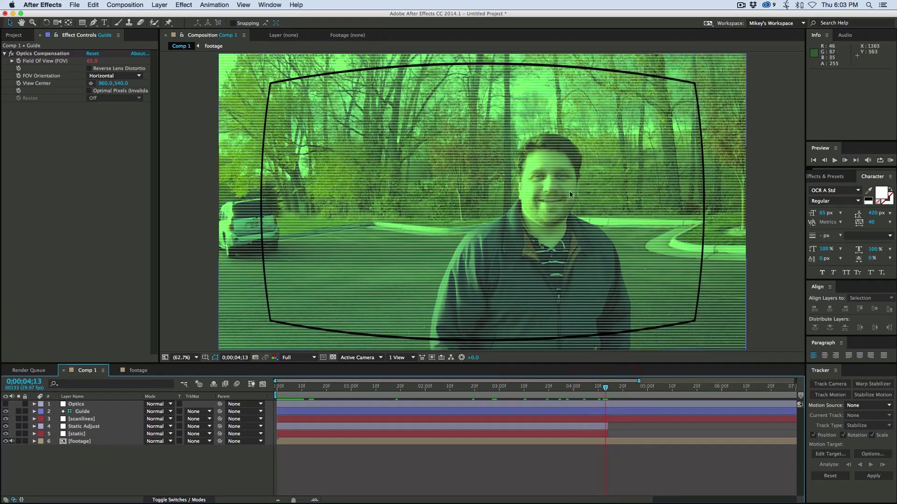
left_click_drag(328, 388, 260, 394)
left_click(356, 473)
key("space")
key("space")
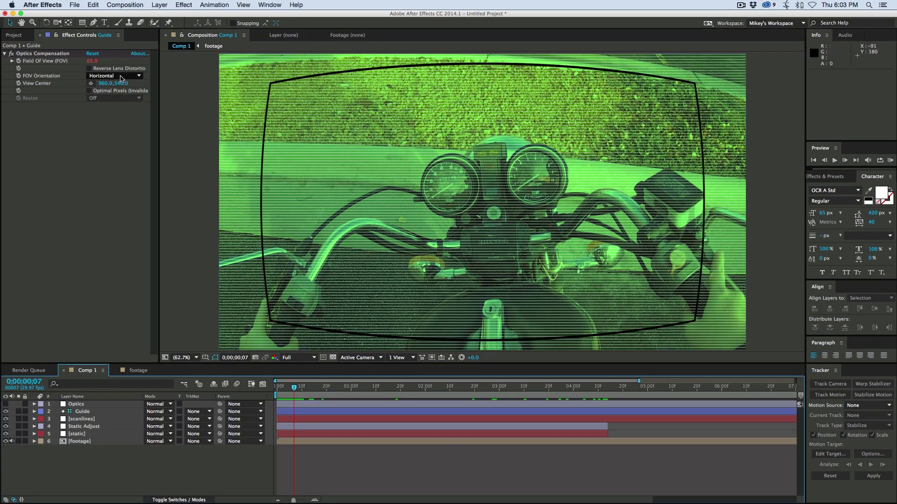
Draw an ellipse about 207 px tall over the speedometer at the handlebar on a new shape layer and delete its fill.
left_click_drag(82, 22, 125, 43)
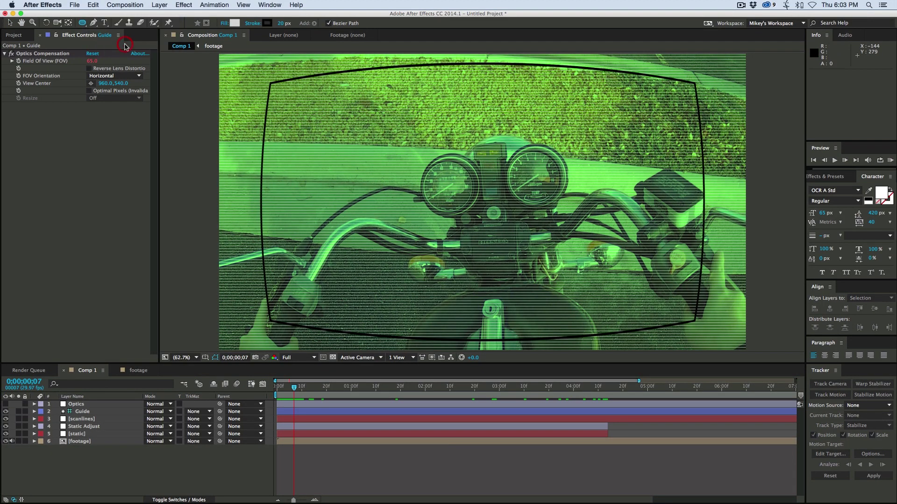
left_click(348, 469)
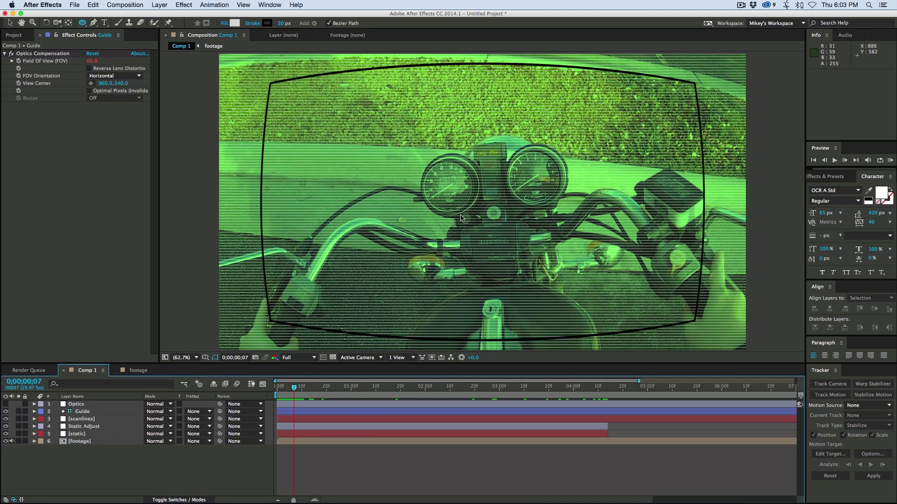
left_click_drag(421, 156, 480, 213)
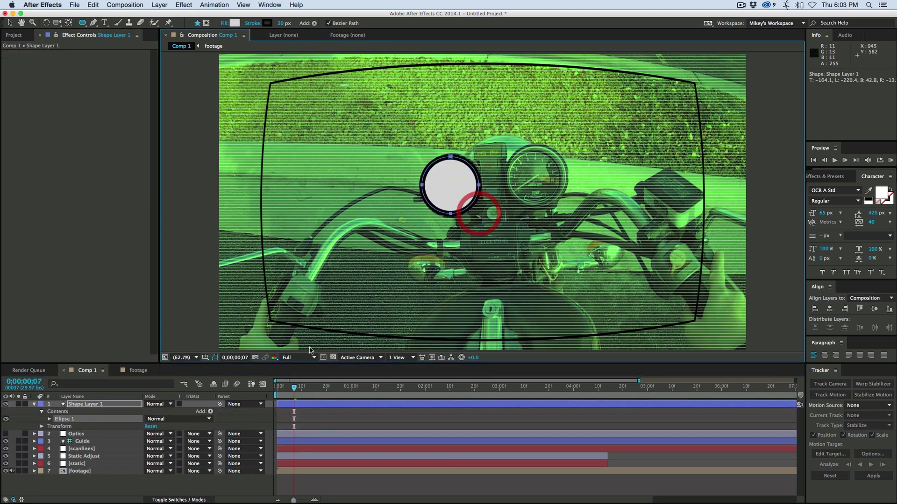
left_click(49, 419)
left_click(67, 442)
key("Delete")
Make the ellipse's stroke white with a width of 5 and fit the circle to the left gauge.
left_click(56, 435)
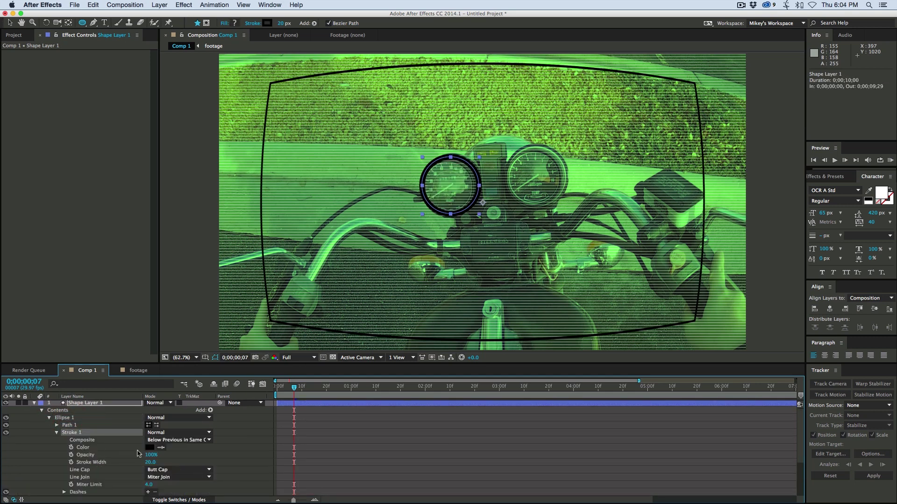
left_click(149, 450)
left_click_drag(122, 166, 42, 103)
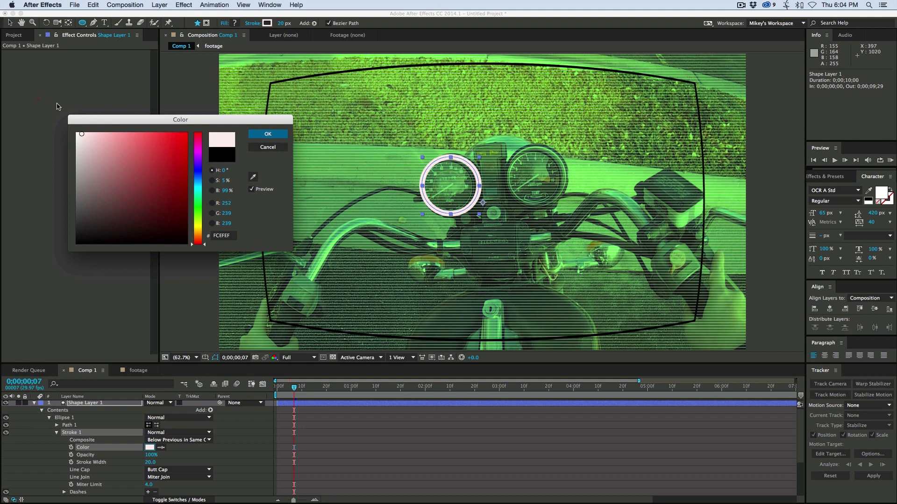
left_click(262, 135)
left_click_drag(148, 462, 142, 462)
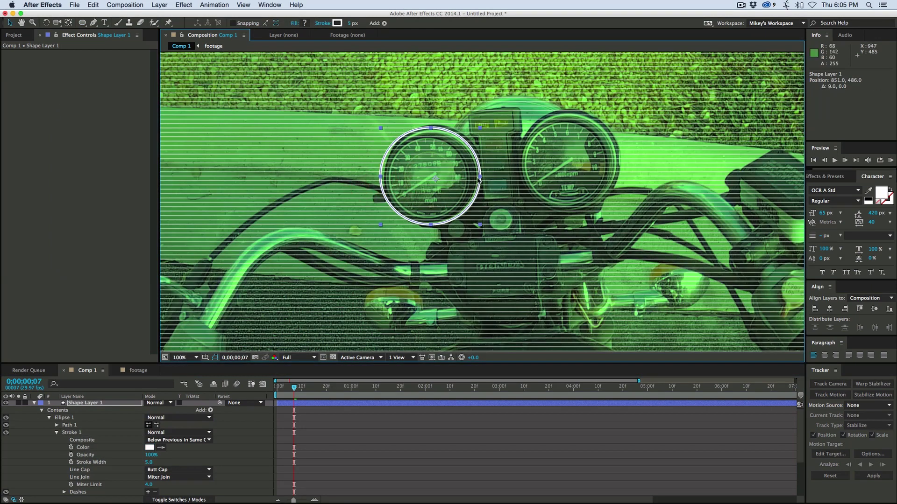
left_click_drag(479, 177, 474, 180)
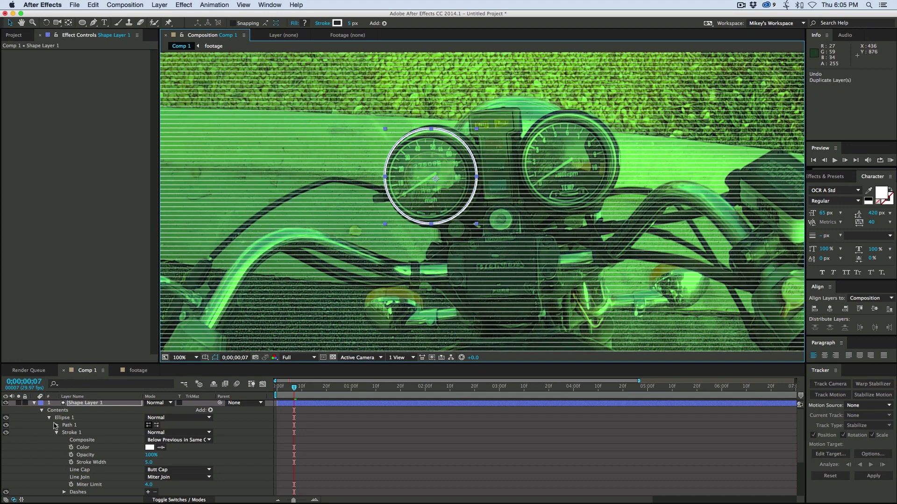
Duplicate the ellipse within the shape layer and move the copy over the right gauge.
left_click(49, 419)
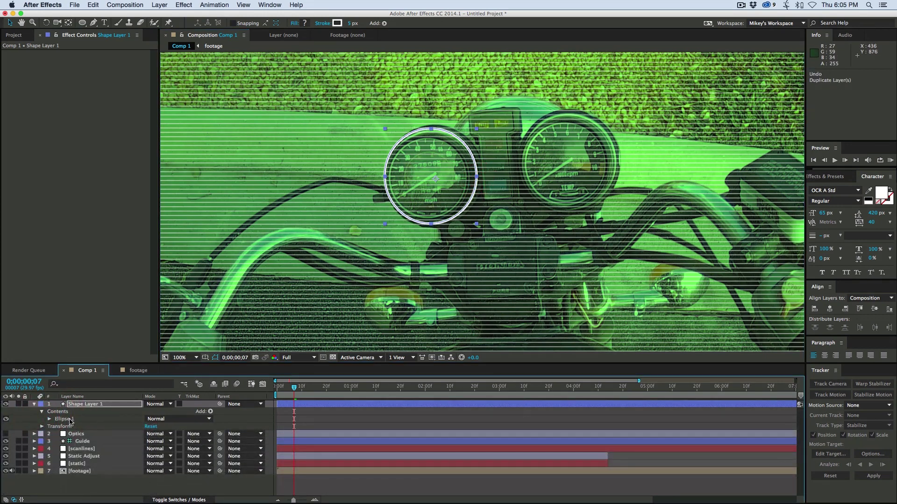
left_click(69, 420)
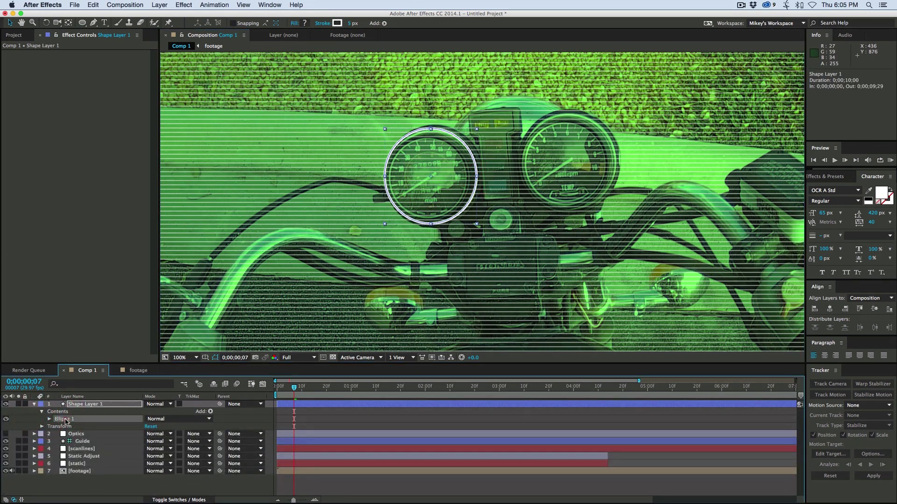
key("ctrl+d")
left_click(469, 211)
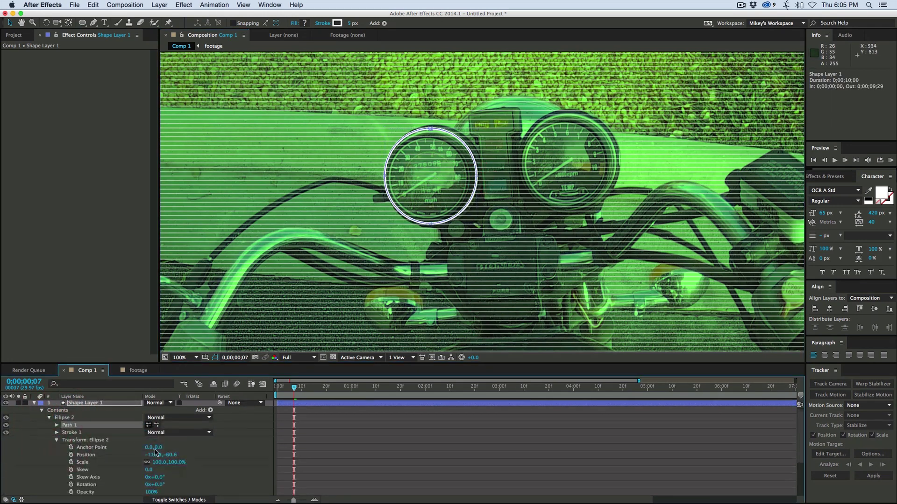
left_click_drag(154, 457, 272, 450)
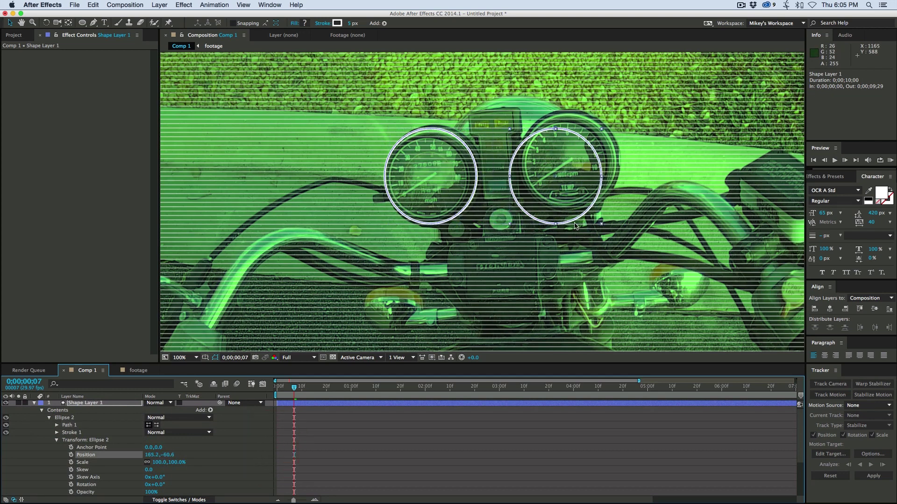
left_click(555, 224)
left_click_drag(569, 221, 581, 202)
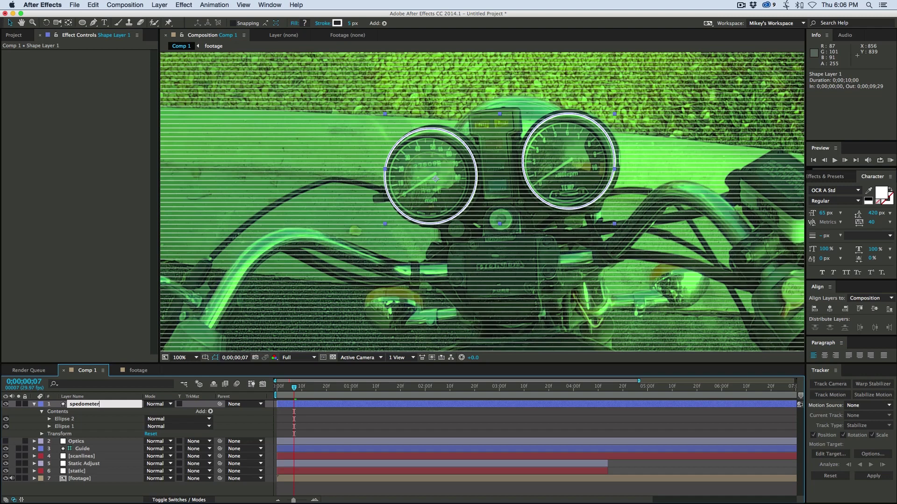
Rename the shape layer spedometer and trim its start to 0;00;00;07.
left_click(308, 425)
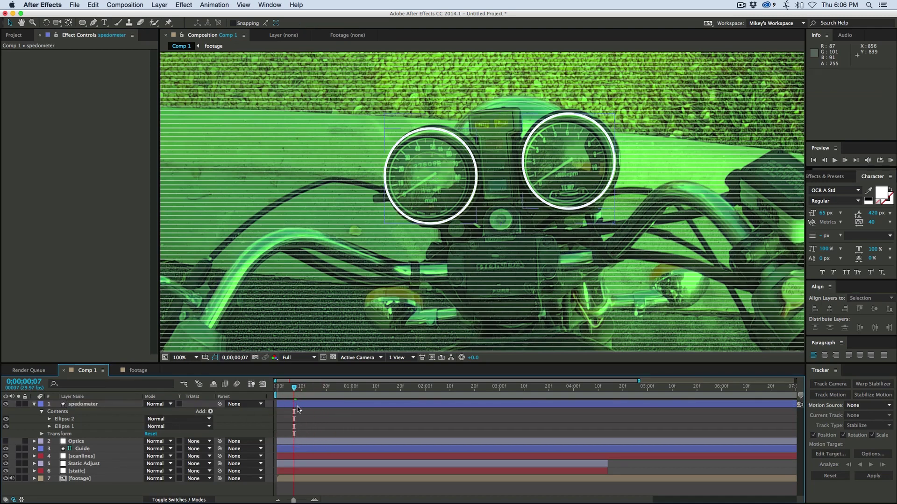
left_click(301, 406)
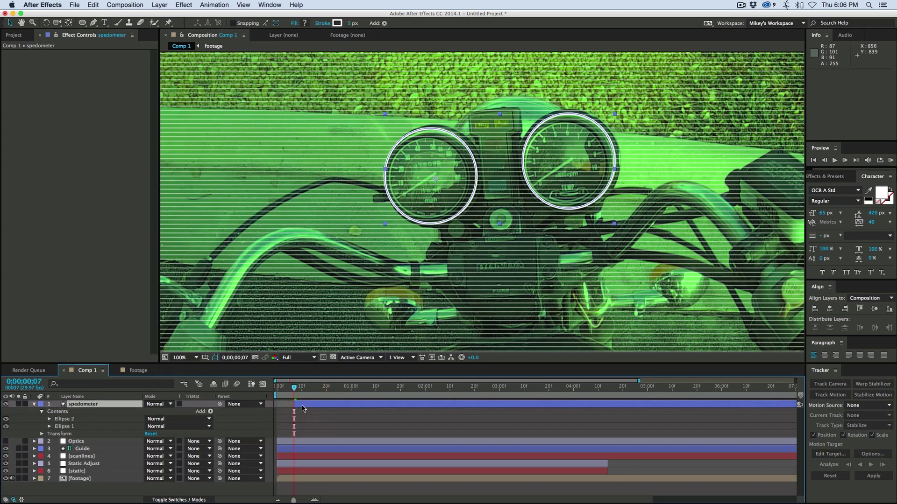
Keyframe the spedometer layer's Position at 0;00;00;07 and at 838, 534 on 0;00;00;10 to follow the gauges, and trim its end there.
left_click(34, 405)
left_click(34, 405)
left_click(41, 435)
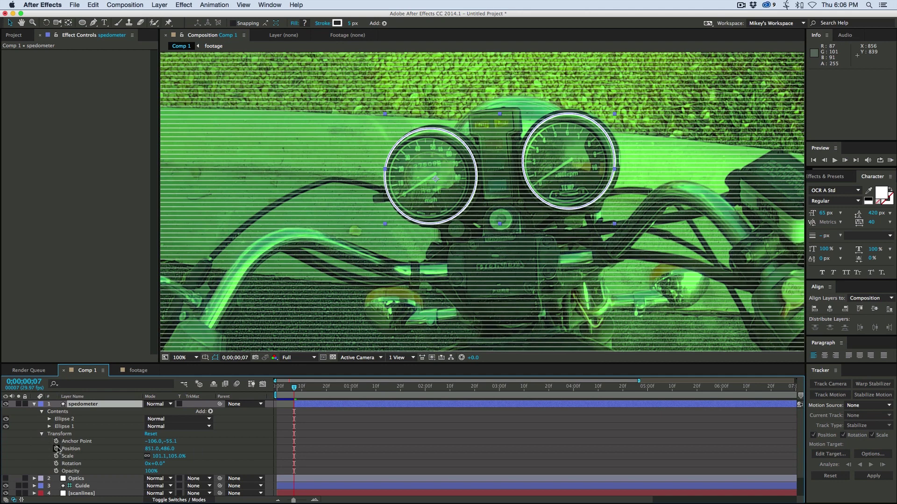
left_click(56, 448)
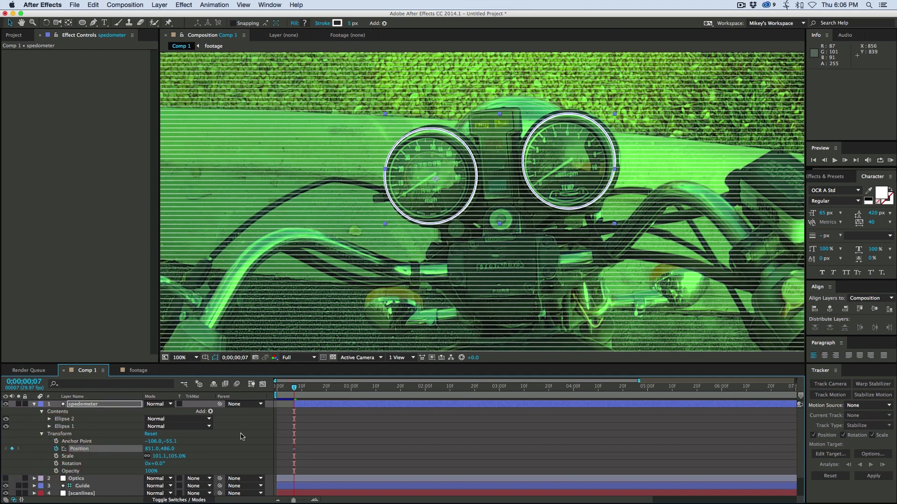
key("Page_Down")
key("Page_Down")
key("Page_Down")
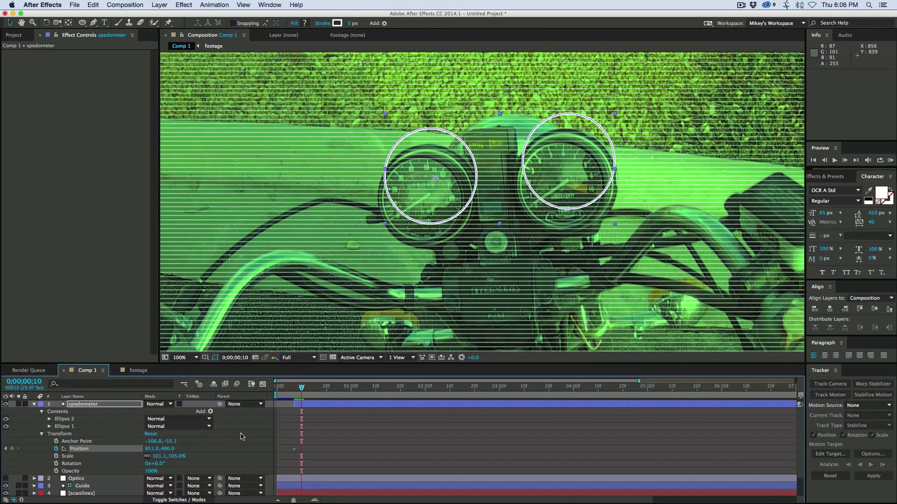
left_click_drag(440, 227, 437, 245)
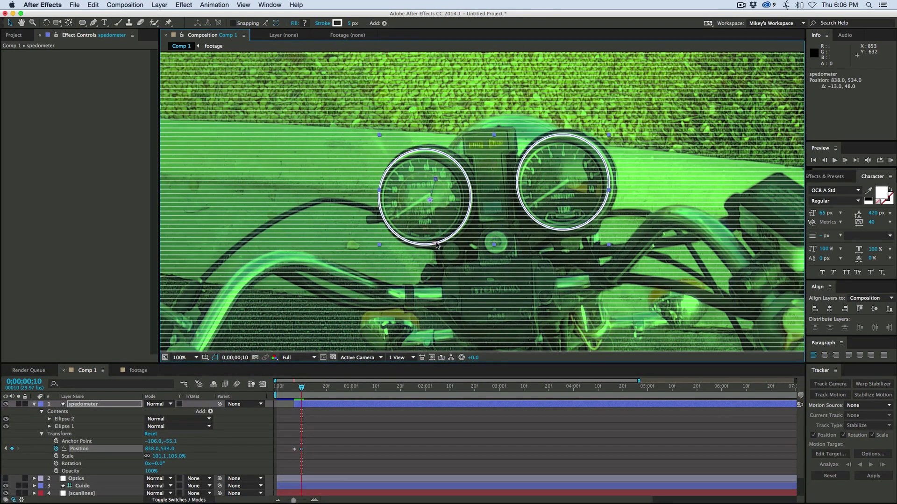
key("alt+]")
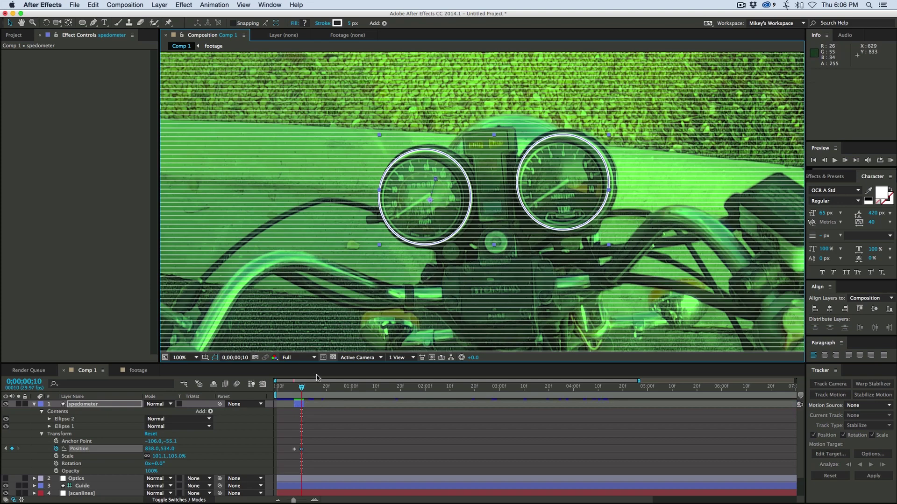
Play the composition from the start to check the gauge circles, and fit the whole frame in the viewer.
left_click_drag(304, 389, 254, 391)
key("space")
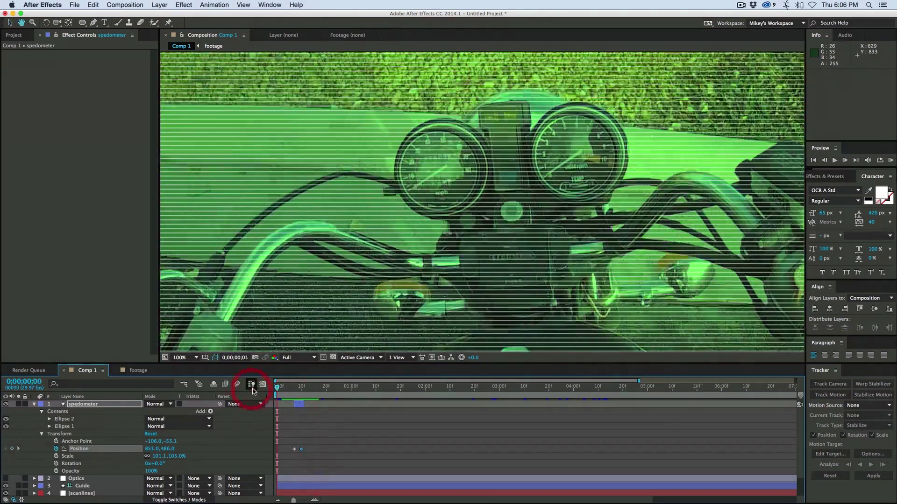
key("space")
key("space")
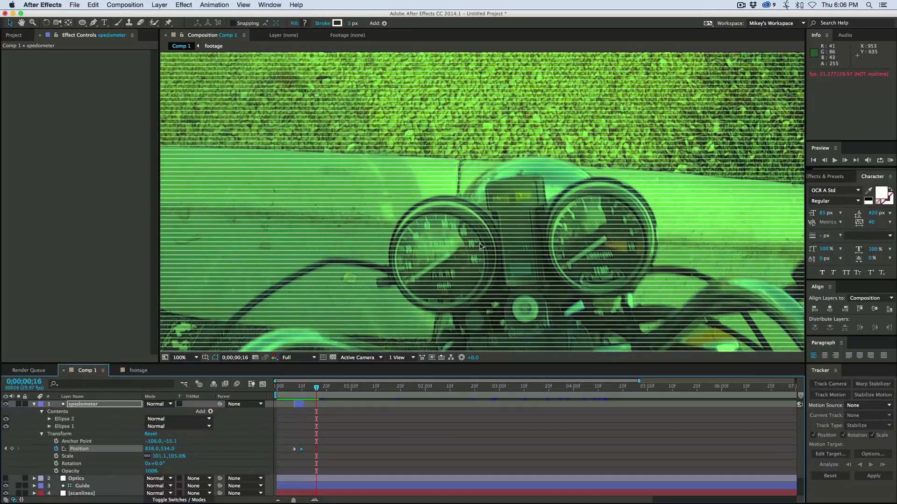
left_click(186, 358)
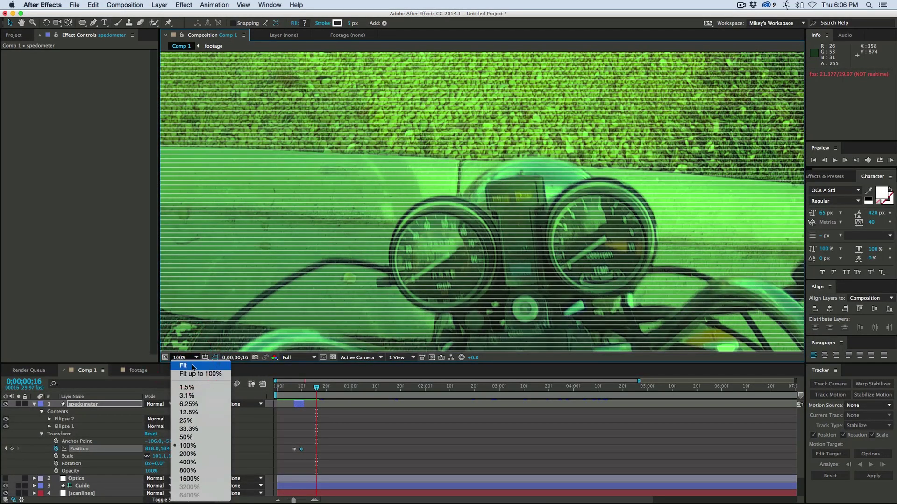
left_click(193, 365)
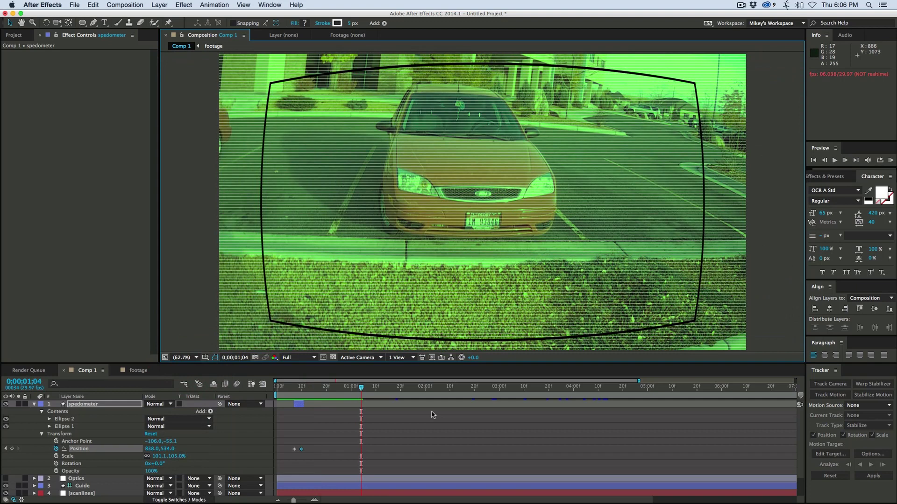
Trace the outline of the orange car, including its mirrors, as a new shape layer at 0;00;01;04 with the Pen tool.
left_click(34, 404)
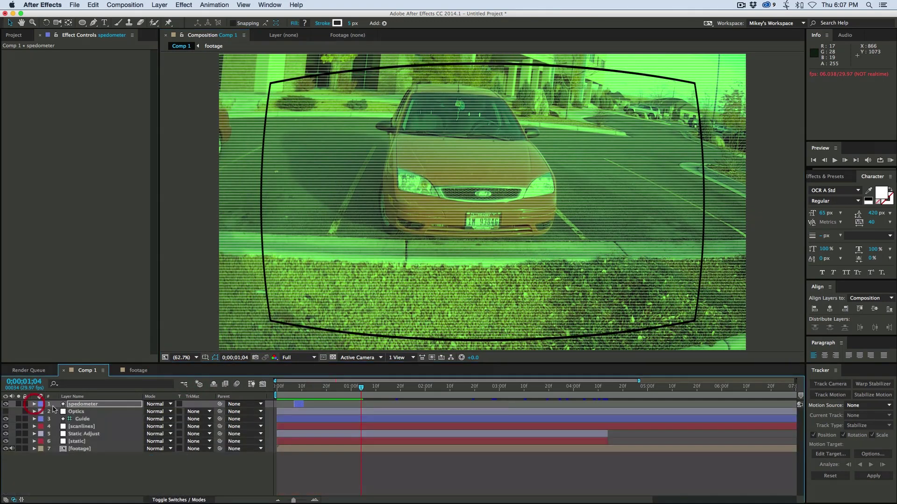
left_click(311, 471)
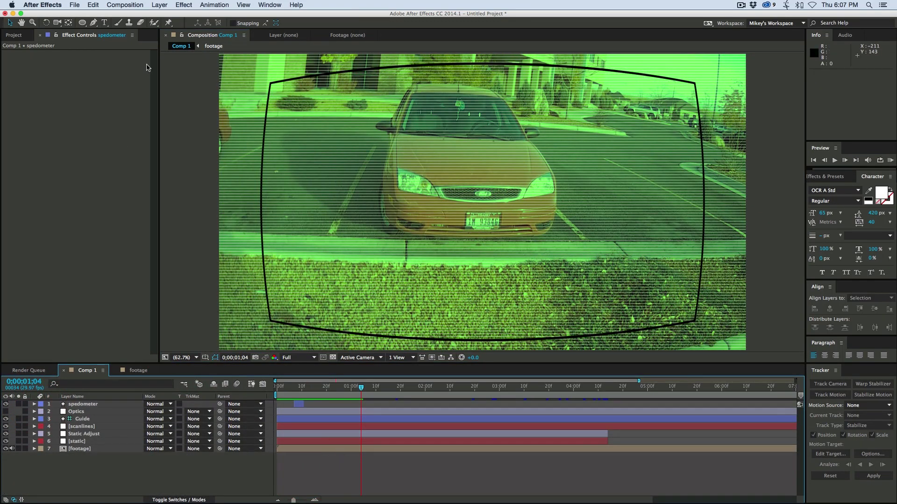
left_click(93, 23)
left_click(526, 131)
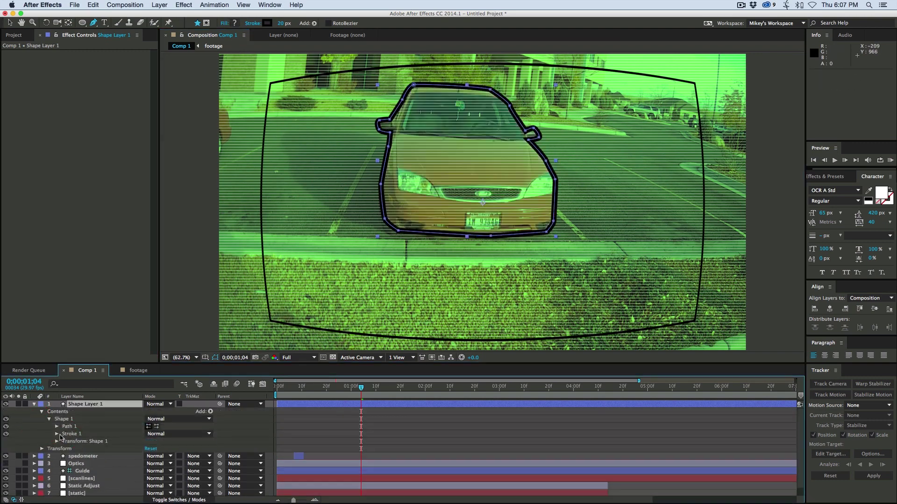
Keyframe the car outline's Position and Rotation to follow the car, reaching about 954, 583 and -3.0° at 0;00;01;06, and trim the layer to that moment.
key("Page_Up")
key("Page_Up")
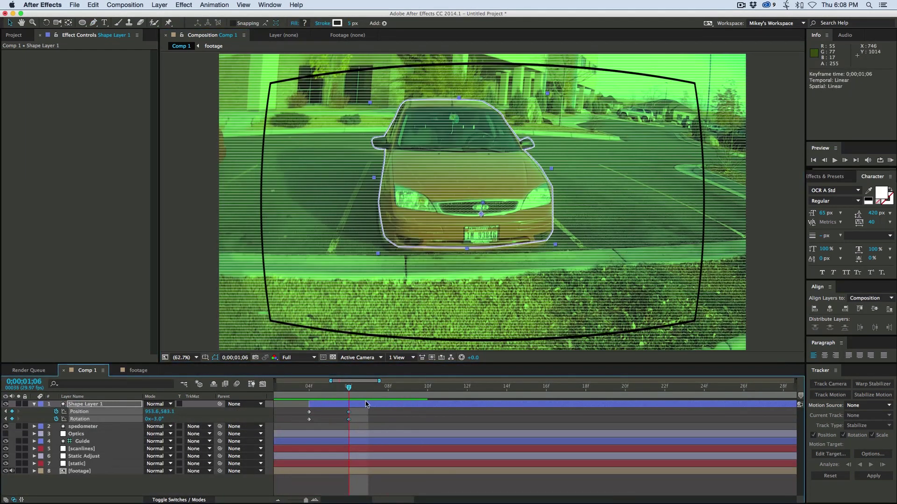
left_click(366, 404)
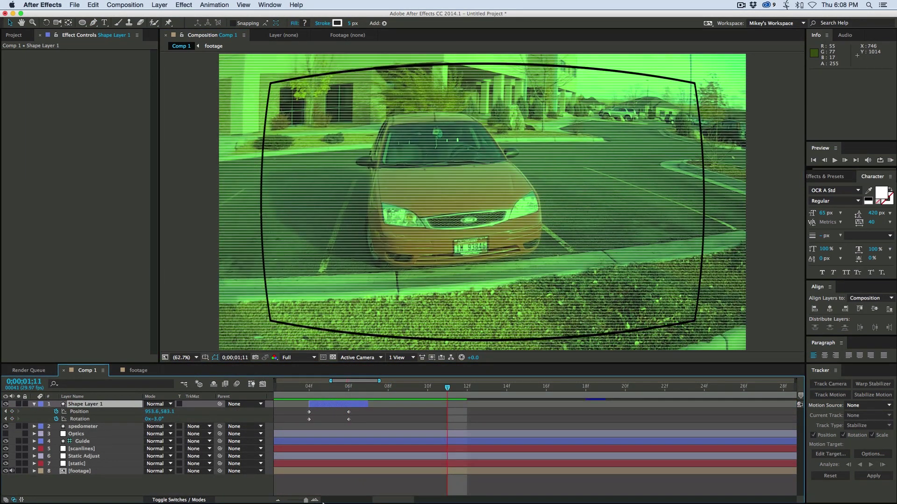
key(";")
left_click(35, 406)
Trace a closed outline around the man's head and body as a new shape layer starting at 0;00;04;01.
left_click_drag(334, 387, 594, 406)
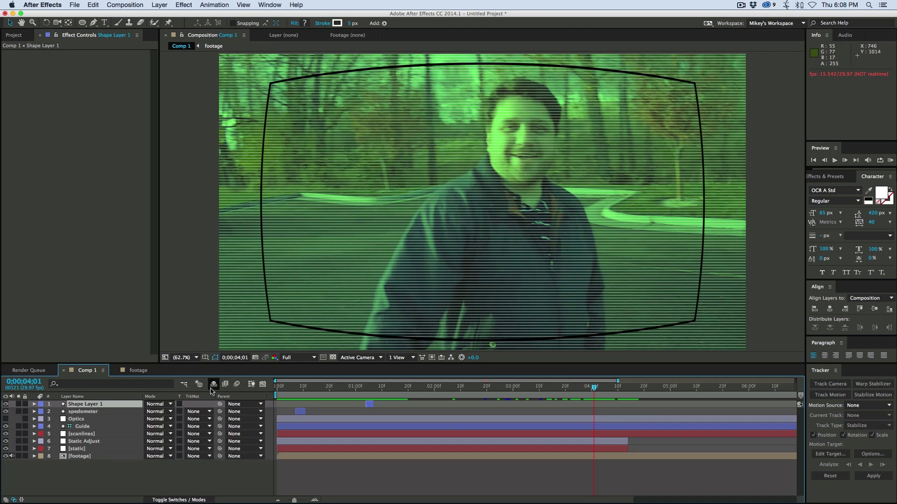
left_click(93, 23)
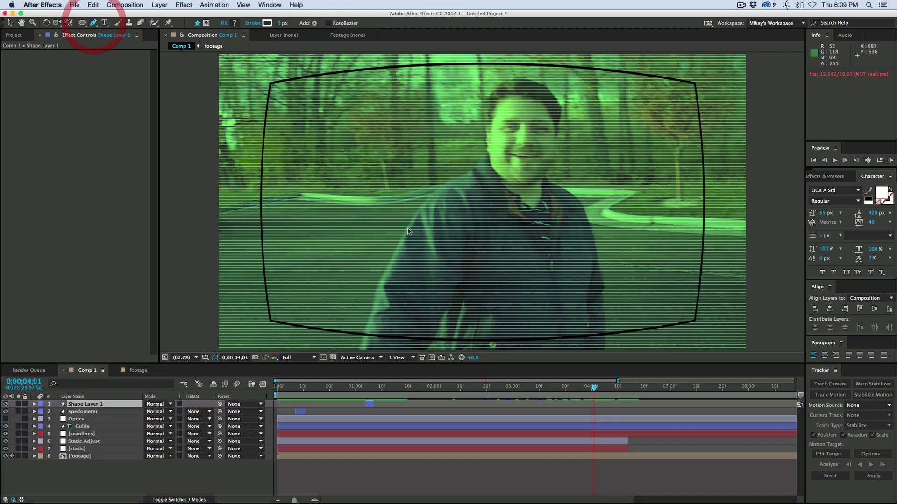
left_click(361, 346)
left_click(485, 113)
left_click(522, 79)
left_click(559, 117)
left_click(566, 189)
left_click(604, 347)
left_click(361, 346)
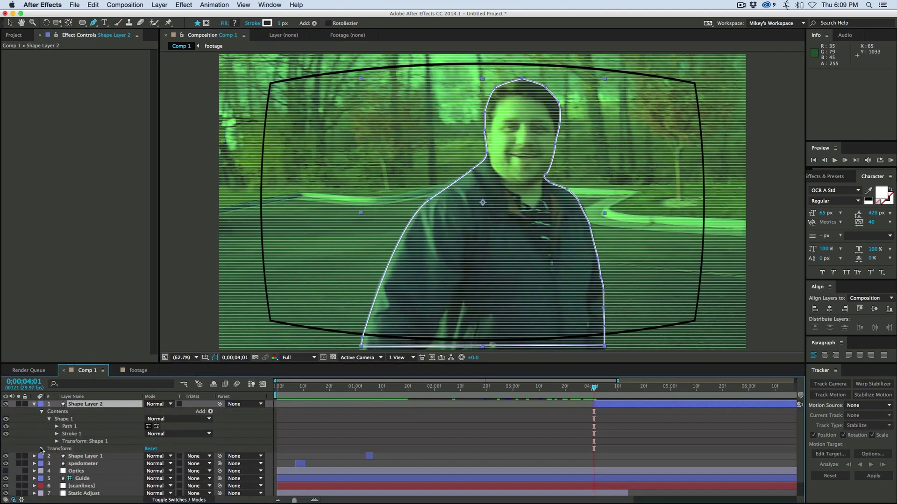
Keyframe the transform properties of the man's outline, shift its Position to 1052.5, 554.4 to follow him, and trim the layer's end before 0;00;04;05.
left_click(41, 449)
left_click_drag(56, 456, 56, 486)
key("v")
left_click_drag(406, 229, 419, 229)
key("Page_Down")
key("alt+bracketright")
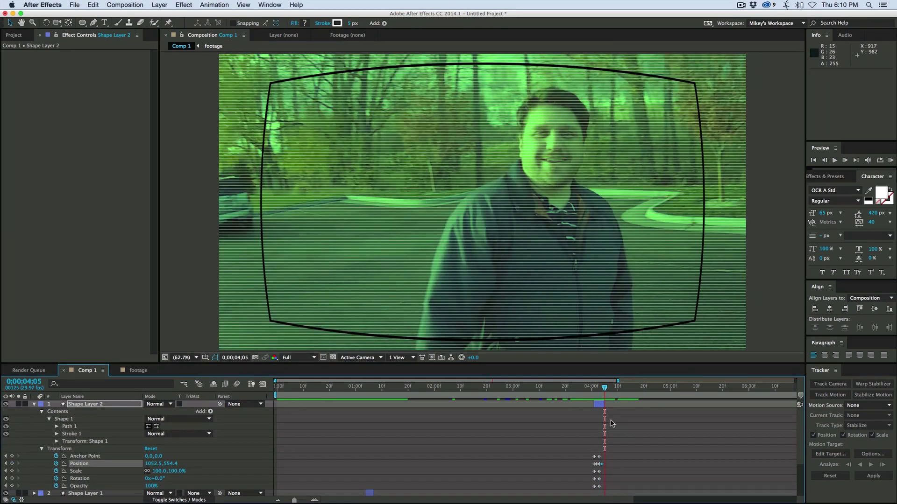
Play the section around 0;00;04;00 to check how the outline follows the man.
left_click(584, 388)
key("space")
key("space")
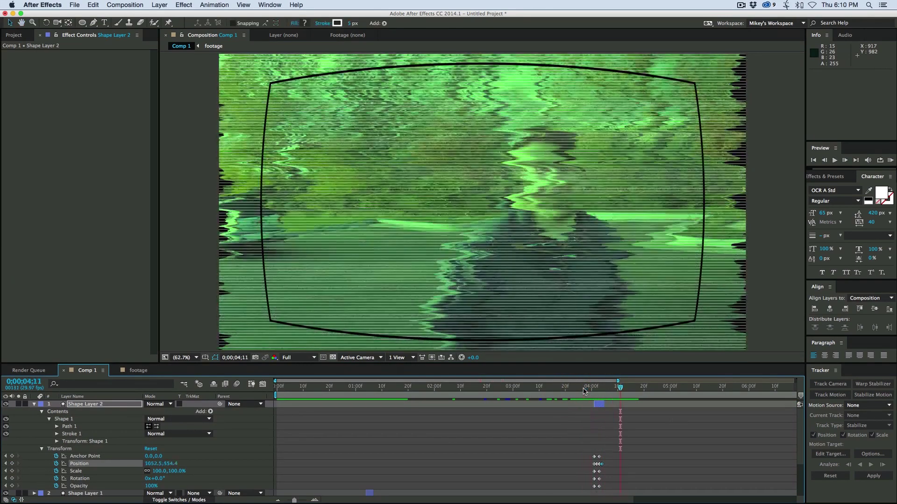
left_click(585, 388)
key("space")
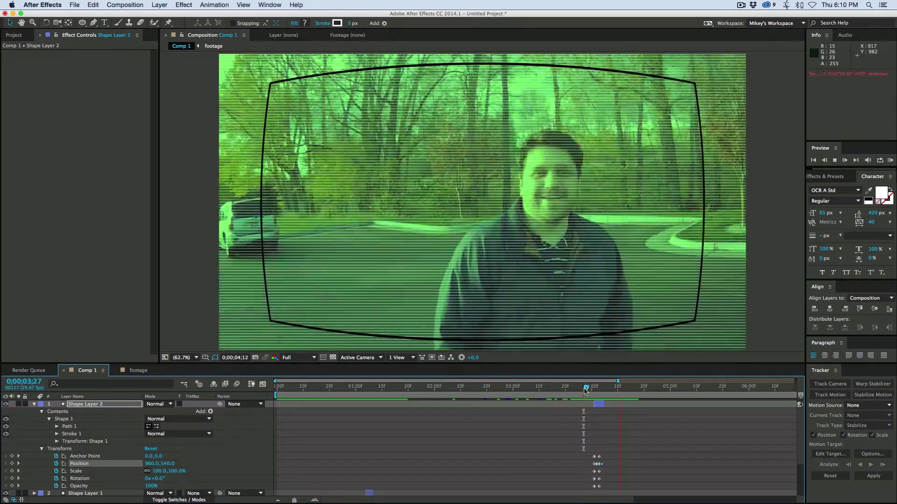
key("space")
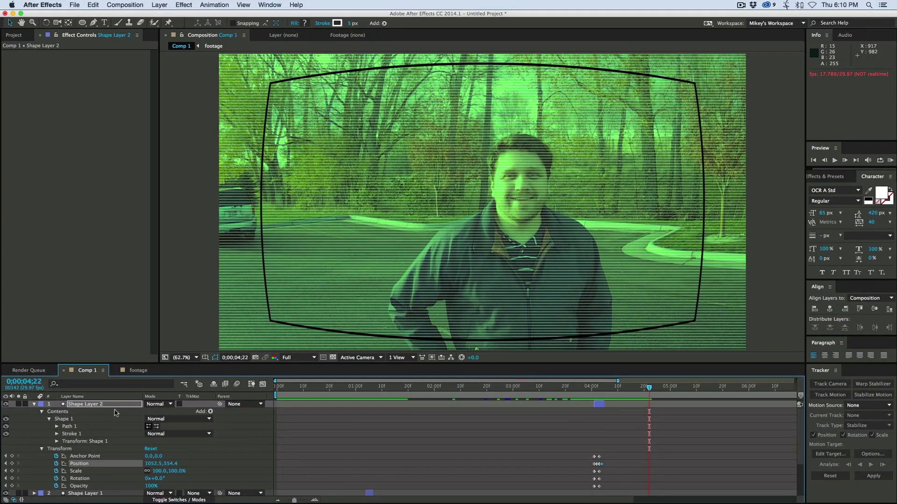
Collapse the man outline's properties and play the composition from near the beginning to review all the highlights.
left_click(34, 404)
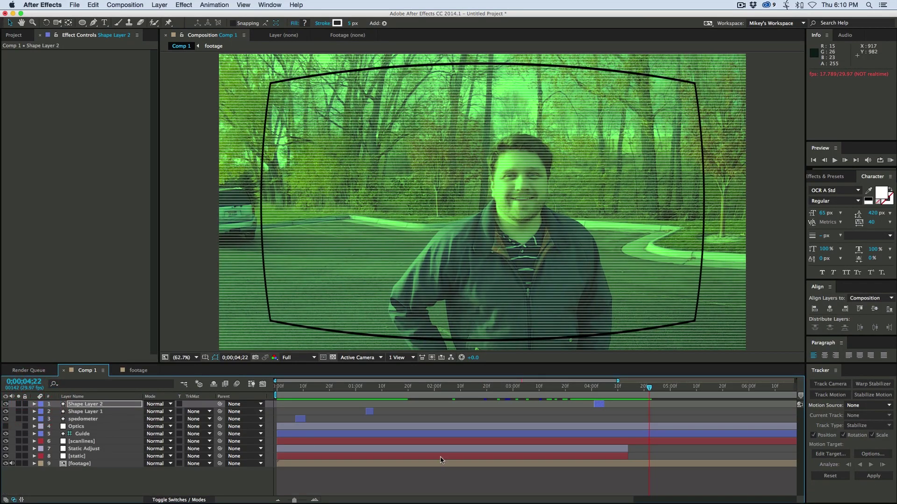
left_click(499, 485)
left_click_drag(355, 388, 285, 388)
key("space")
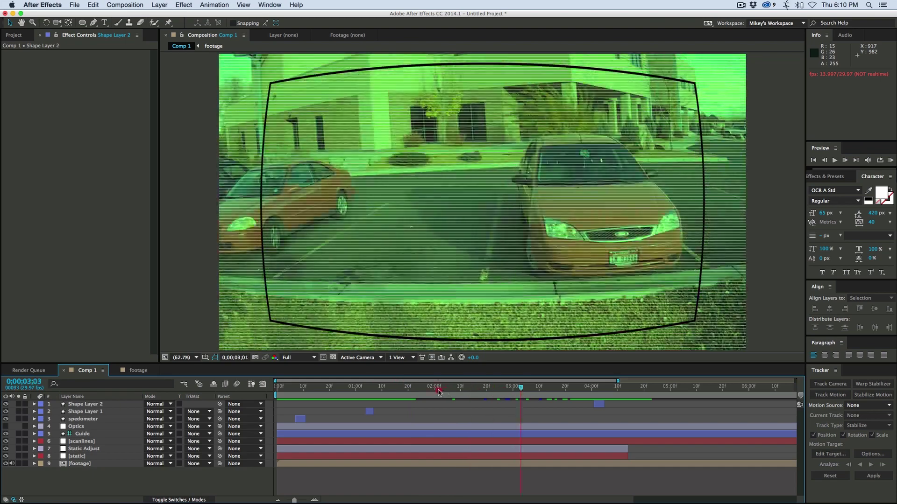
Add the white text ANALYSIS beside the car at 0;00;02;05 and position it at about 777, 321.
mouse_move(431, 388)
left_mouse_down()
mouse_move(283, 395)
mouse_move(446, 395)
left_mouse_up()
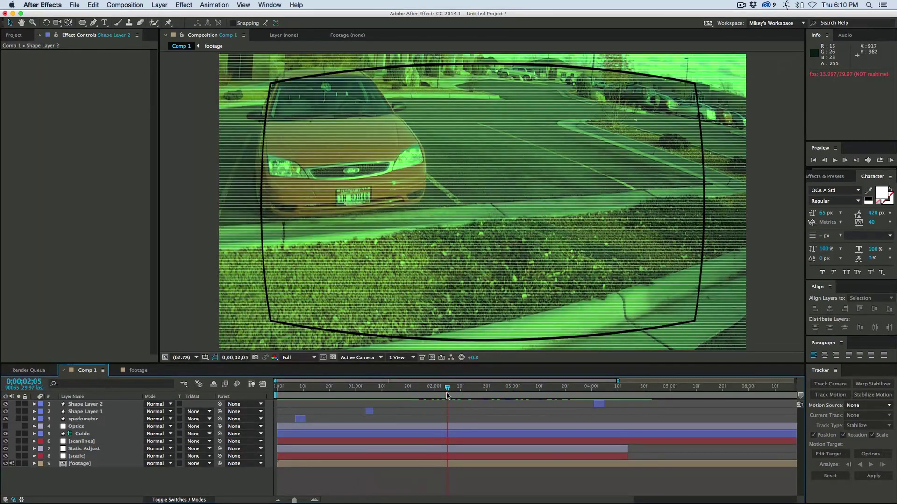
left_click(104, 22)
left_click(432, 154)
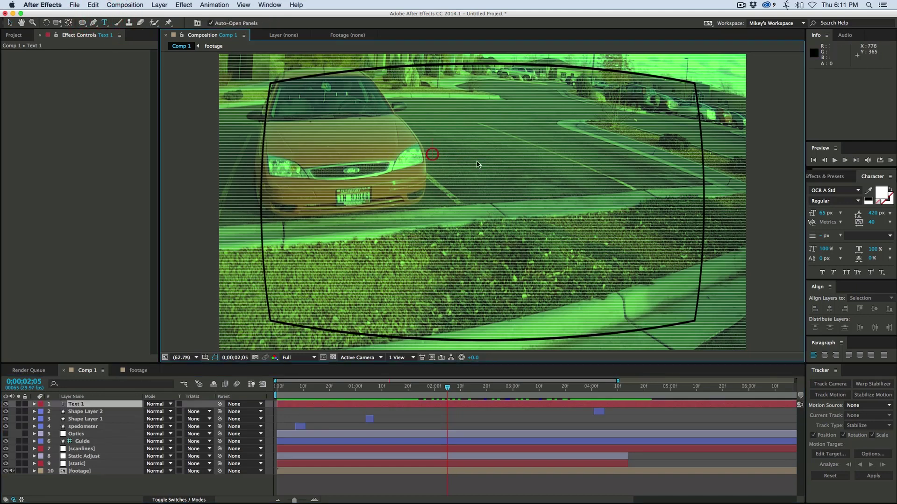
type("ANALYSIS")
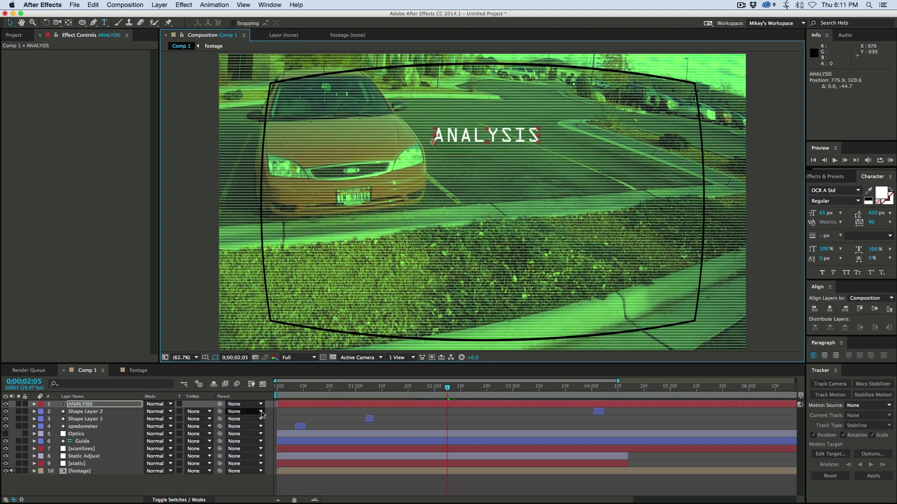
Pre-compose the ANALYSIS text layer with all attributes moved into a composition named ANALYSIS, and open that composition.
left_click(329, 405)
key("super+shift+c")
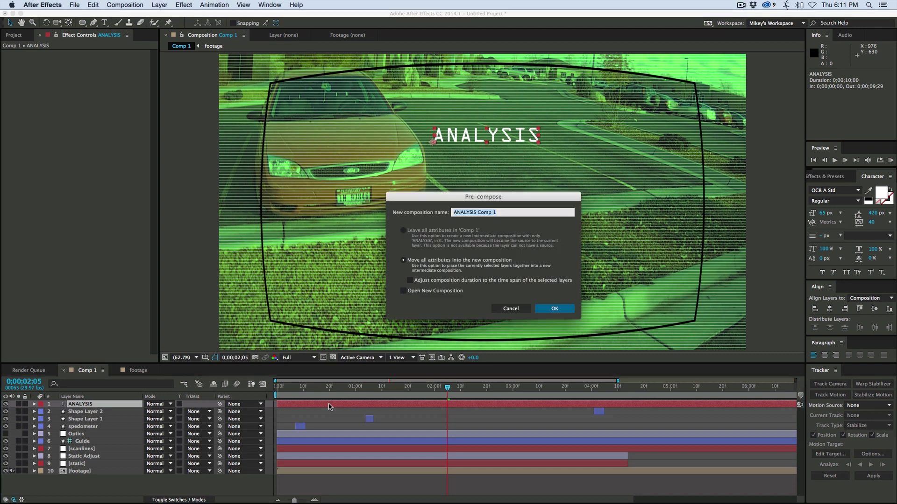
type("ANALYSIS")
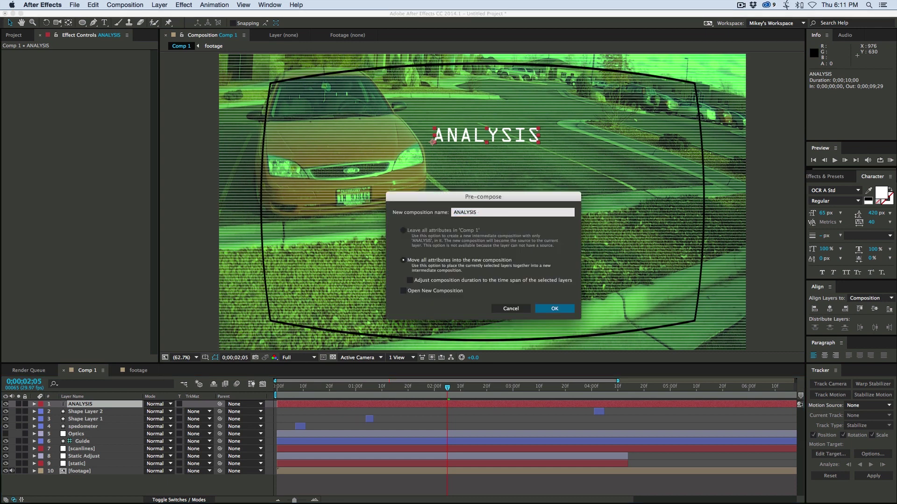
left_click(554, 309)
double_click(305, 405)
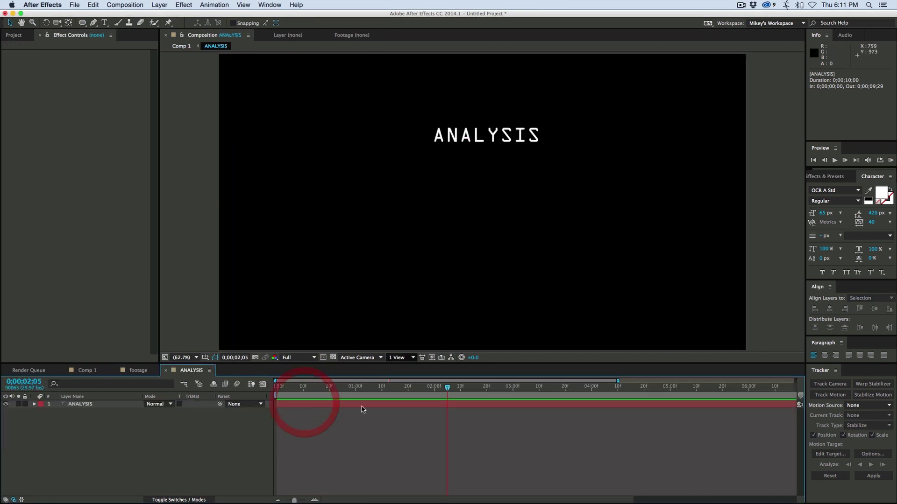
Add a second line of 14 asterisks below the word ANALYSIS in the text layer.
double_click(540, 136)
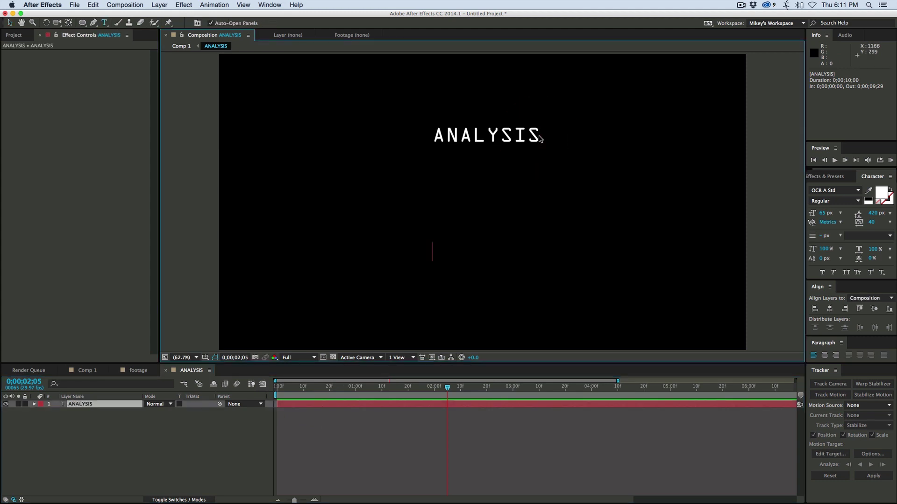
type("********** ***")
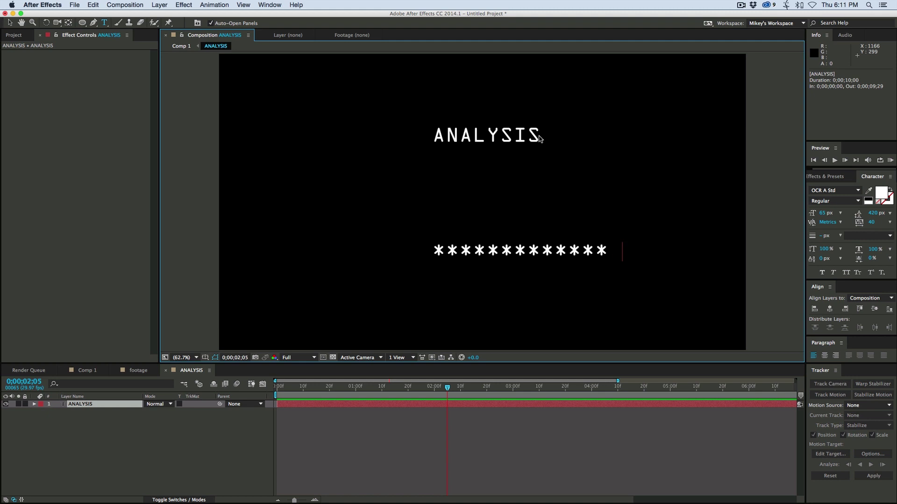
Set the asterisk line's font size to 37 px and the text block's leading to 70 px.
left_click_drag(623, 250, 422, 240)
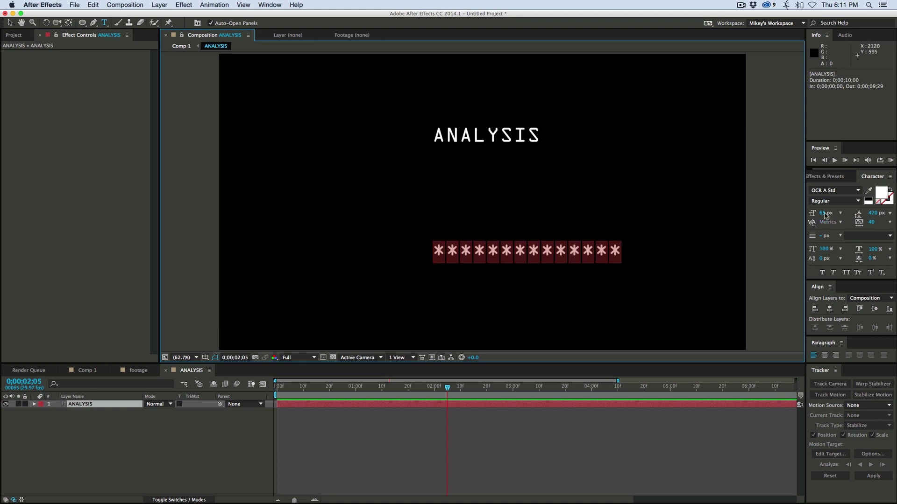
left_click_drag(825, 214, 813, 216)
left_click_drag(872, 215, 828, 215)
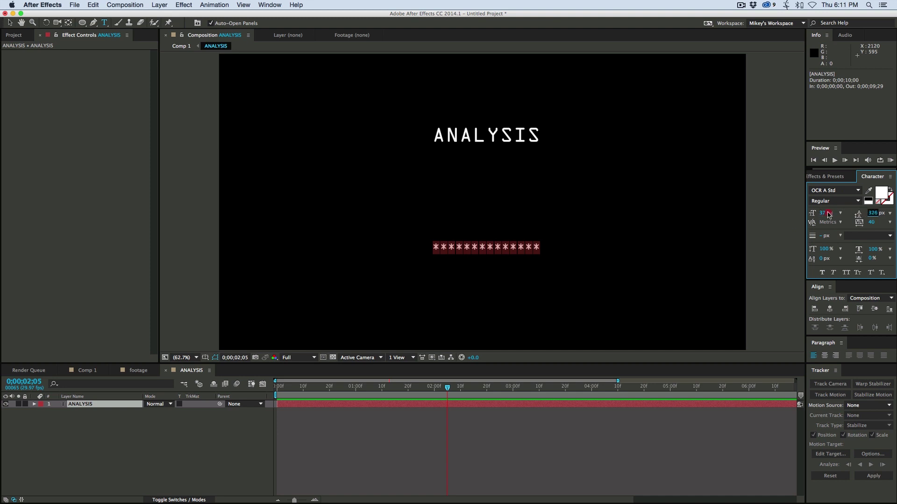
left_click_drag(549, 249, 425, 140)
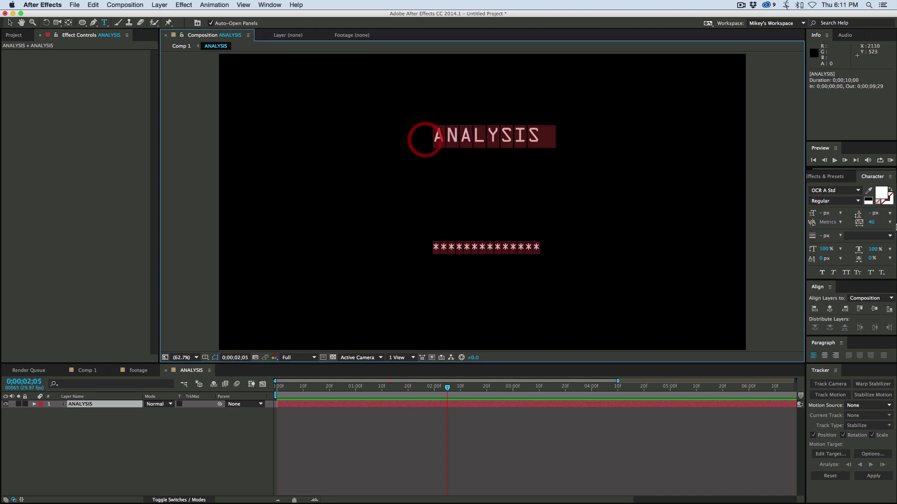
left_click_drag(872, 213, 767, 223)
left_click(379, 185)
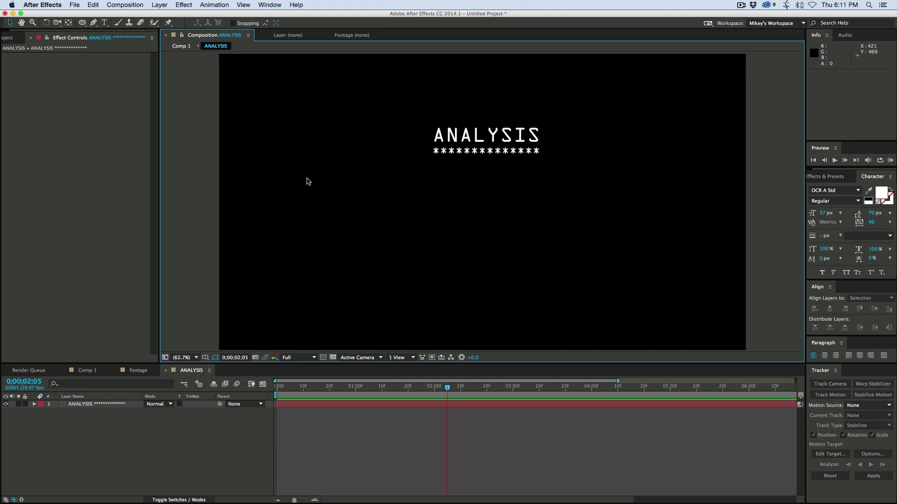
Add a separate text layer with the placeholder text sdf below the ANALYSIS heading.
left_click(104, 23)
left_click(387, 220)
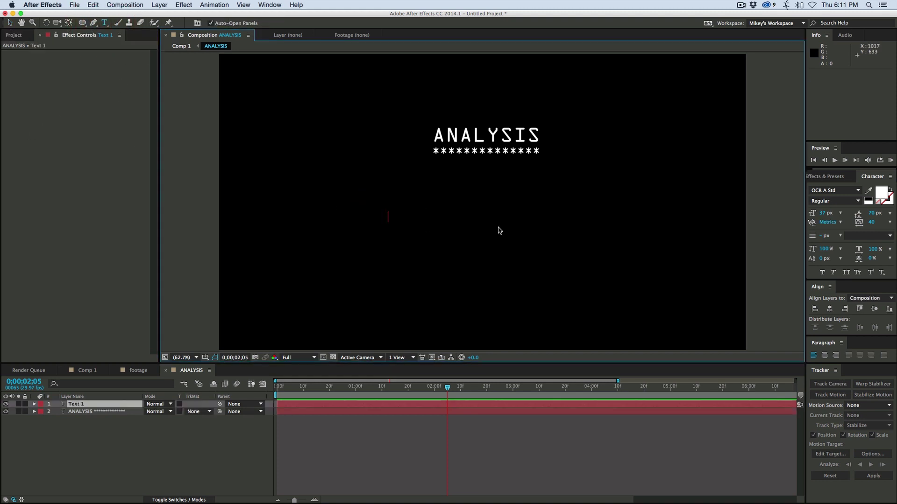
type("sdf")
Apply the Numbers text effect to the sdf layer with the OCR A Std font and left alignment.
left_click(184, 5)
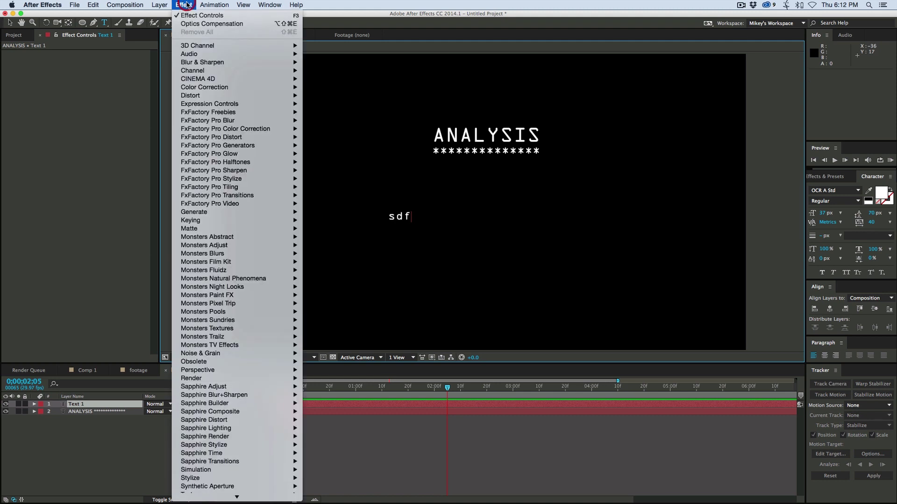
scroll(205, 292, "down", 5)
mouse_move(203, 459)
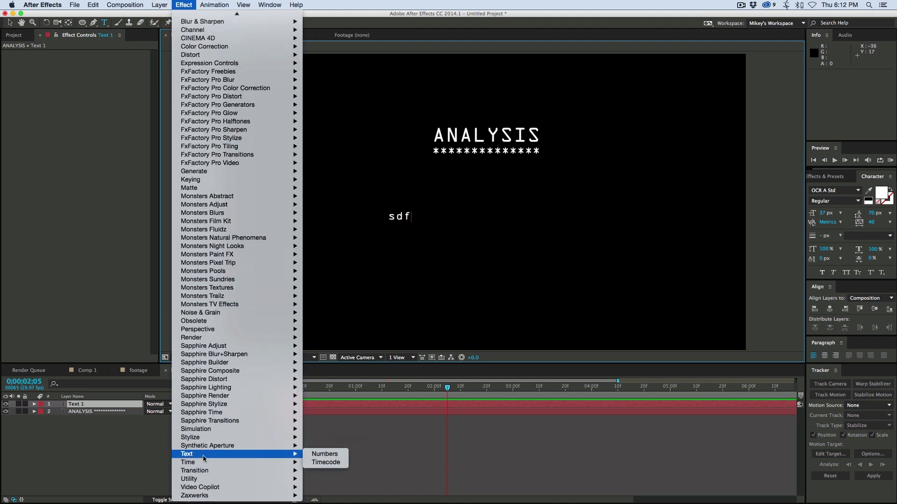
left_click(327, 454)
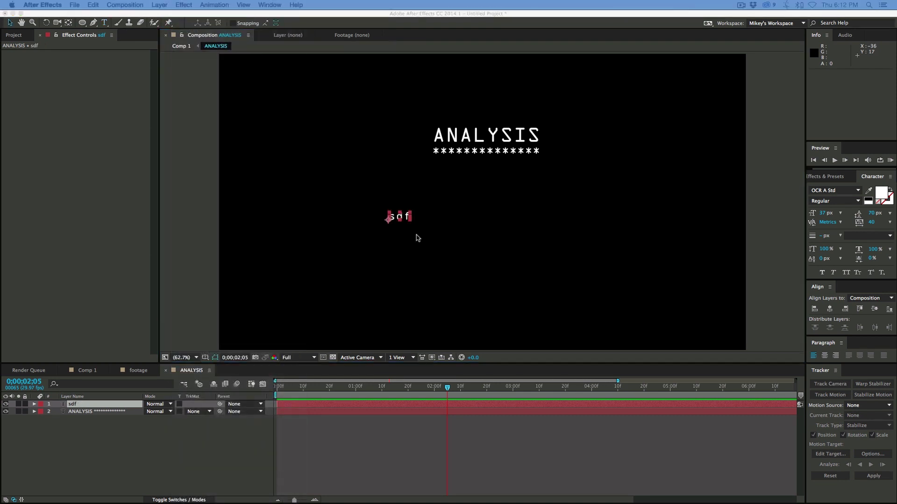
left_click_drag(240, 142, 326, 138)
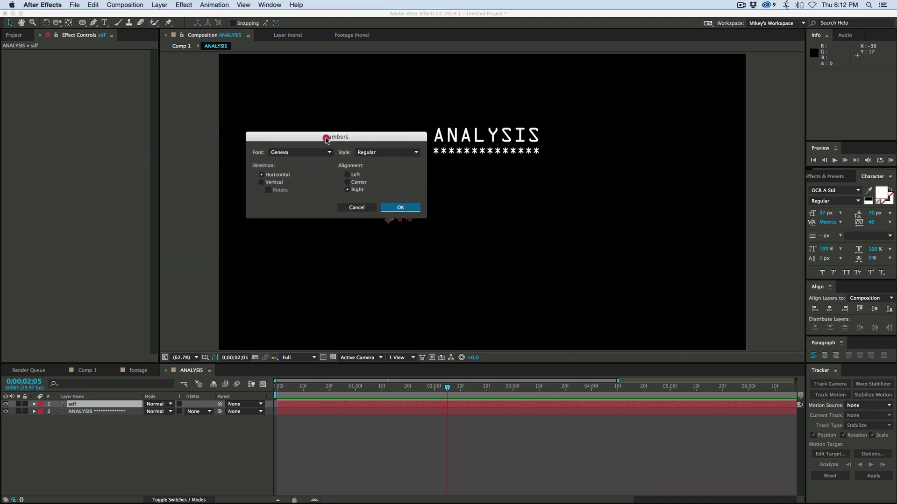
left_click(302, 152)
type("OCR A Std")
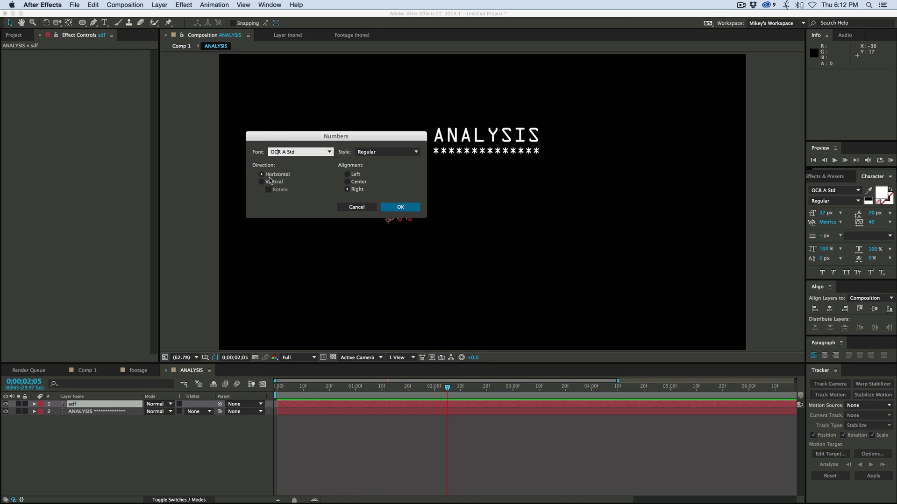
left_click(347, 175)
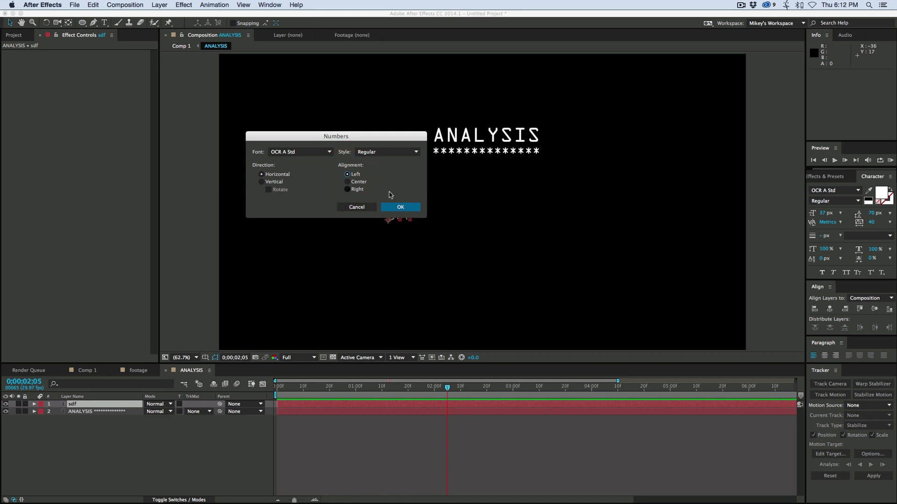
left_click(401, 209)
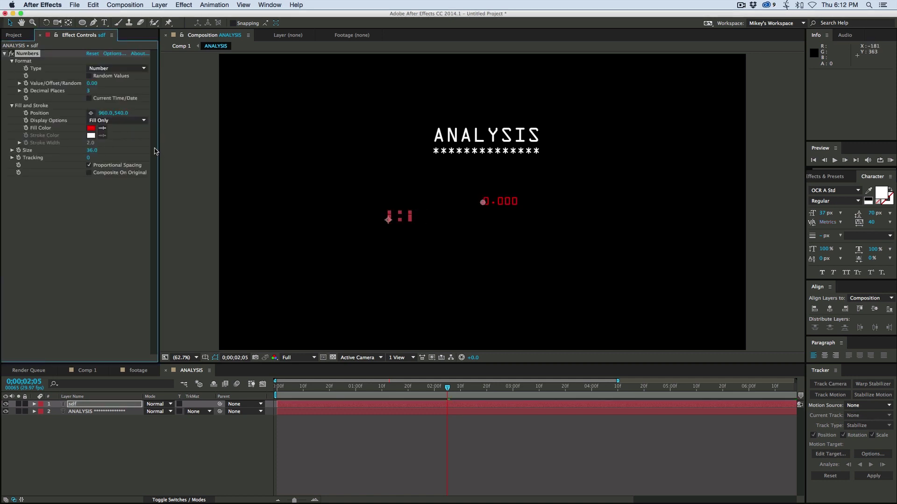
Set the Numbers effect's fill color to white (FFFFFF) and its decimal places to 0.
left_click(91, 128)
left_click_drag(130, 184, 70, 128)
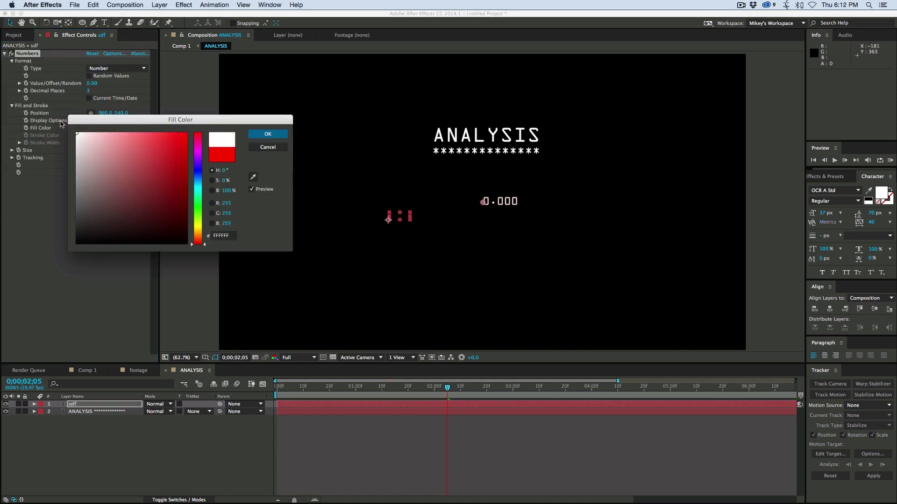
left_click(270, 136)
left_click(88, 95)
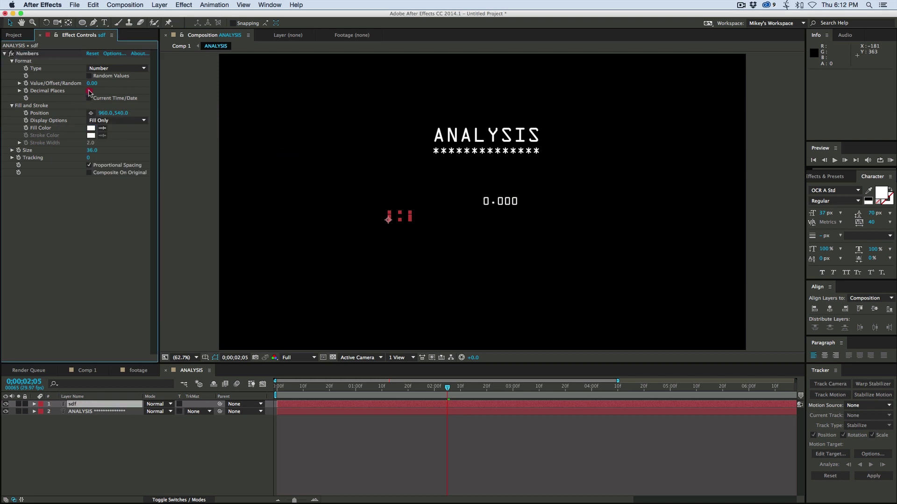
left_click_drag(89, 91, 6, 87)
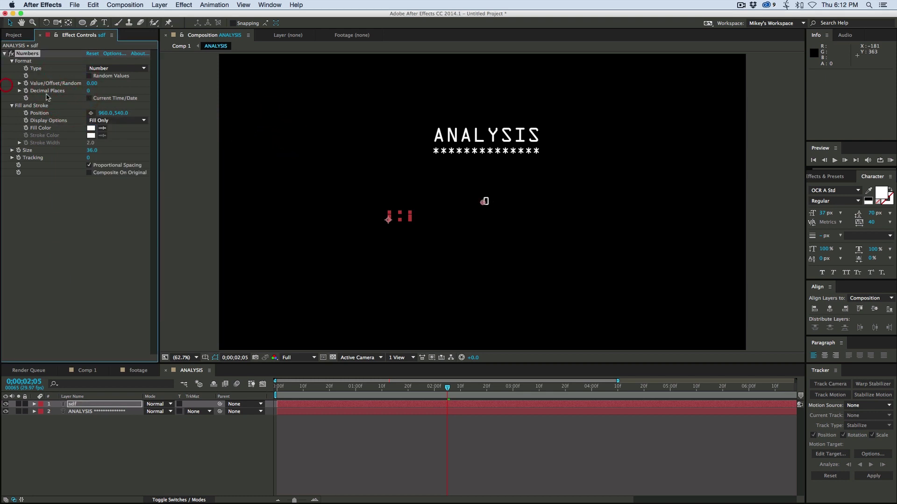
Set the Numbers effect's Value/Offset/Random Max to 2000, undoing any stray change to it.
left_click(93, 84)
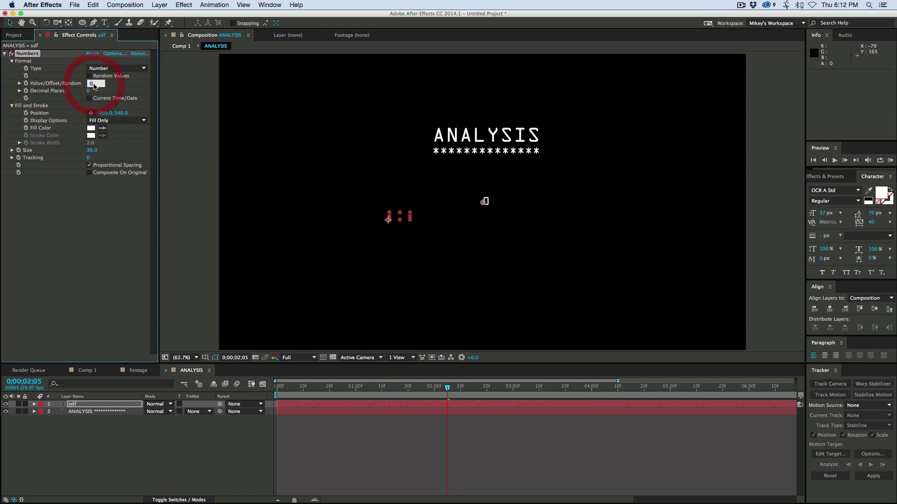
type("2000")
key("Return")
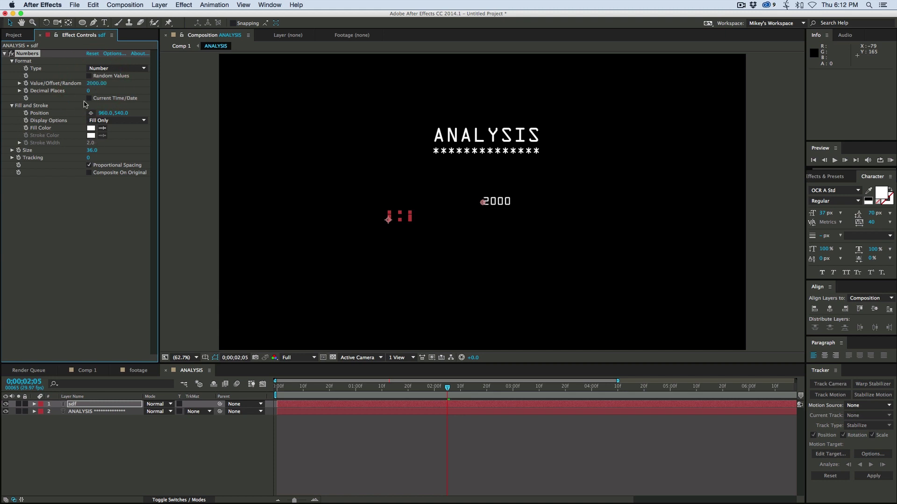
left_click_drag(96, 87, 105, 89)
key("super+z")
Add the expression wiggle(15,2000) to the Numbers value and preview the changing digits.
left_click(26, 83, "alt")
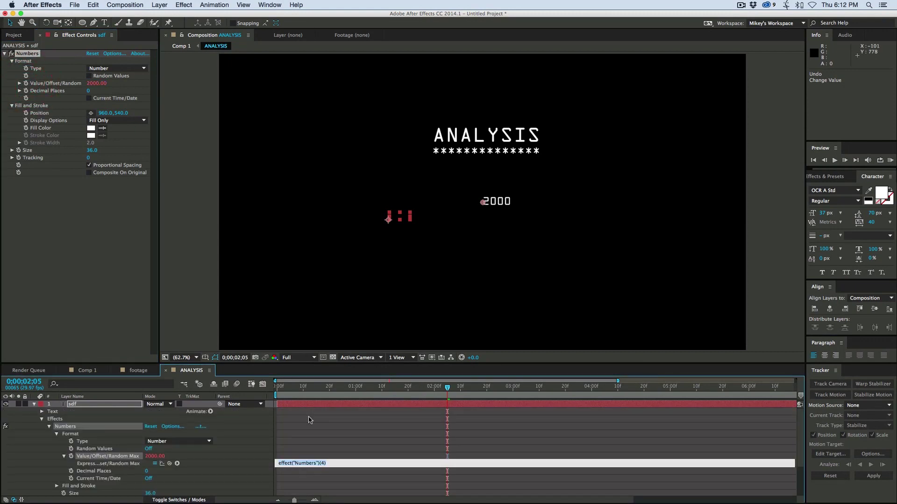
type("wig")
type(")")
left_click(346, 423)
key("space")
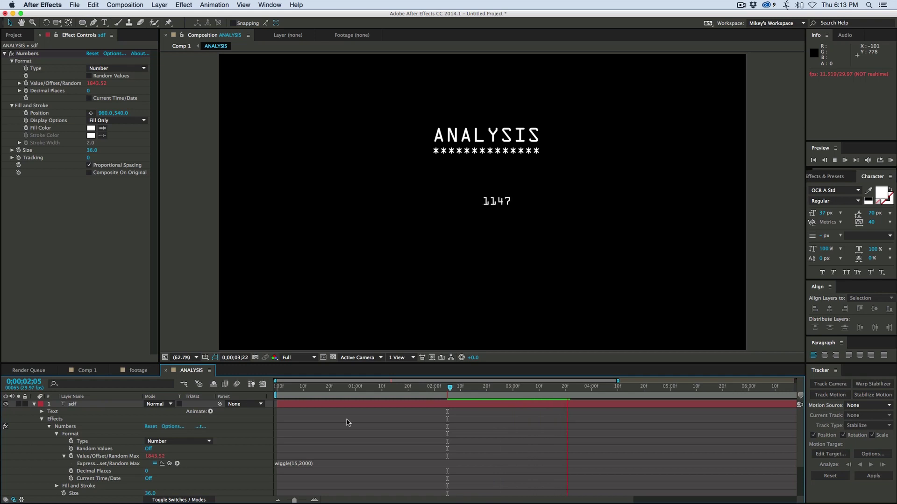
key("space")
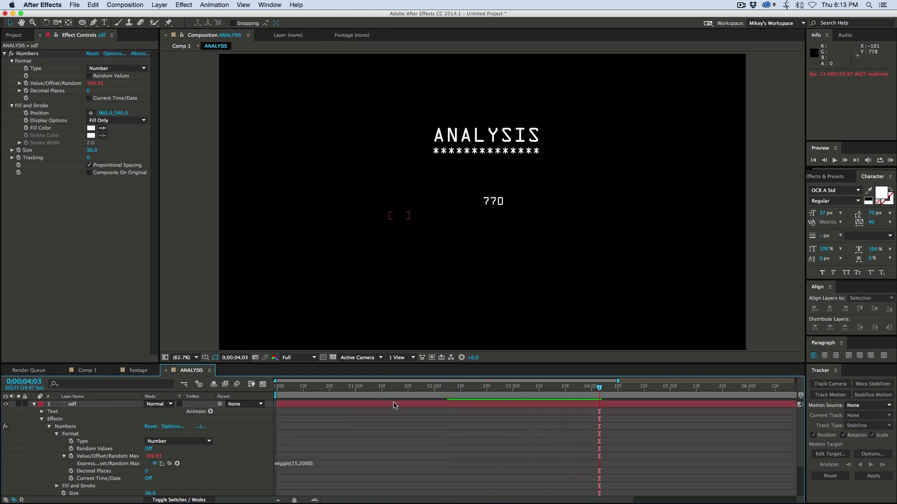
Move the sdf layer to about 954, 571, near the generated number.
left_click(464, 197)
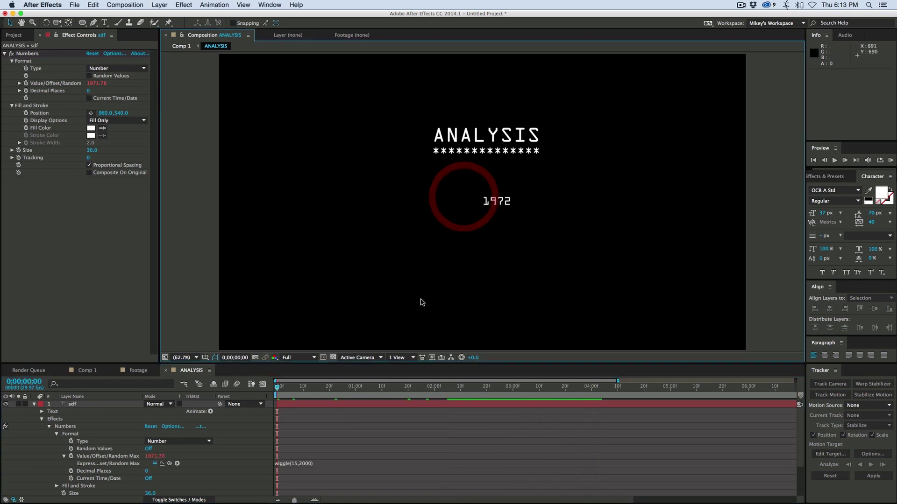
left_click(90, 405)
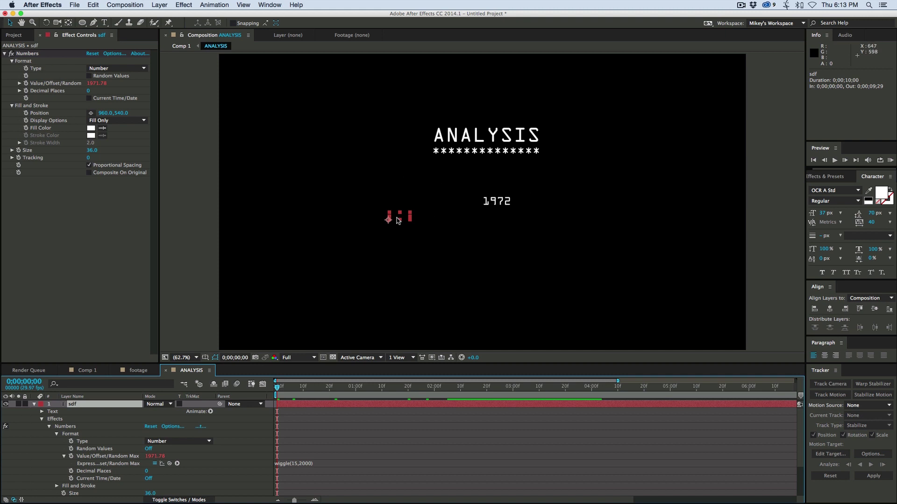
left_click_drag(389, 219, 507, 242)
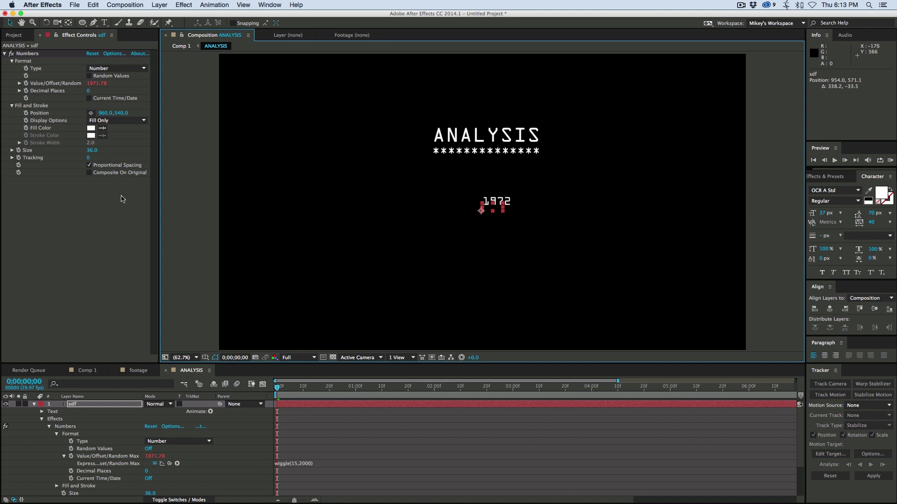
Add the expression effect("Numbers")(9)+transform.position to the Numbers effect's Position so it follows the layer's own position.
left_click_drag(156, 365, 158, 328)
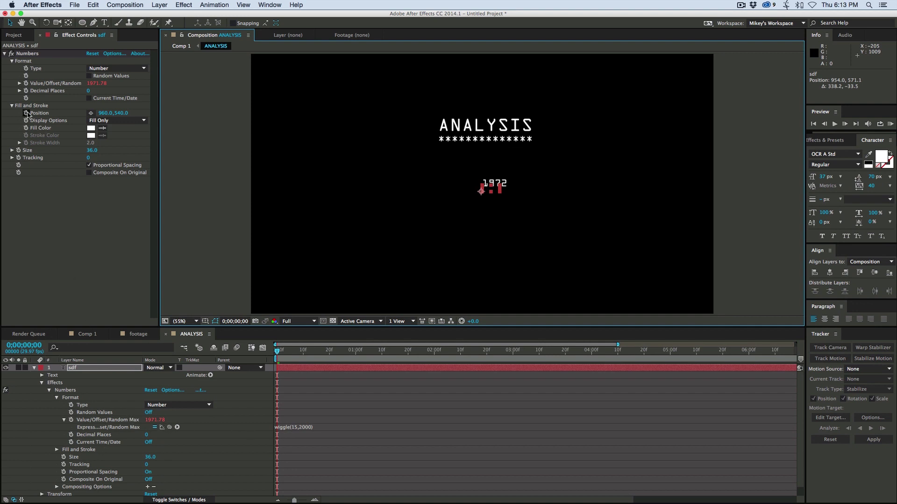
left_click(26, 113, "alt")
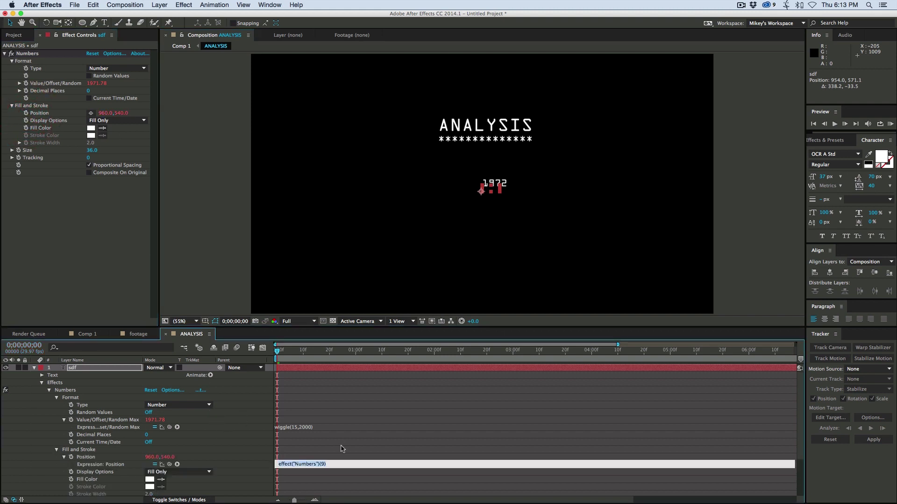
left_click(339, 465)
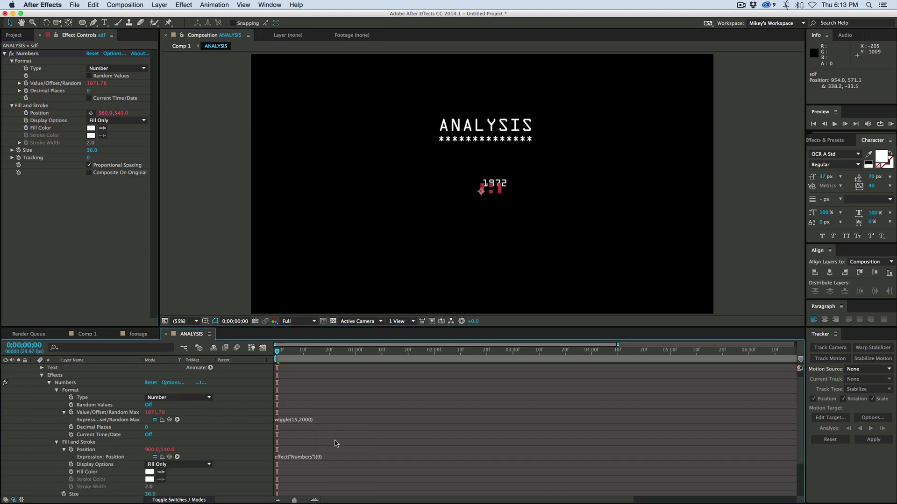
left_click(332, 458)
scroll(219, 455, "down", 5)
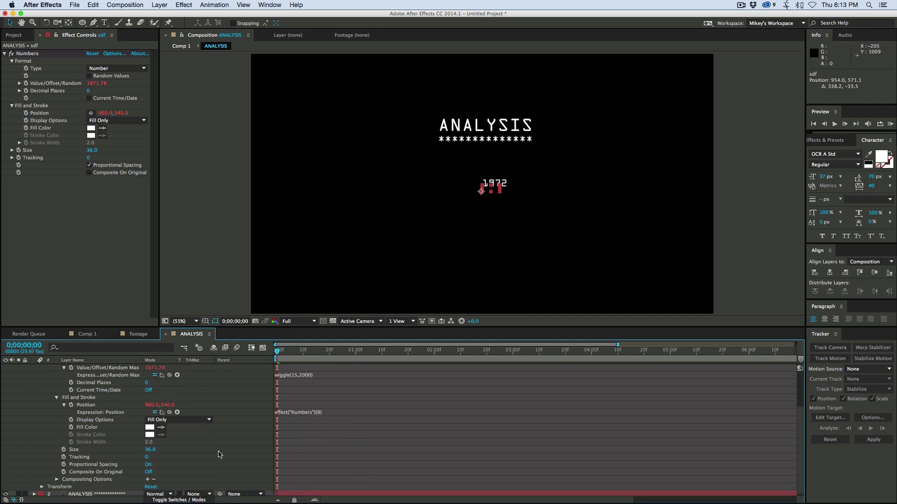
left_click(42, 485)
left_click(74, 470)
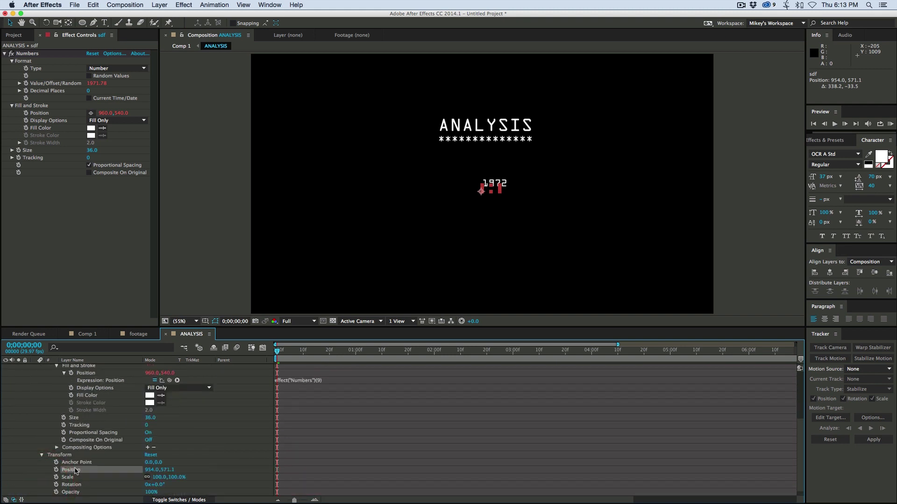
left_click(149, 473)
left_click(335, 380)
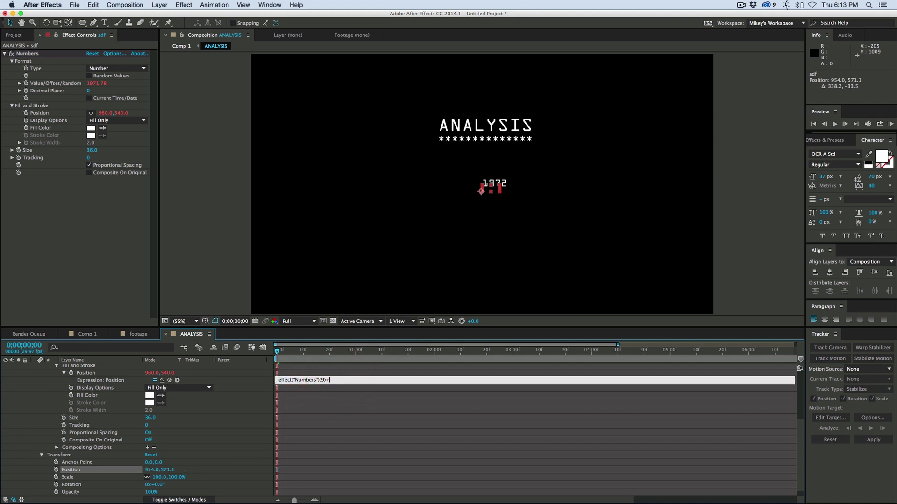
left_click_drag(169, 380, 73, 469)
left_click(345, 447)
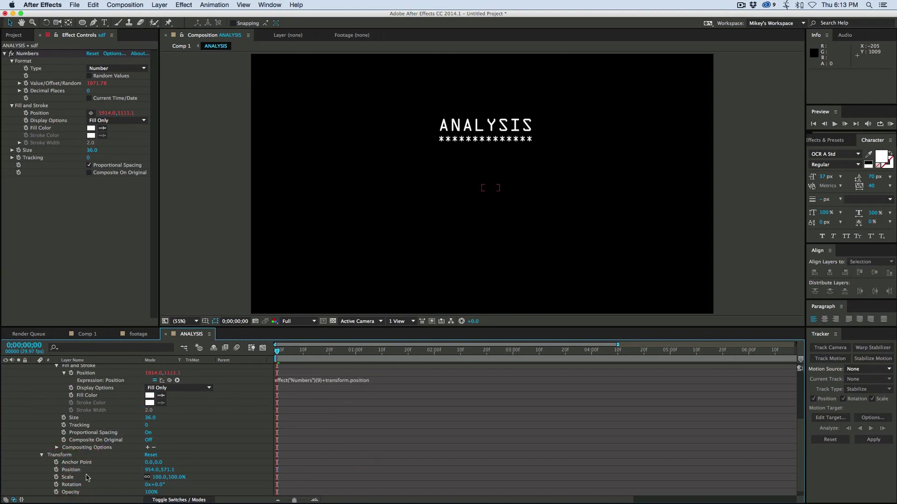
Set the sdf layer's transform Position to 0, 0.
left_click(152, 470)
type("0")
key("Tab")
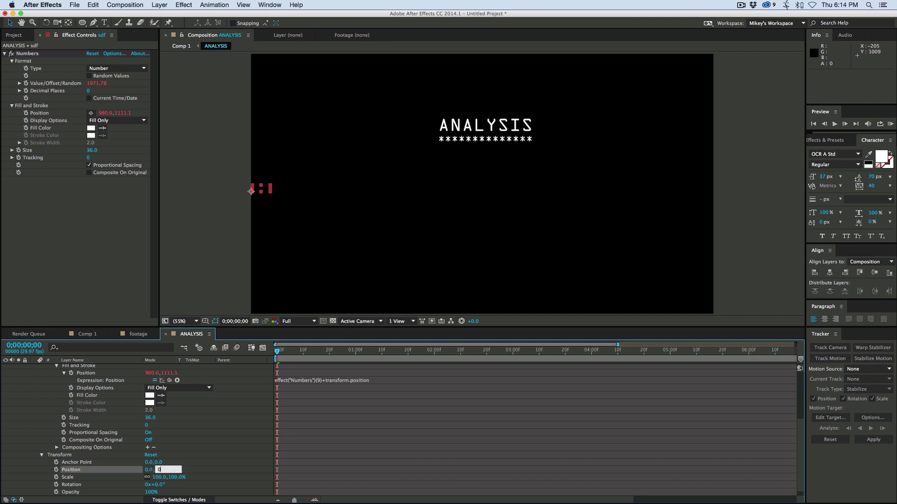
type("0")
key("Return")
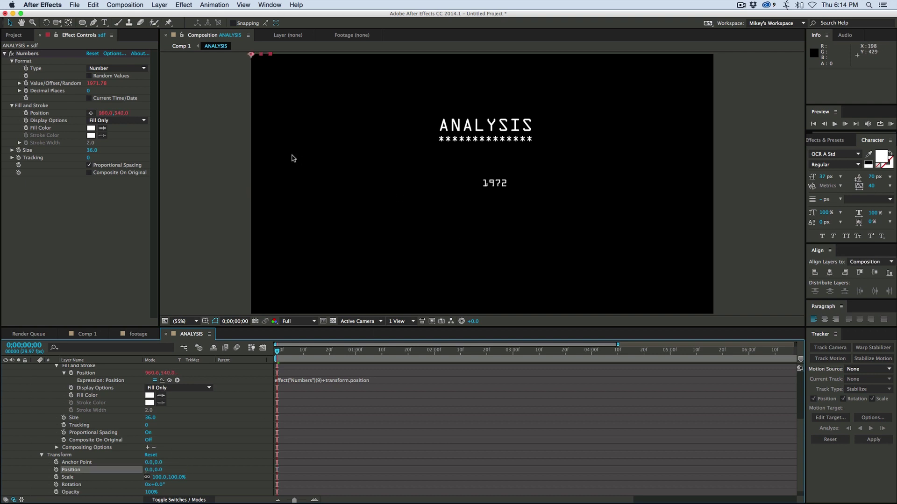
Place the number under the asterisk line with effect Position about 789, 459, and set its size to 54.
left_click(105, 113)
type("920")
key("Return")
left_click_drag(84, 116, 42, 112)
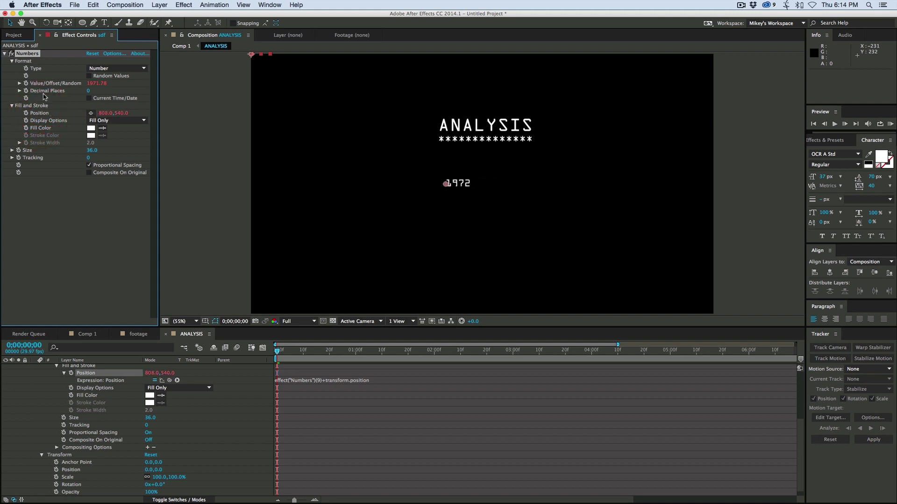
left_click_drag(106, 113, 85, 115)
left_click_drag(93, 152, 99, 150)
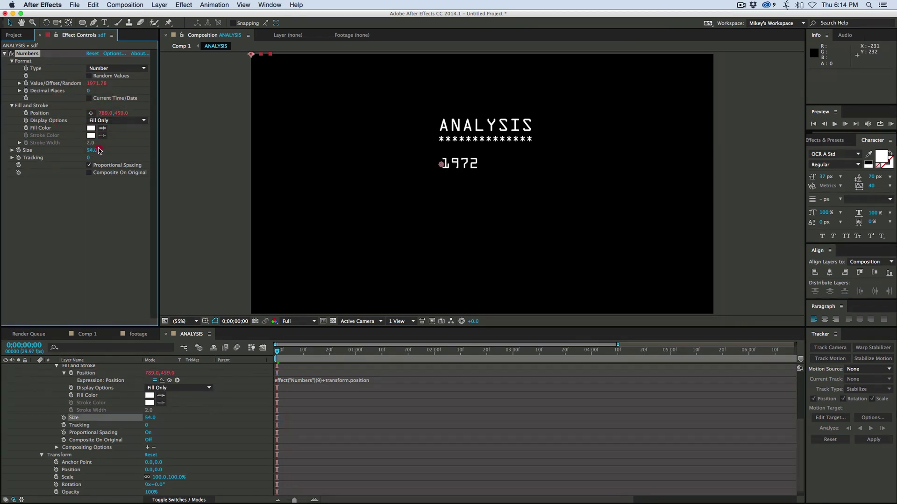
left_click(61, 180)
Duplicate the Numbers effect on the sdf layer and enable Composite On Original for the copy.
left_click(30, 54)
key("super+d")
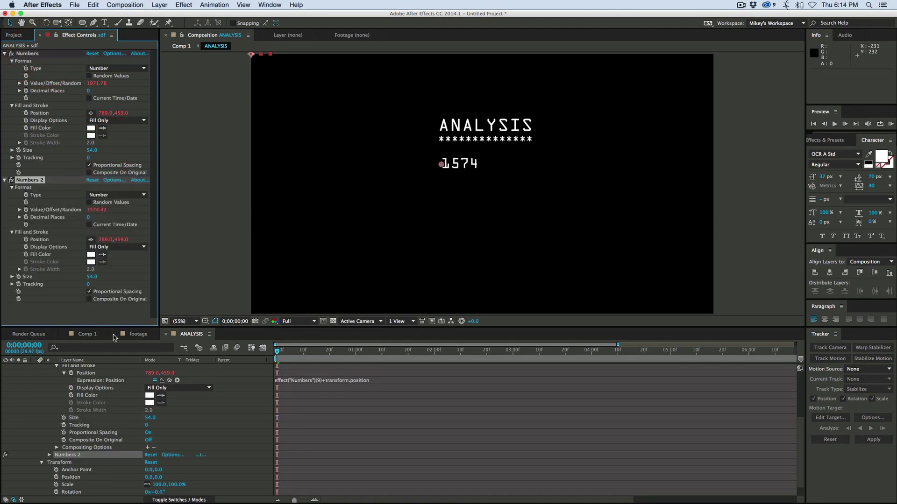
left_click(89, 299)
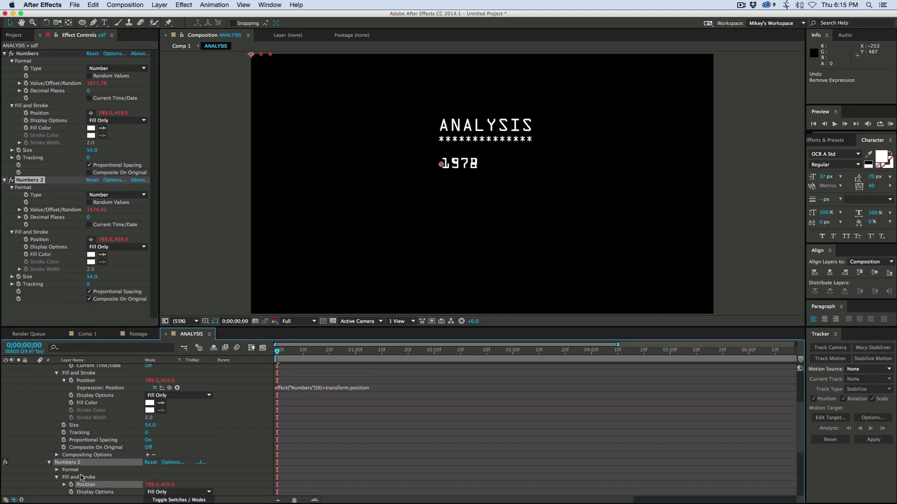
Change the Numbers 2 Position expression to effect("Numbers 2")(9)+transform.position.
left_click(70, 484, "alt")
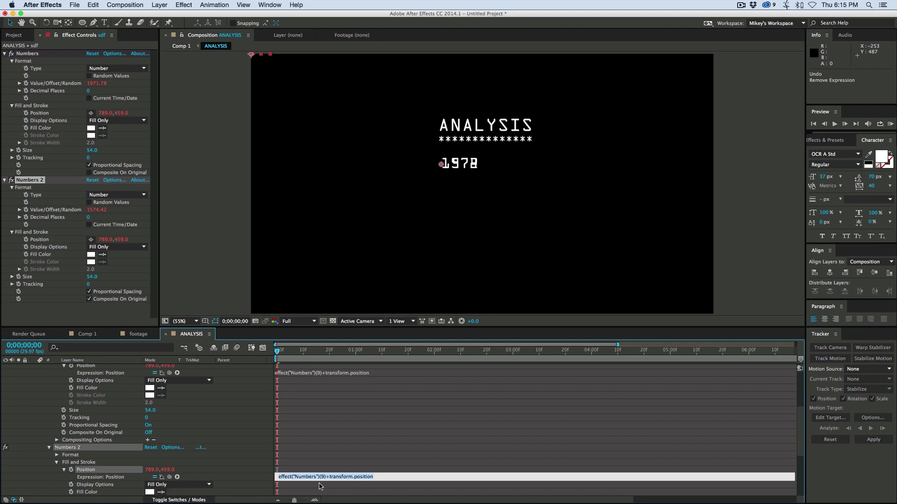
left_click(315, 477)
type("2")
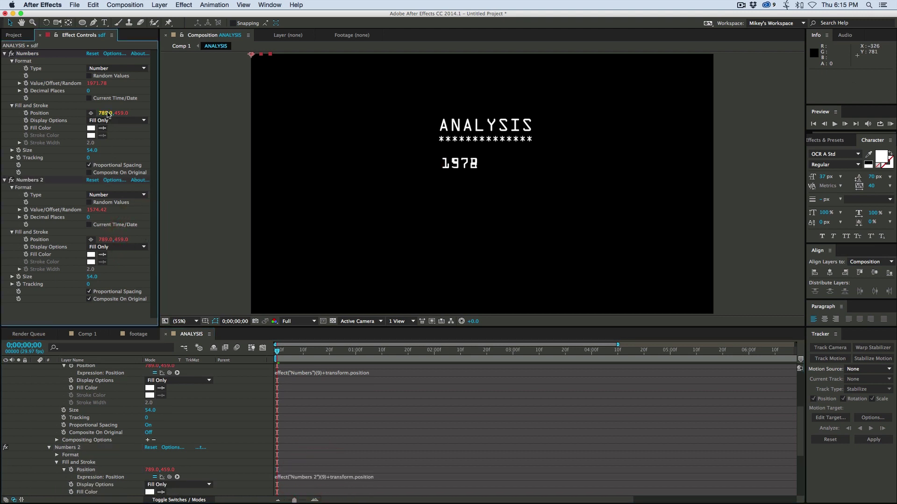
Move the first Numbers effect's readout beside the second at about 994, 459, and collapse both effects' settings.
left_click_drag(113, 113, 202, 118)
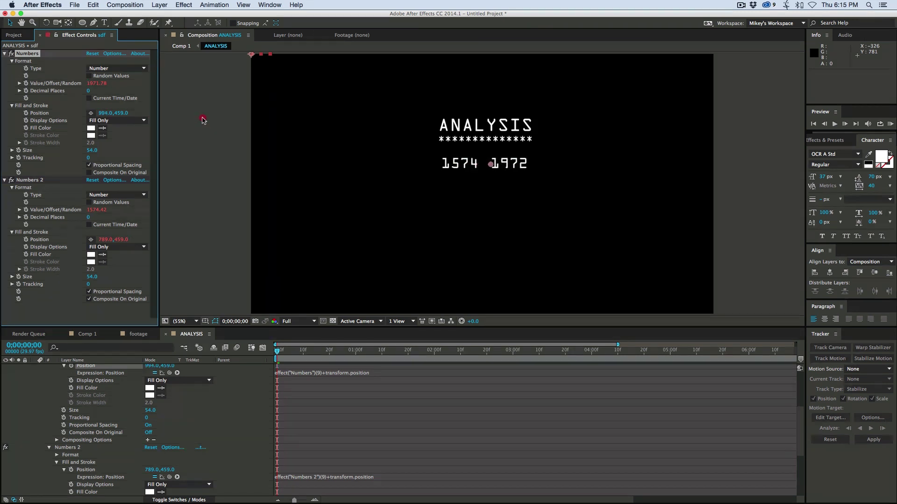
left_click(348, 397)
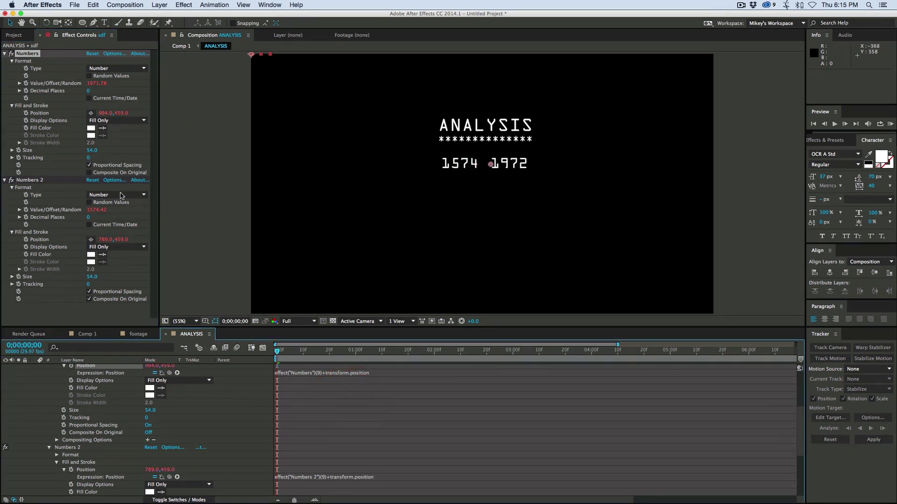
left_click(4, 54)
left_click(4, 61)
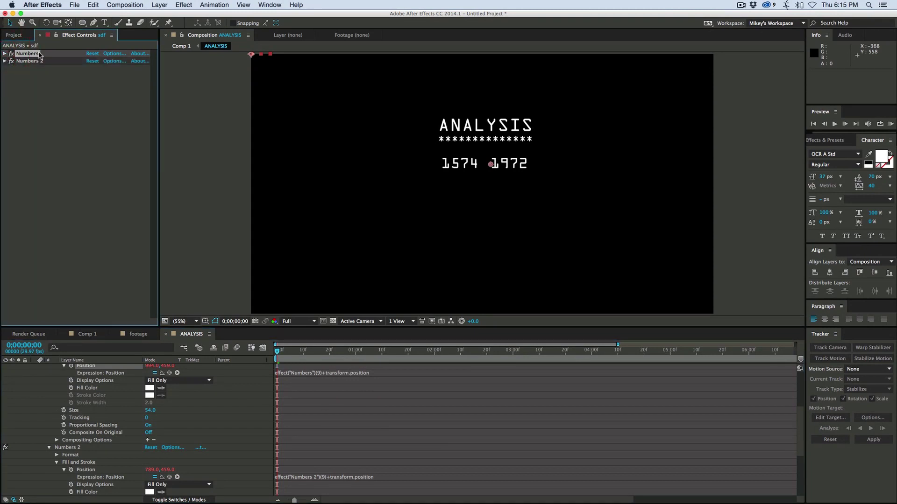
Collapse the sdf layer's properties, duplicate the layer, and place the copy about 429 px below the original.
scroll(329, 415, "up", 5)
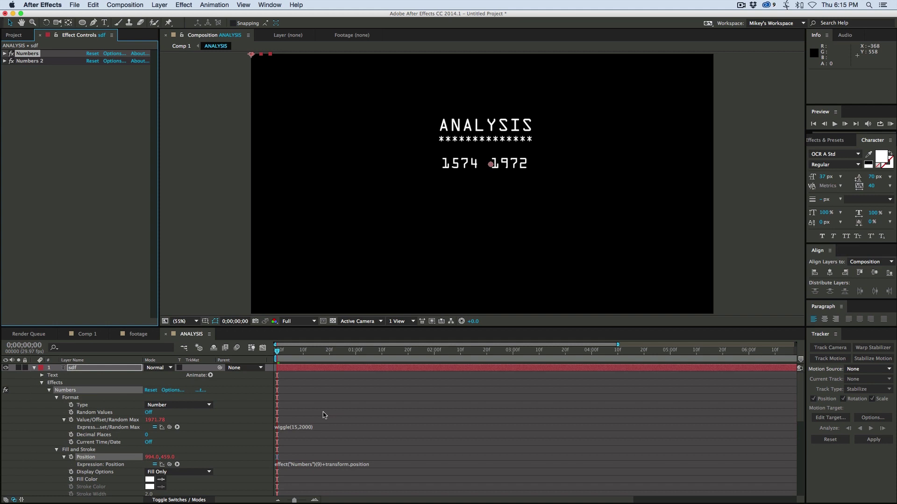
left_click(35, 368)
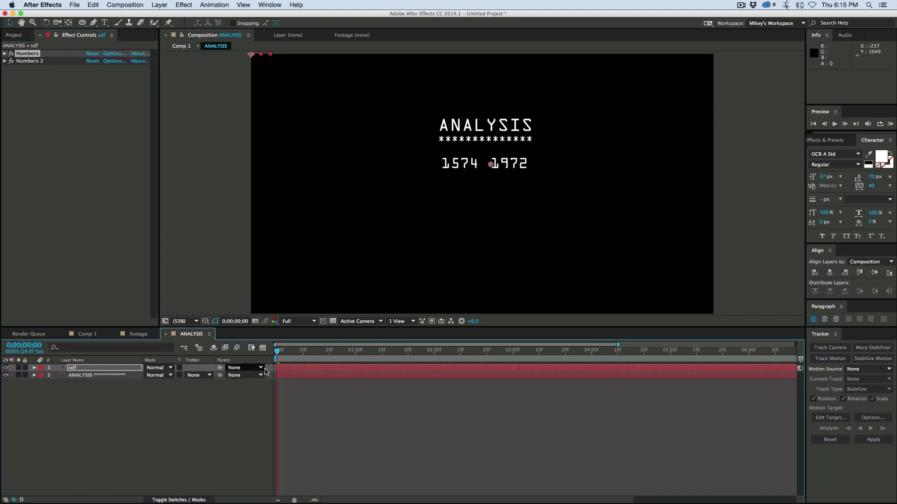
key("Return")
key("super+d")
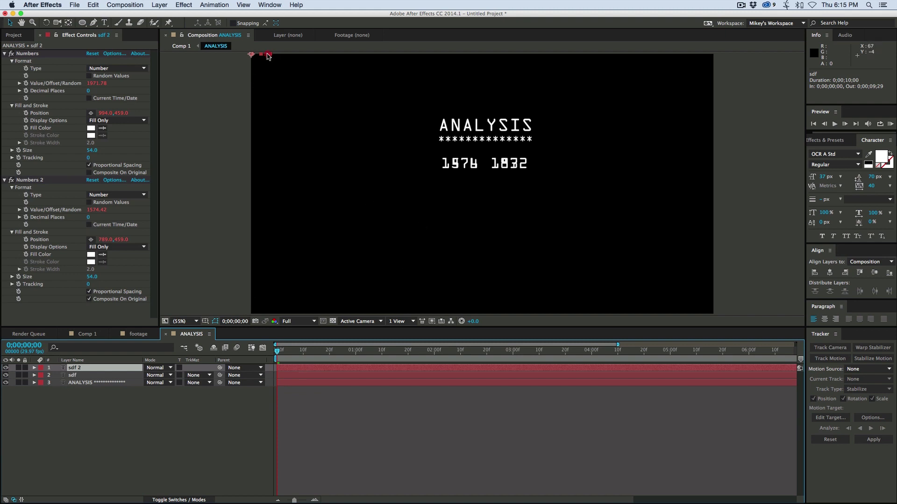
left_click_drag(268, 56, 265, 159)
Duplicate the lower number row until there are six sdf layers, and distribute all six evenly in the vertical direction.
key("super+d")
key("super+d")
key("super+d")
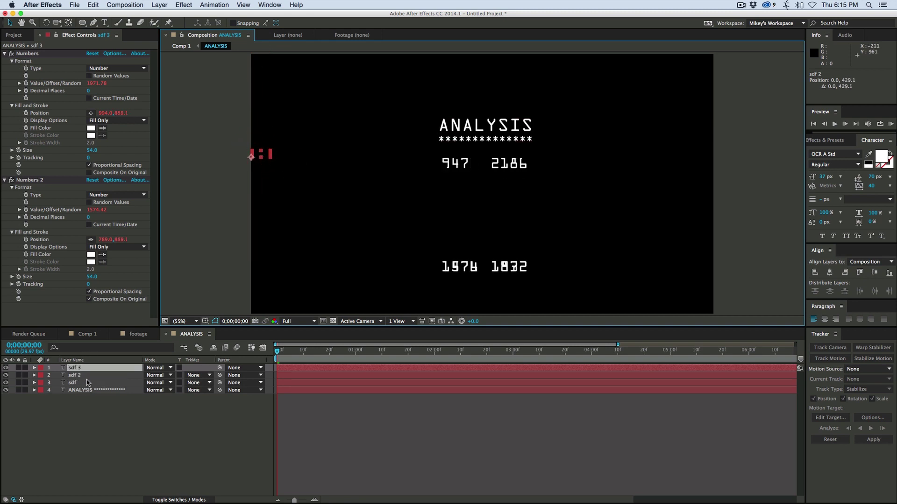
key("super+d")
left_click(80, 405, "shift")
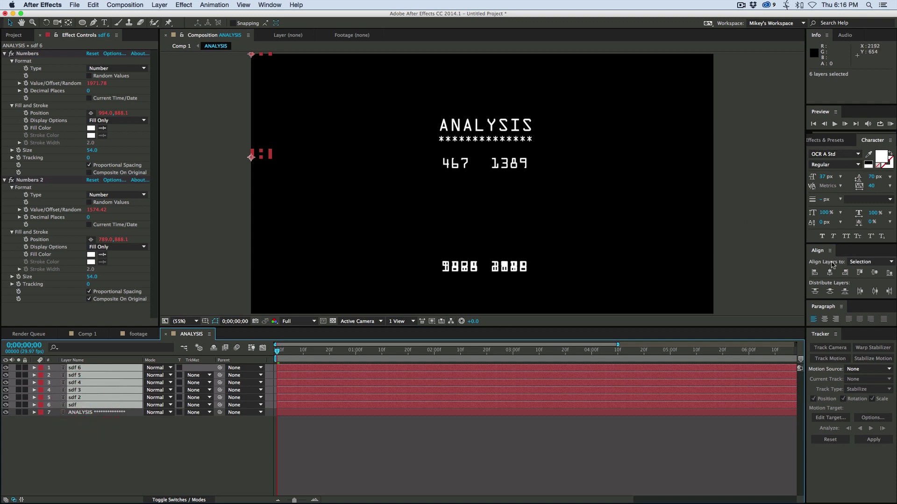
left_click(830, 292)
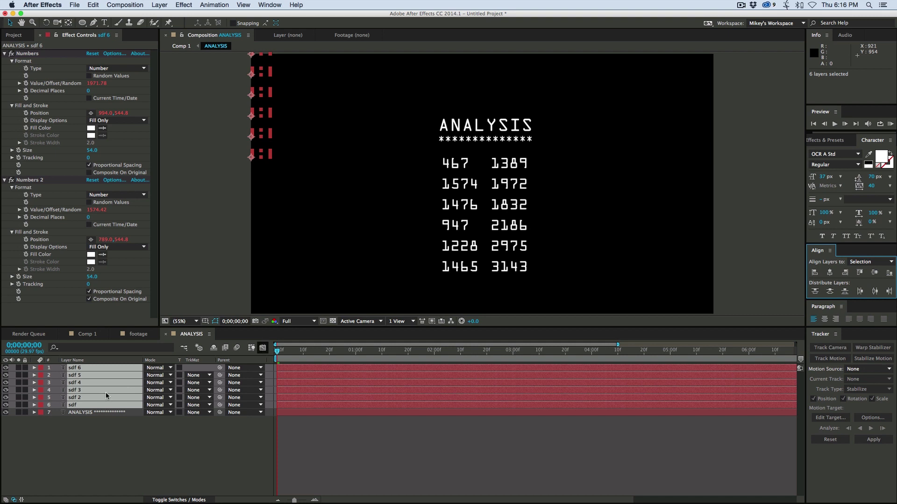
Preview the number animation in the ANALYSIS comp.
left_click(424, 457)
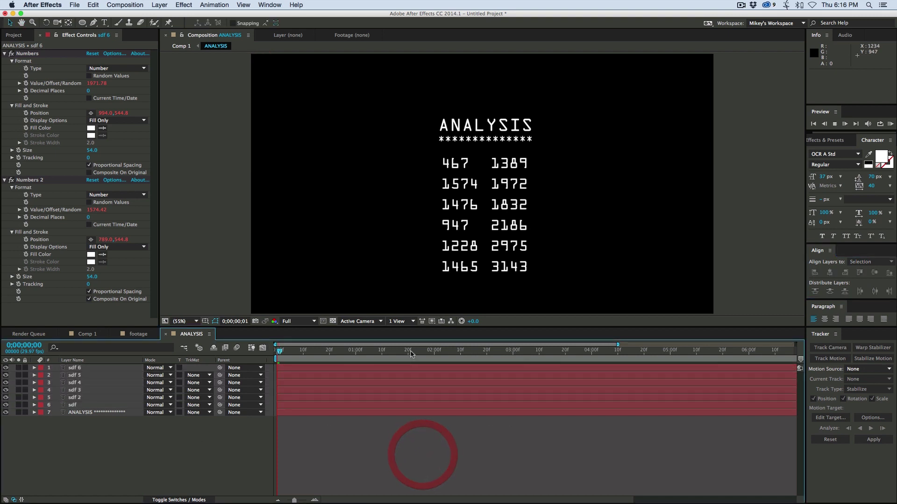
key("space")
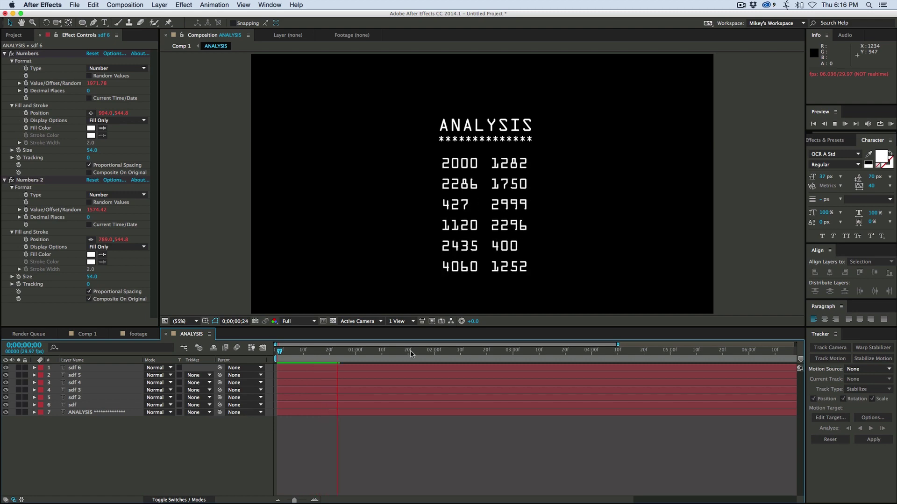
key("space")
Return to Comp 1, preview the readout over the footage, and move the ANALYSIS layer directly below Static Adjust.
left_click(86, 334)
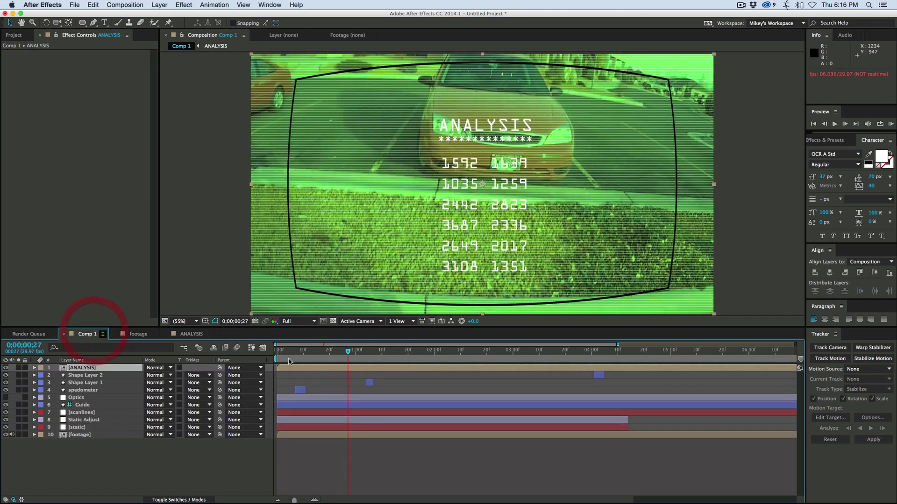
key("space")
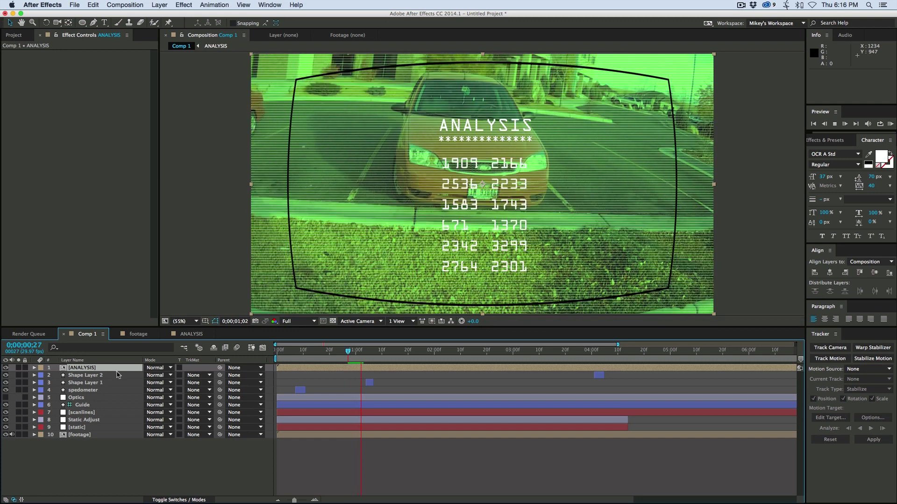
left_click_drag(91, 369, 99, 424)
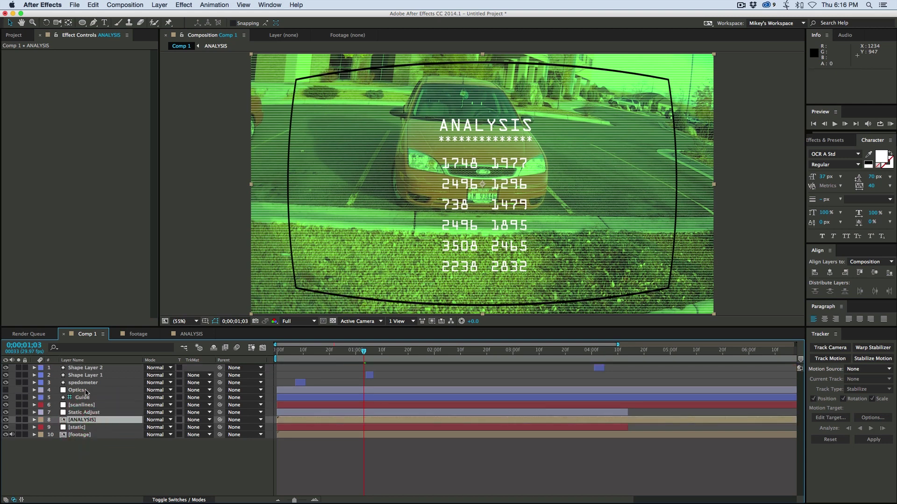
Turn on the Optics layer's visibility and move it to the top of the layer stack.
left_click(82, 390)
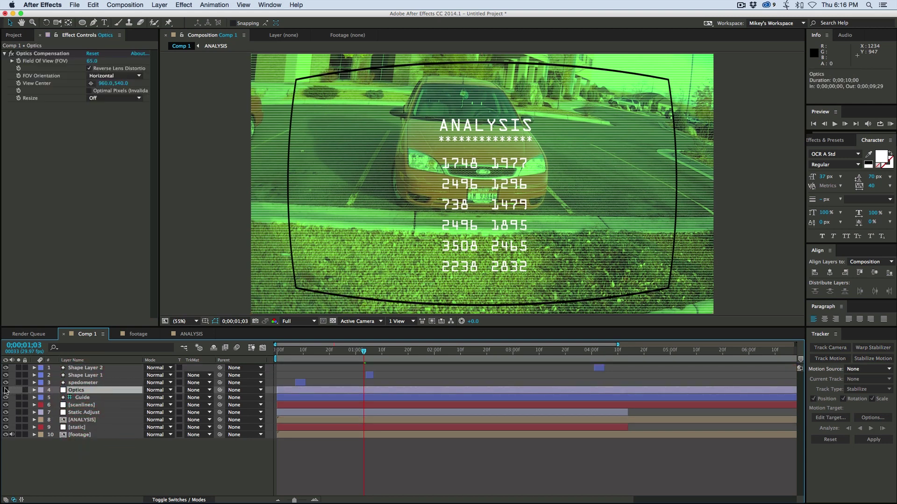
left_click(6, 390)
left_click_drag(86, 382, 79, 368)
left_click(338, 358)
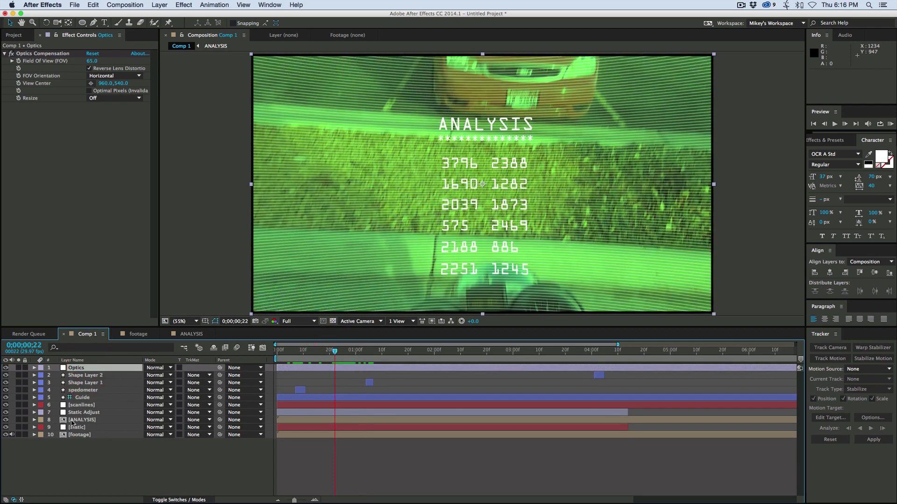
Move the ANALYSIS layer toward the left side of the frame at about 411, 473, and scale it to 72%.
left_click(85, 421)
left_click_drag(481, 171, 360, 151)
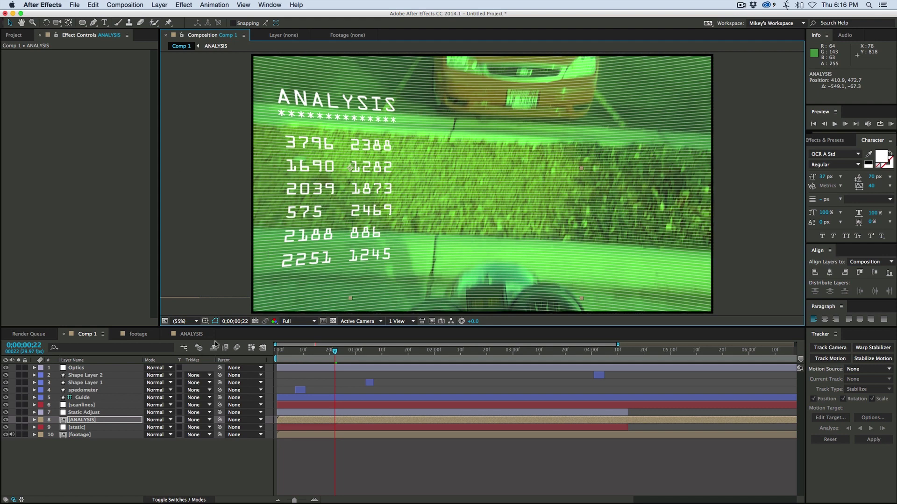
key("s")
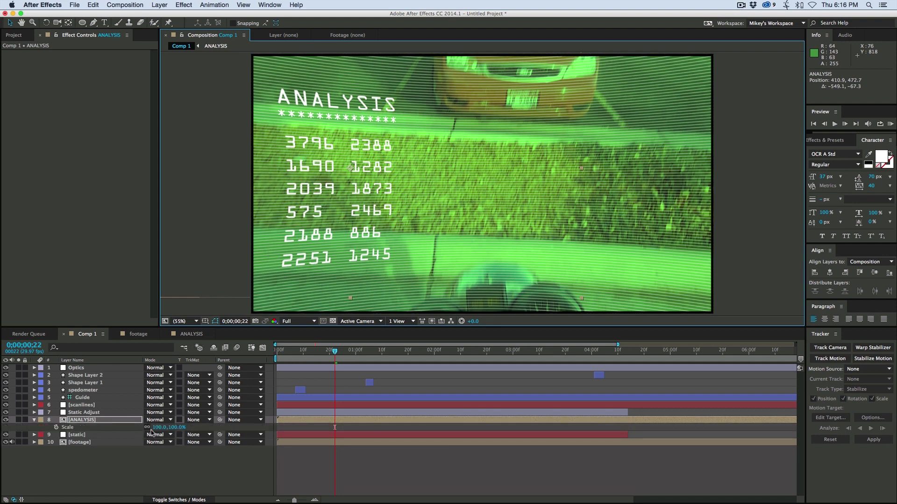
left_click_drag(158, 430, 139, 427)
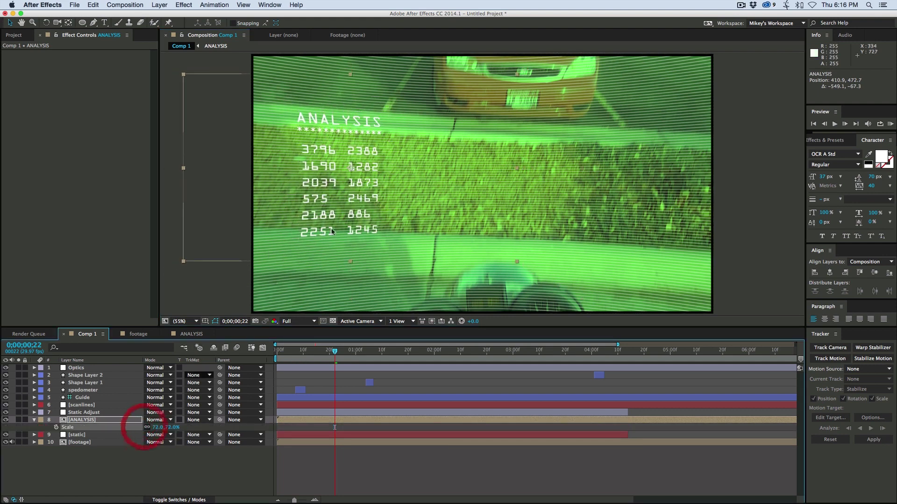
Preview Comp 1 from the start and through the static glitch to check the ANALYSIS readout.
key("space")
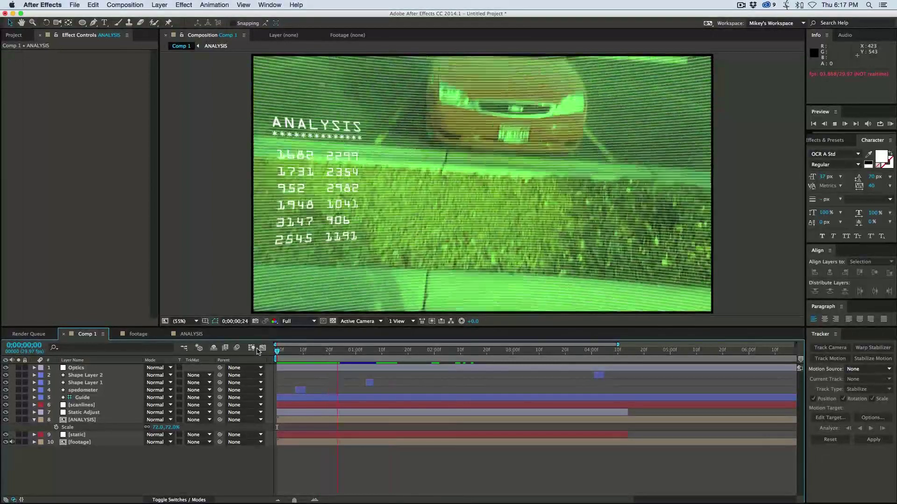
key("space")
left_click(312, 355)
key("space")
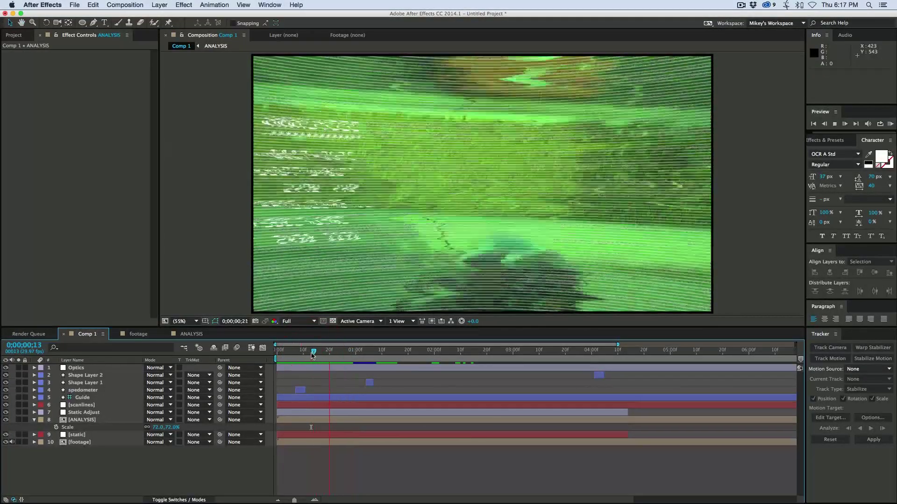
key("space")
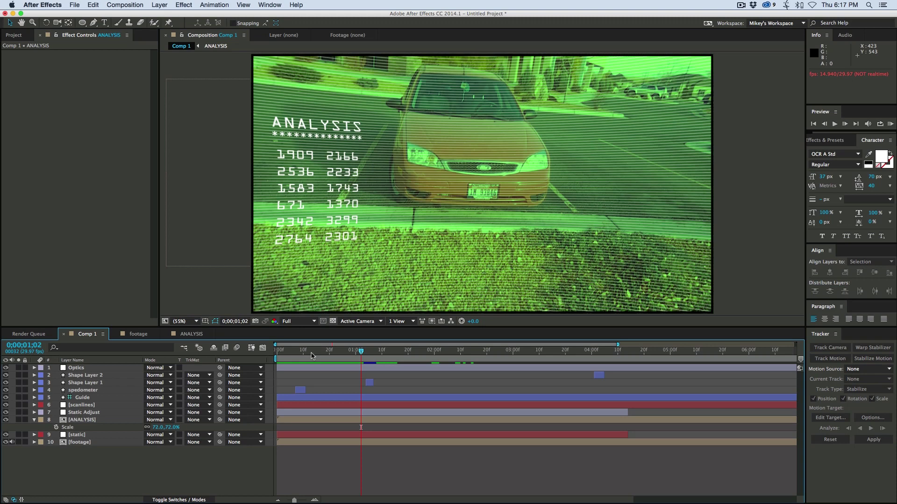
Reveal the footage layer's audio waveform and set the current time to 0;00;03;09, where the louder section begins.
left_click(397, 351)
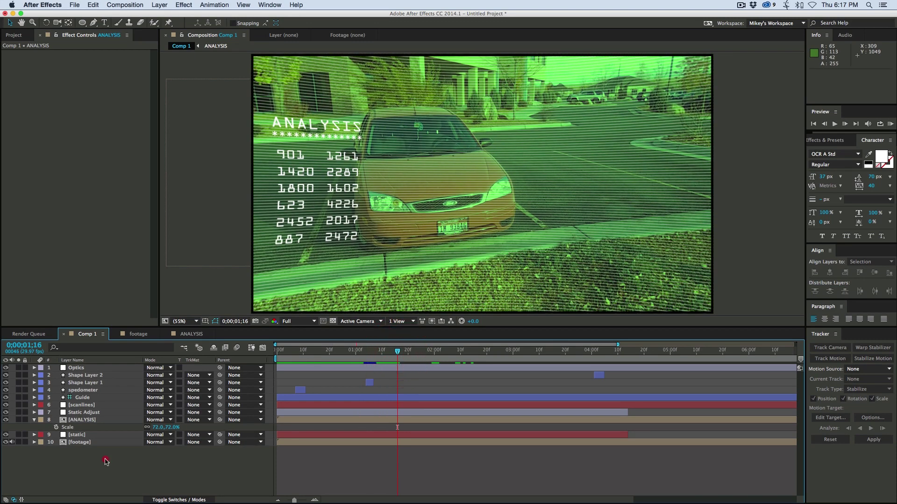
left_click(100, 442)
key("l")
key("l")
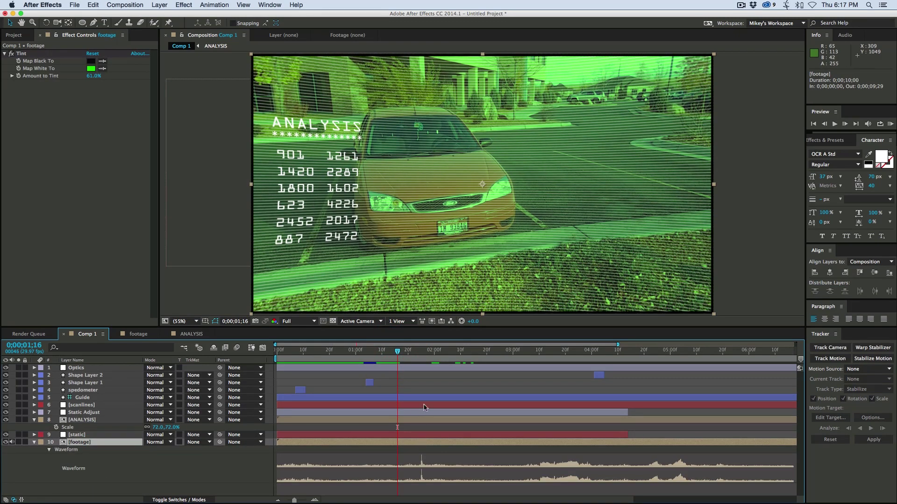
mouse_move(516, 357)
left_mouse_down()
mouse_move(541, 360)
mouse_move(534, 361)
left_mouse_up()
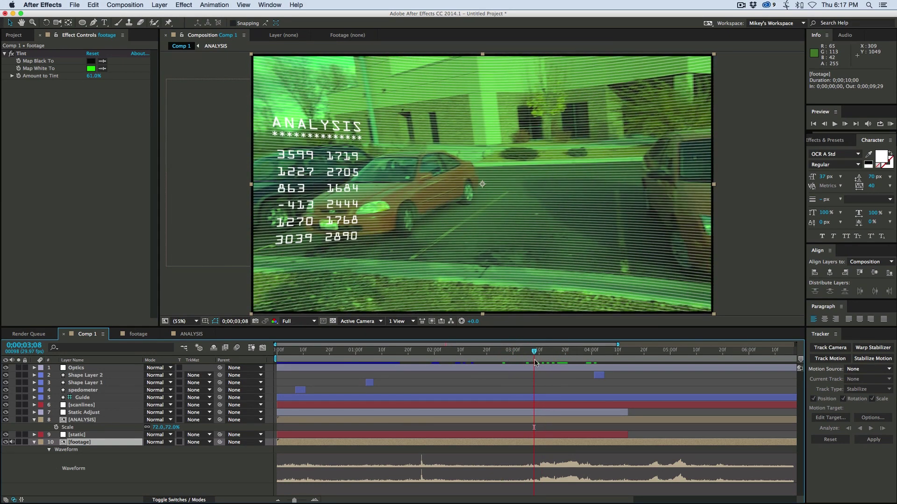
key("space")
left_click_drag(536, 355, 537, 355)
Create a new solid named Voice above the footage layer.
left_click(160, 5)
mouse_move(159, 14)
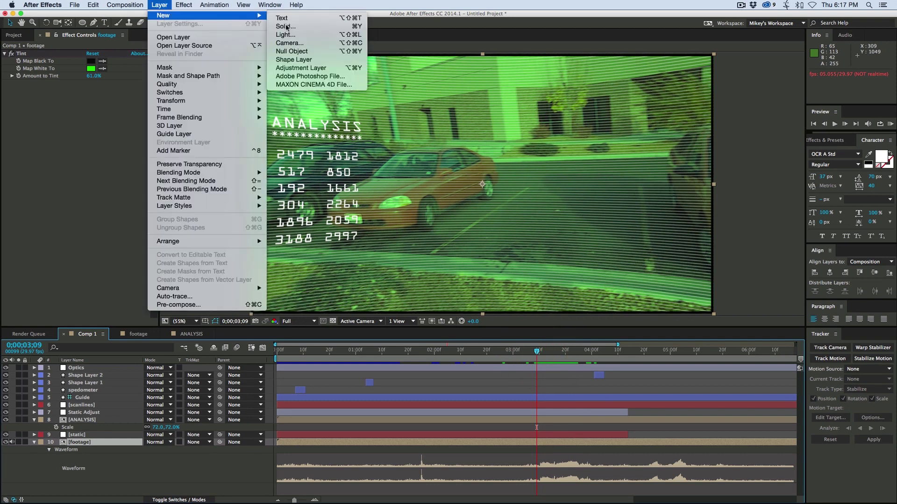
left_click(299, 27)
type("Voice")
key("Return")
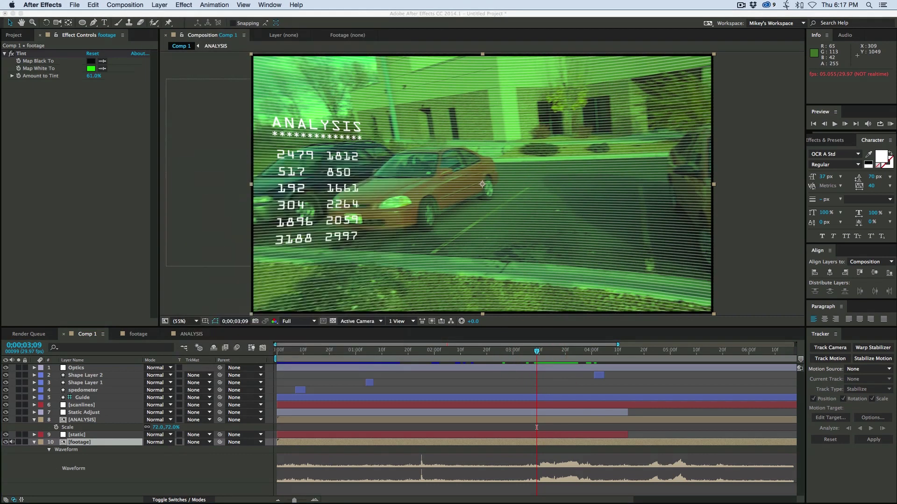
Apply Audio Spectrum to the Voice solid, use the footage layer as its Audio Layer, and preview it.
left_click(183, 5)
mouse_move(209, 213)
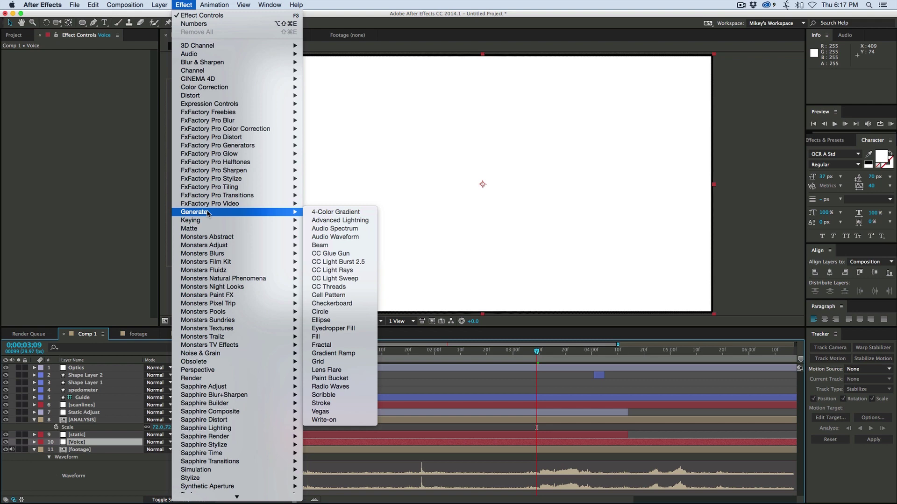
left_click(337, 229)
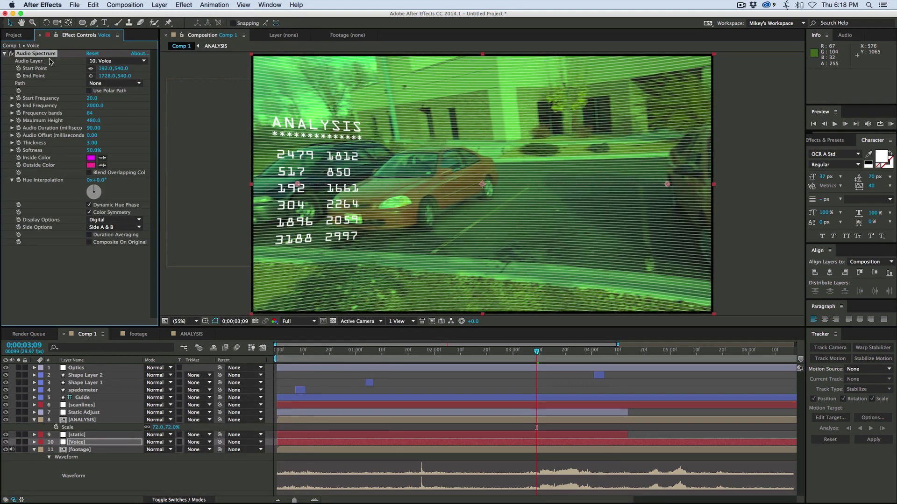
left_click(107, 62)
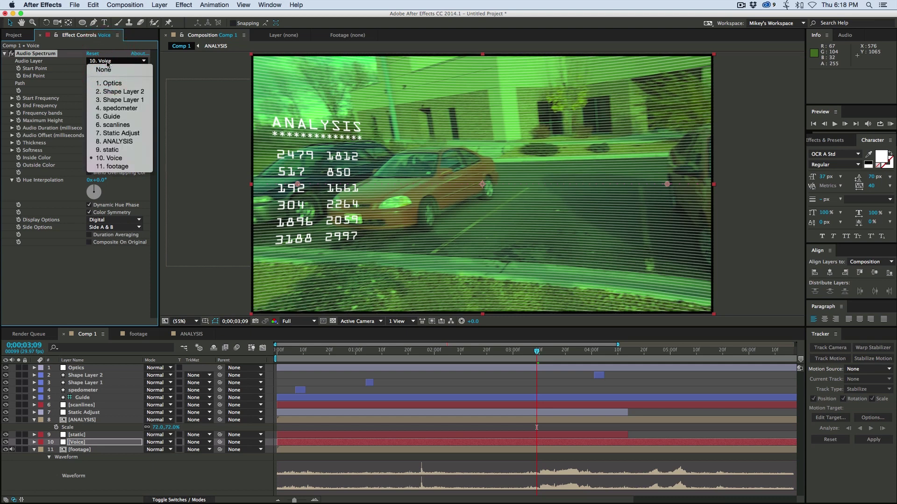
left_click(109, 166)
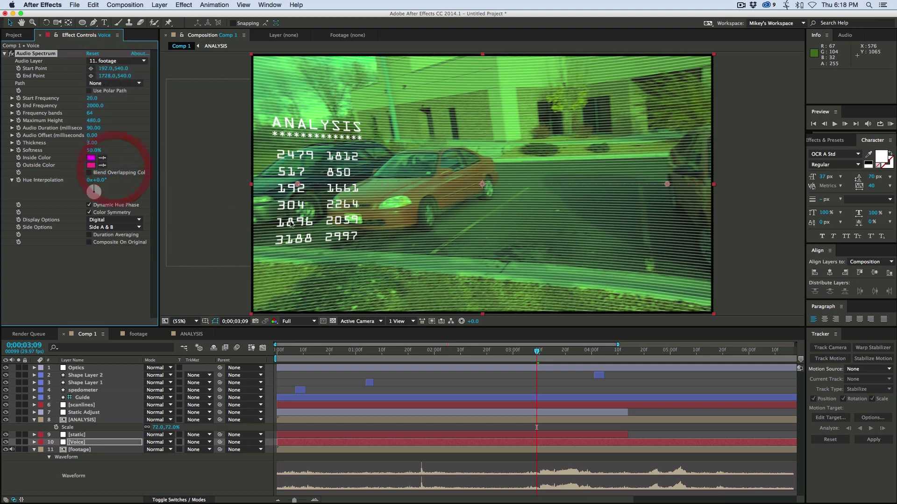
key("space")
key("space")
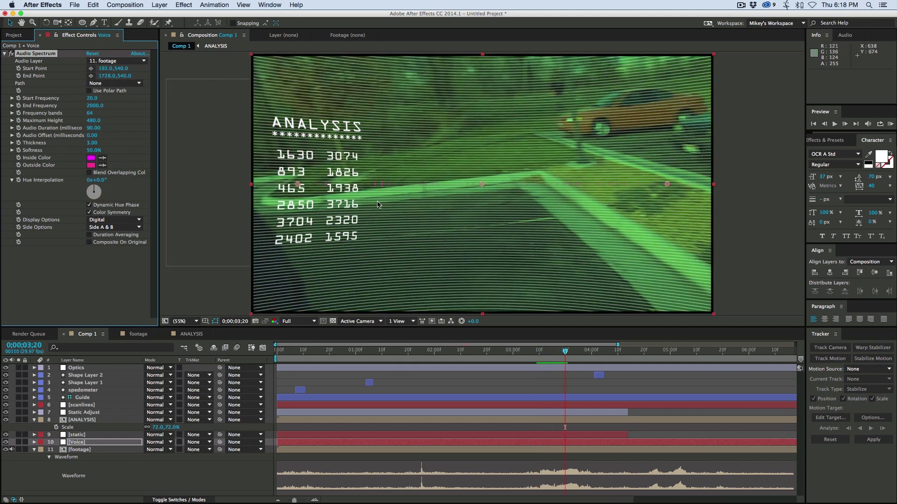
Set both the Inside Color and the Outside Color of the Audio Spectrum to white.
left_click(90, 158)
left_click_drag(141, 179, 12, 100)
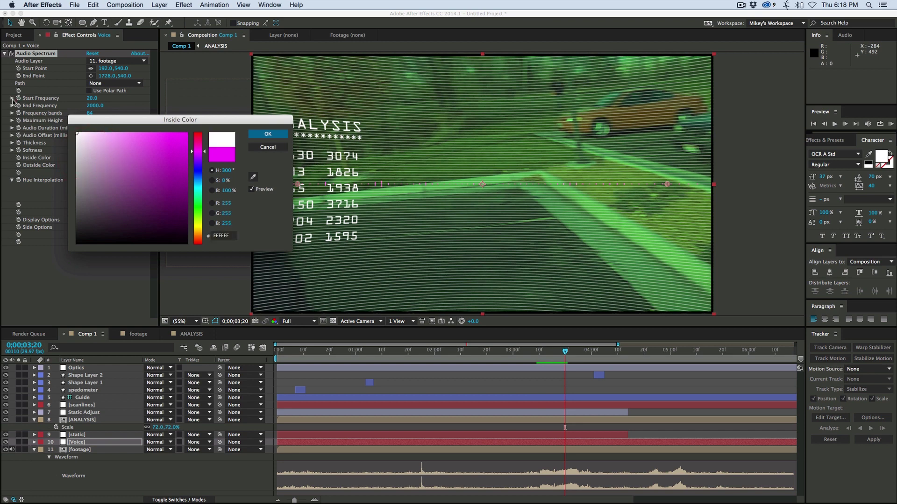
left_click(267, 134)
left_click(91, 166)
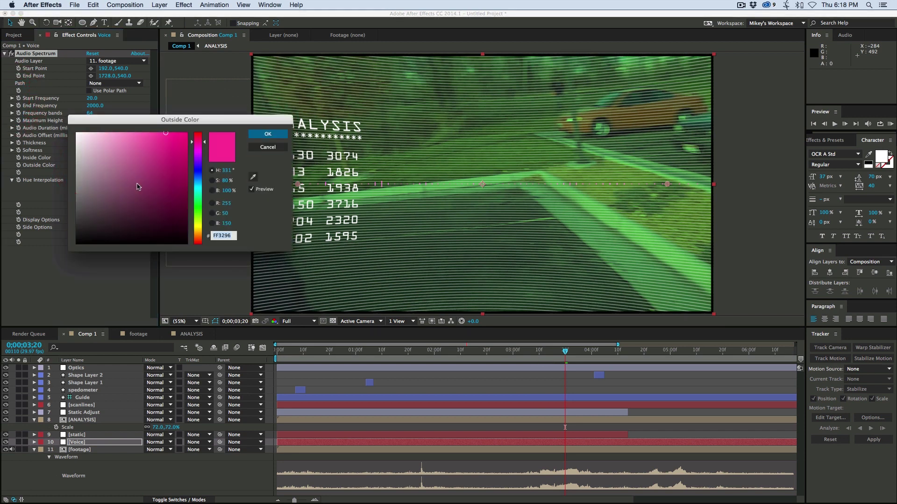
left_click_drag(137, 183, 55, 119)
left_click(270, 133)
left_click(269, 134)
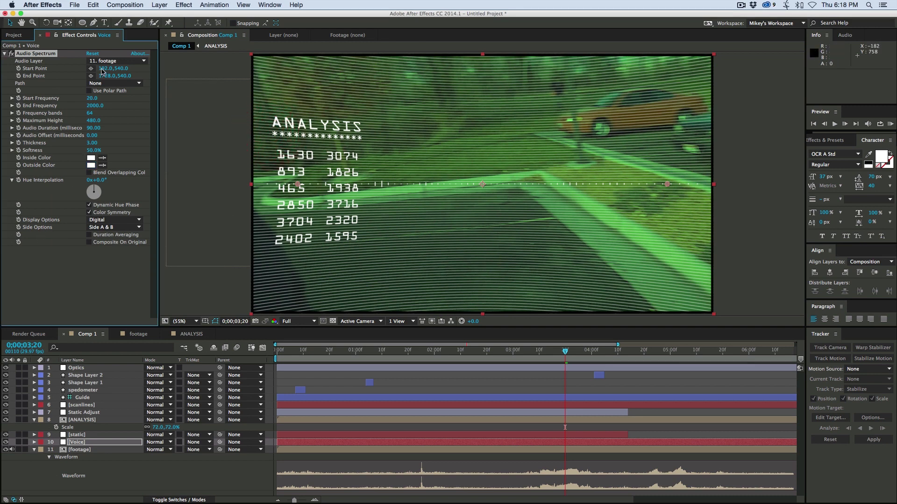
Shorten the spectrum around the frame's centre, with its Start Point at about 876.5, 540 and End Point at about 1152.8, 540.
left_click_drag(325, 108, 328, 108)
left_click_drag(398, 184, 462, 184)
left_click_drag(660, 184, 530, 186)
Set the Audio Spectrum's Maximum Height to 5480, Softness to 0%, and Side Options to Side A.
left_click_drag(93, 121, 116, 122)
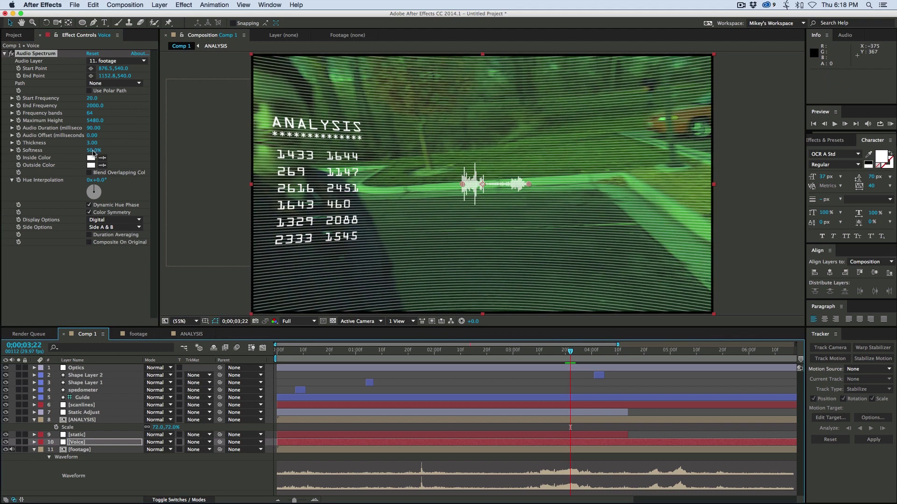
left_click_drag(93, 150, 65, 150)
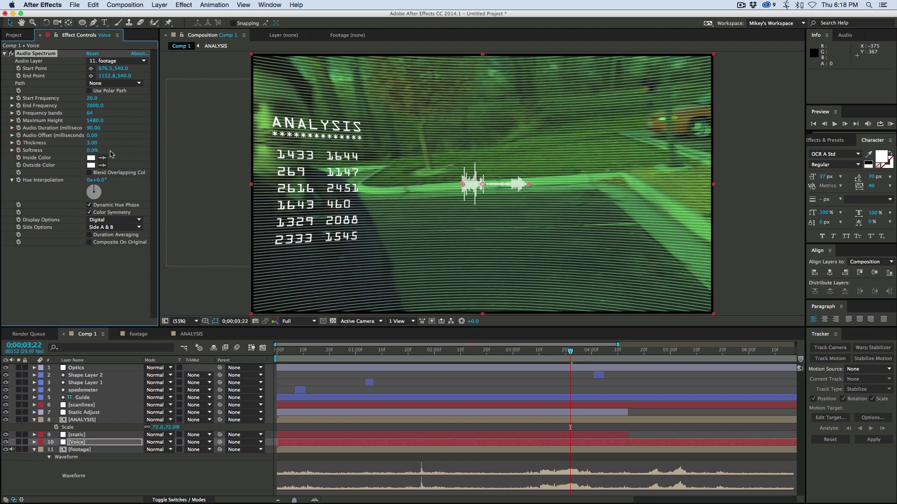
left_click(101, 229)
left_click(115, 236)
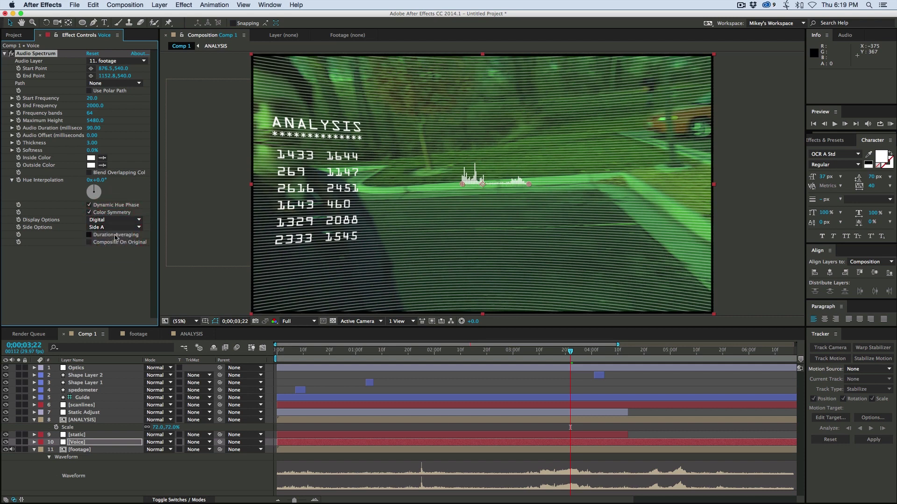
Move the Voice spectrum to the frame's lower centre, at about 929, 958, and draw a rectangular mask about 385 by 171 px around it.
key("super+z")
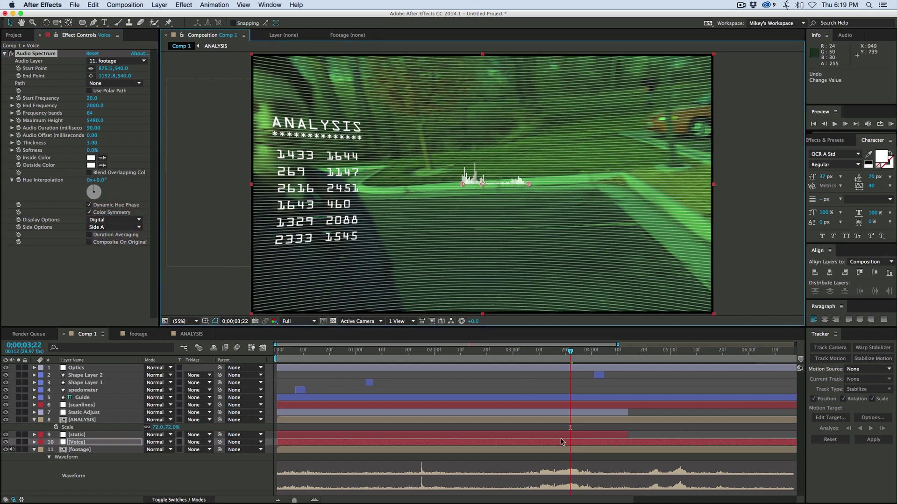
left_click_drag(468, 184, 463, 277)
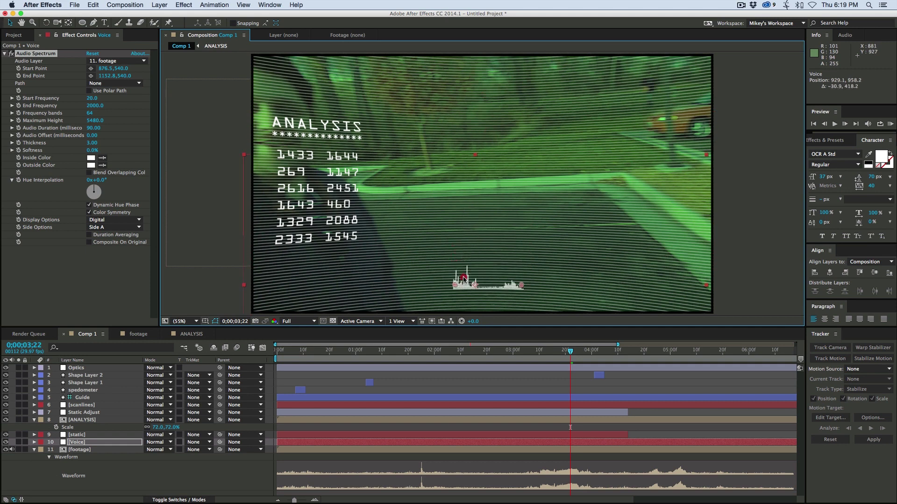
left_click(82, 23)
left_click_drag(84, 26, 112, 22)
left_click_drag(436, 256, 535, 299)
Apply the Stroke effect to the Voice layer so that Mask 1 is outlined.
left_click(297, 5)
mouse_move(183, 5)
mouse_move(202, 214)
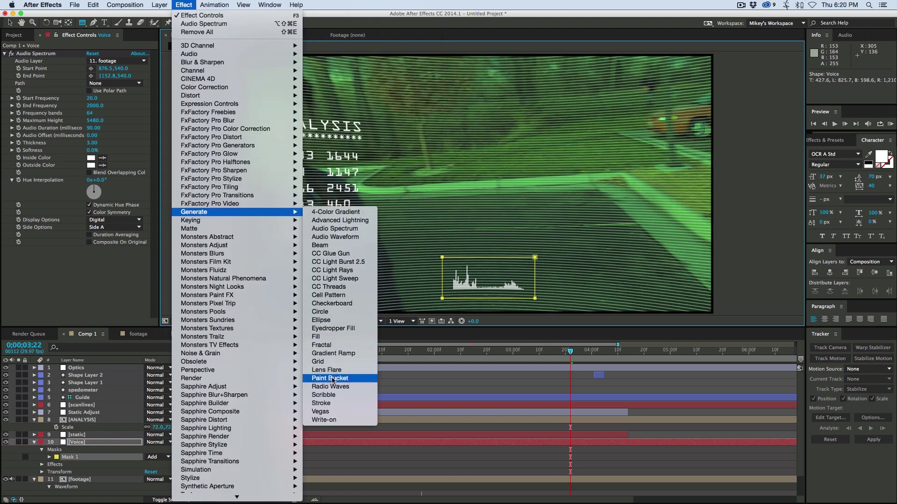
left_click(333, 402)
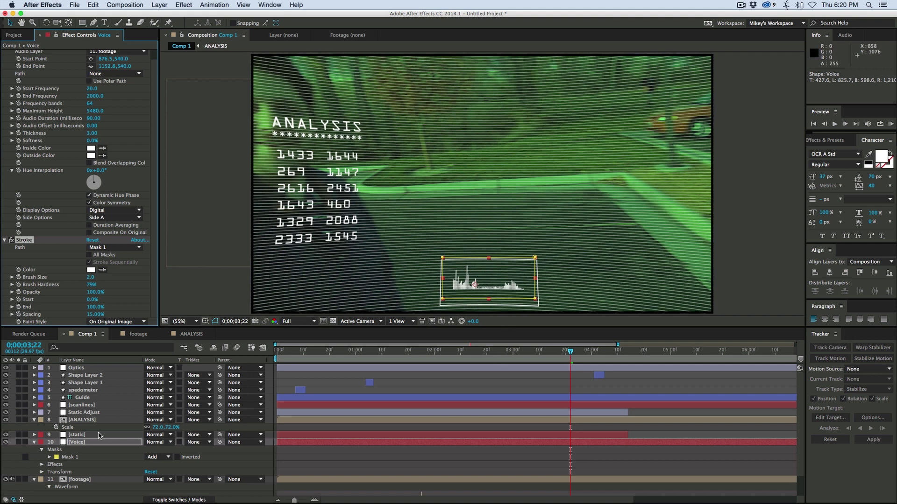
Set Mask 1's Mask Expansion to -23 pixels, pull its lower and right edges closer to the spectrum, and preview the composition.
left_click(49, 457)
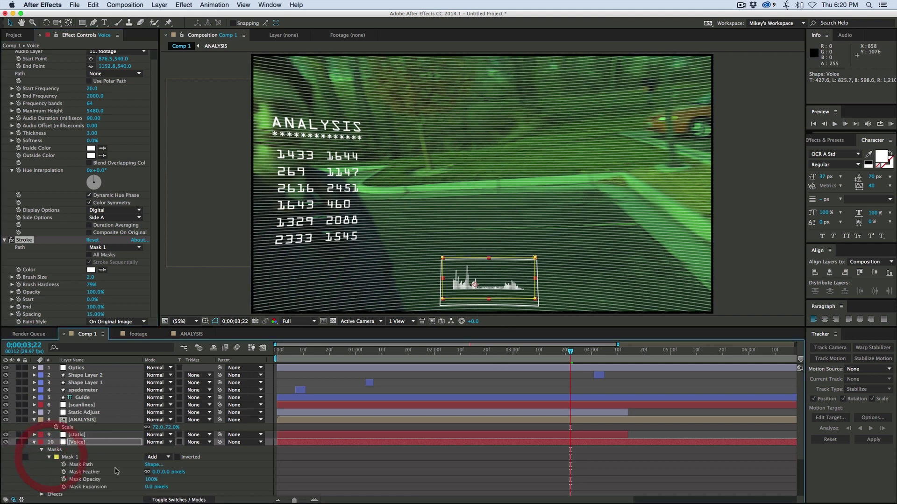
left_click_drag(149, 487, 136, 484)
left_click_drag(474, 298, 474, 289)
left_click_drag(535, 267, 531, 267)
left_click(487, 453)
key("space")
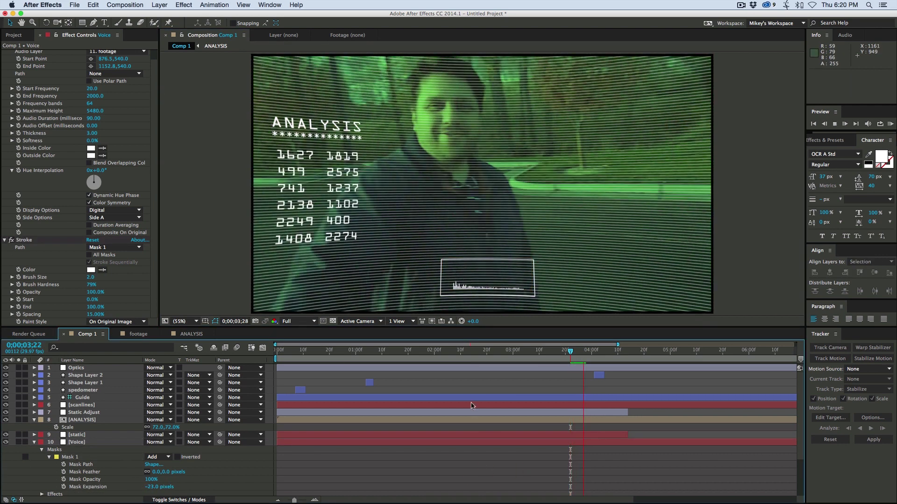
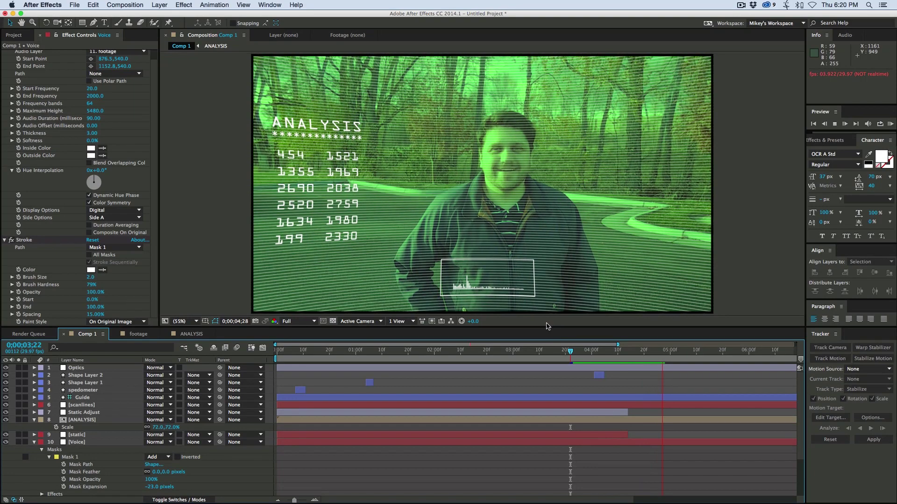
Turn off the Optics adjustment layer's visibility and play the composition from about 0;00;02;24.
left_click(9, 368)
left_click(6, 368)
left_click_drag(576, 353, 513, 355)
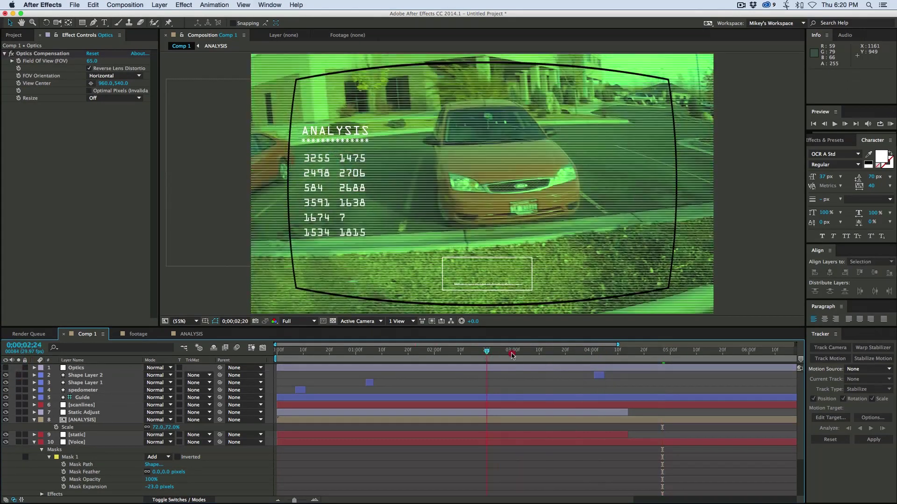
key("space")
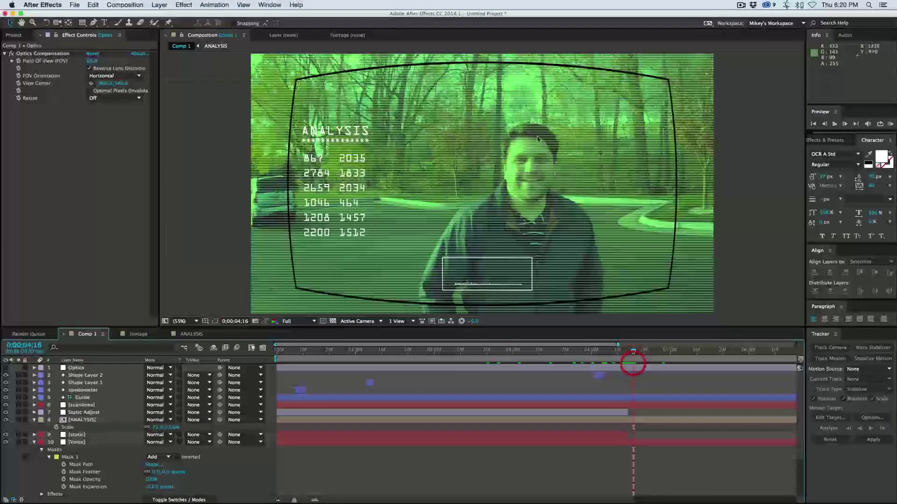
Duplicate the footage layer and trim the upper copy to start at 0;00;04;13.
mouse_move(619, 358)
left_mouse_down()
mouse_move(590, 358)
mouse_move(626, 359)
left_mouse_up()
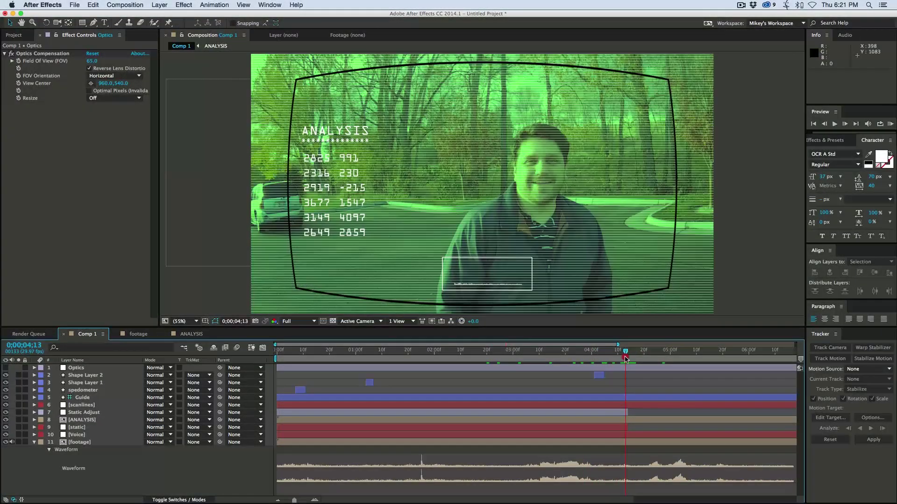
left_click(626, 442)
key("super+d")
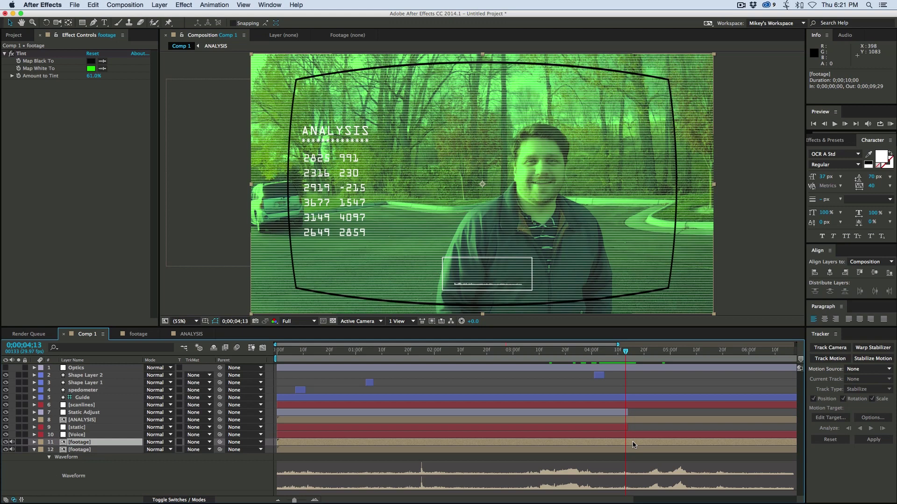
left_click(633, 445)
key("alt+bracketleft")
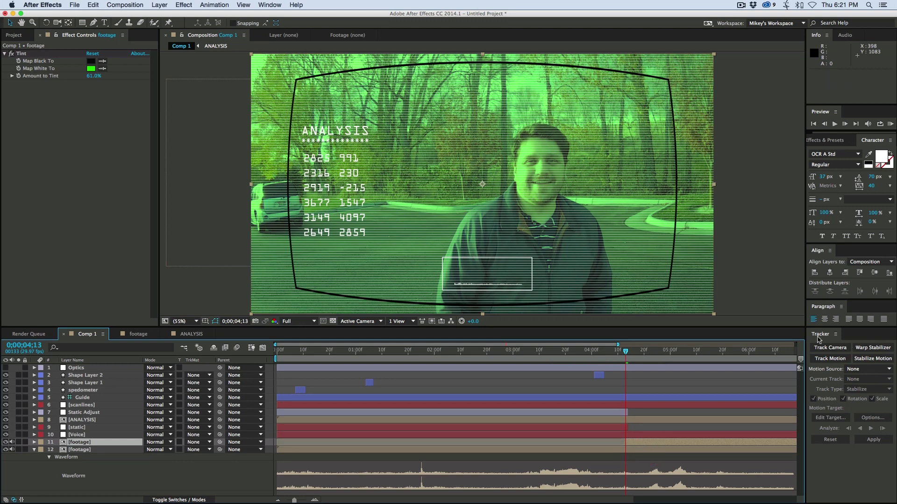
Motion-track the trimmed footage copy for Position and Scale, with one track point on each of the man's eyes, analyzing forward.
left_click(833, 359)
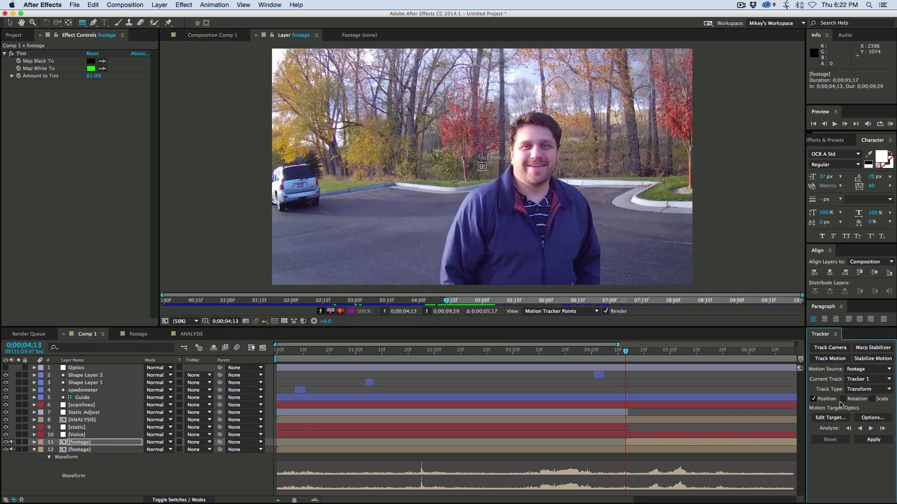
scroll(501, 171, "up", 2)
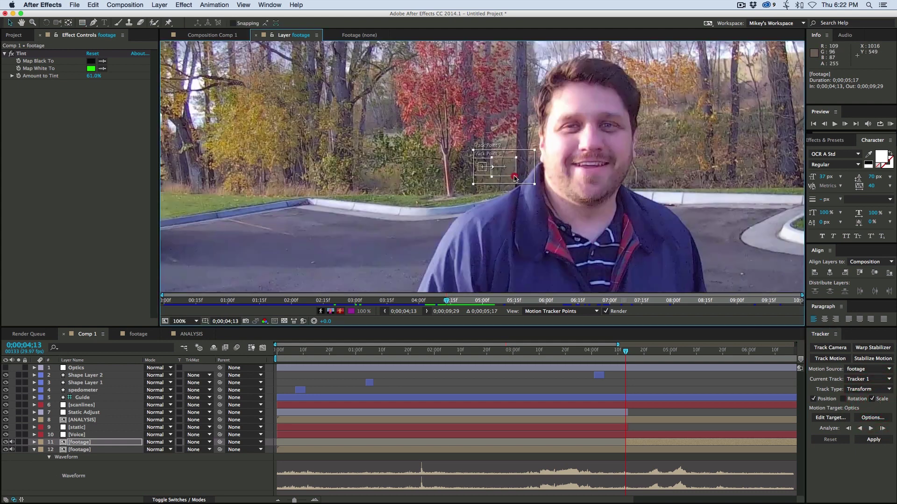
left_click_drag(509, 169, 615, 134)
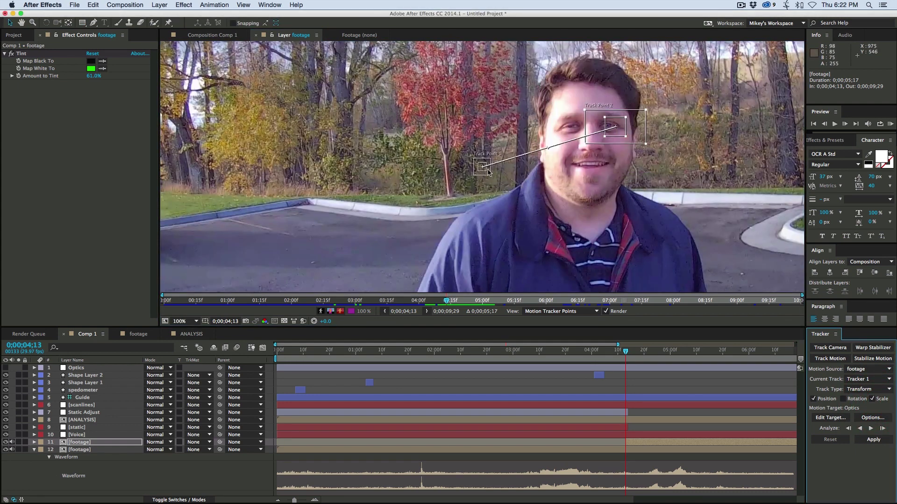
left_click_drag(487, 172, 568, 132)
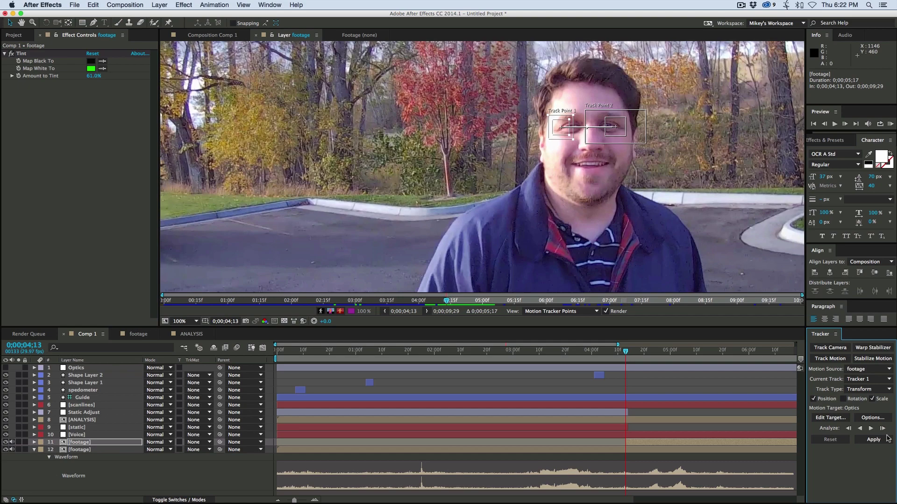
left_click(870, 429)
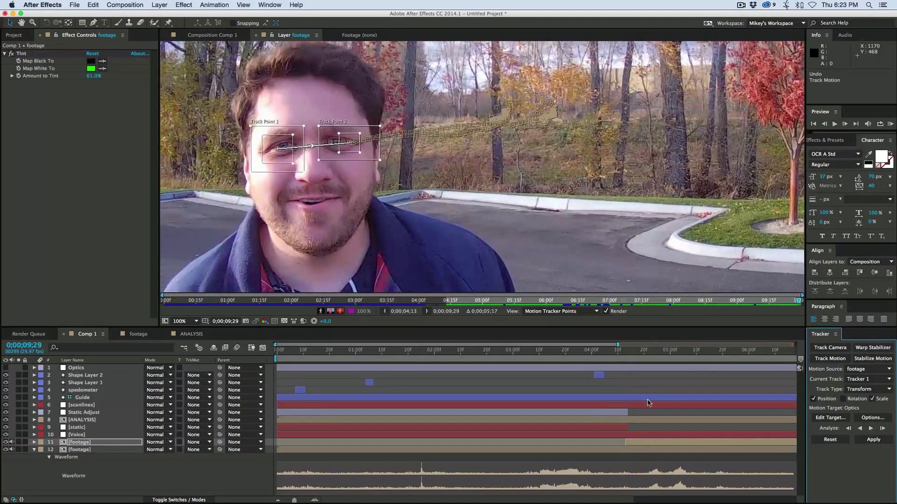
Show the whole timeline and play the tracked footage from about 0;00;04;12 to check how the points follow the eyes.
left_click_drag(293, 500, 280, 500)
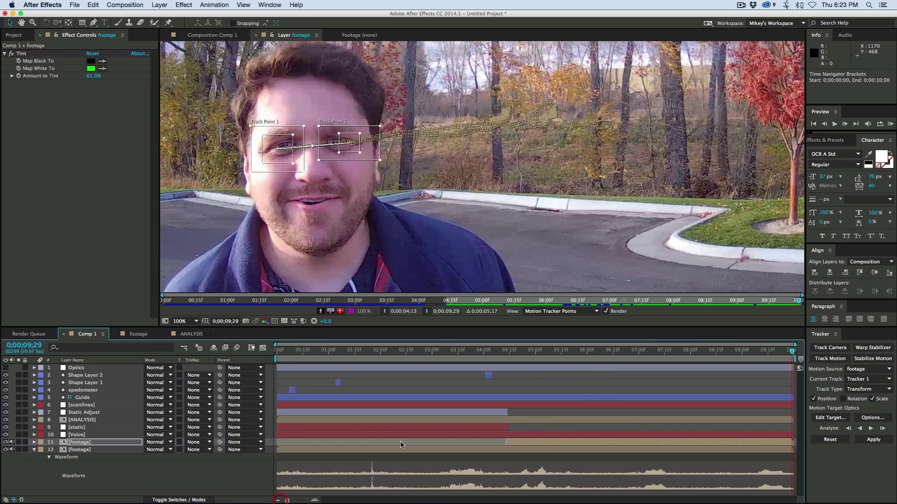
left_click(505, 355)
key("space")
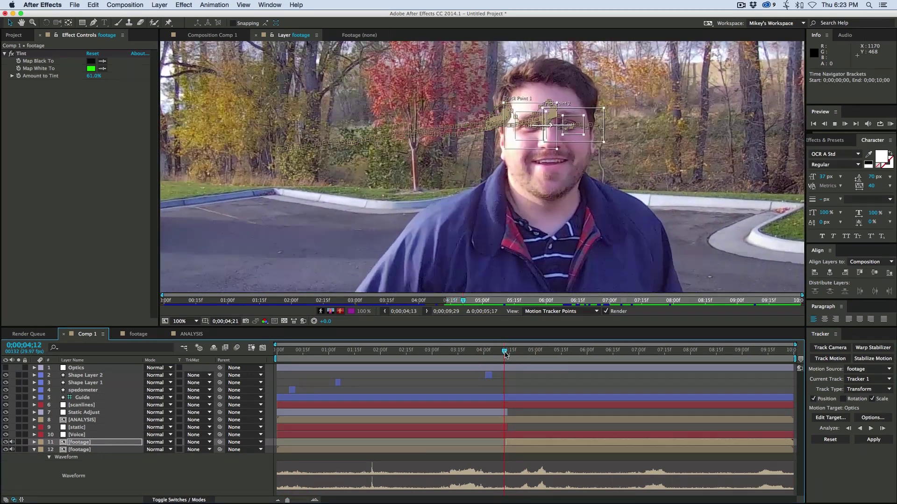
key("space")
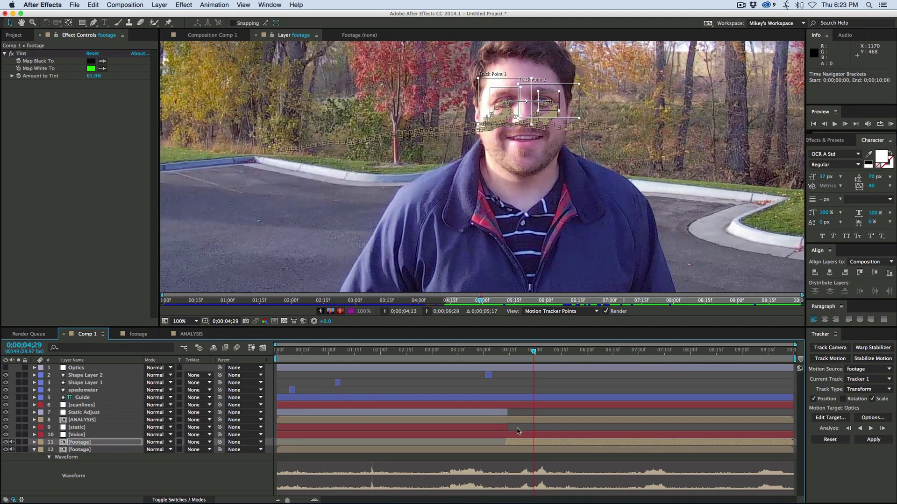
Create a white 1920 by 1080 px solid named "track matte" above the trimmed footage copy.
left_click(160, 4)
mouse_move(187, 15)
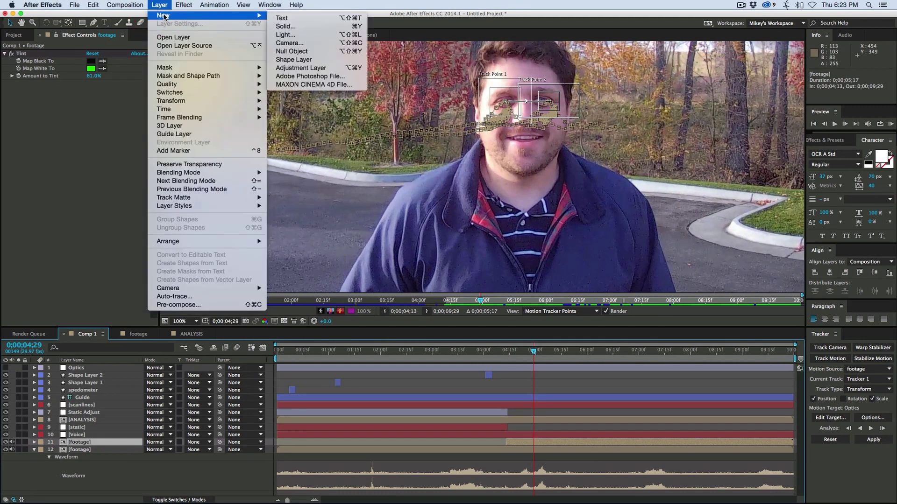
left_click(285, 27)
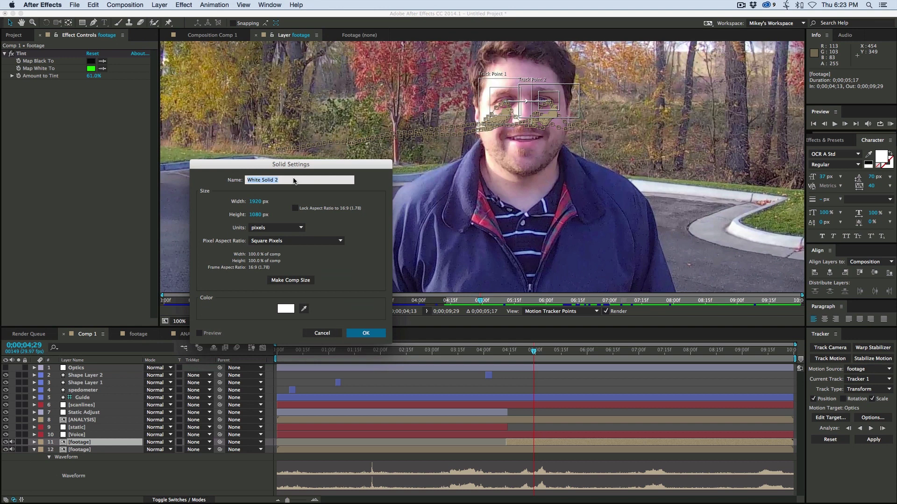
type("track matte")
key("Return")
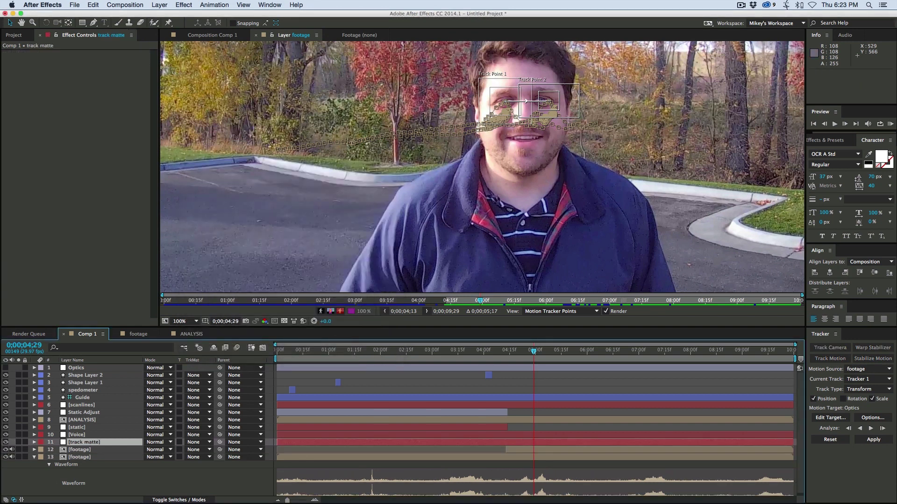
Set the track matte layer as the motion target and apply the tracking data in X and Y.
left_click(830, 418)
left_click(556, 183)
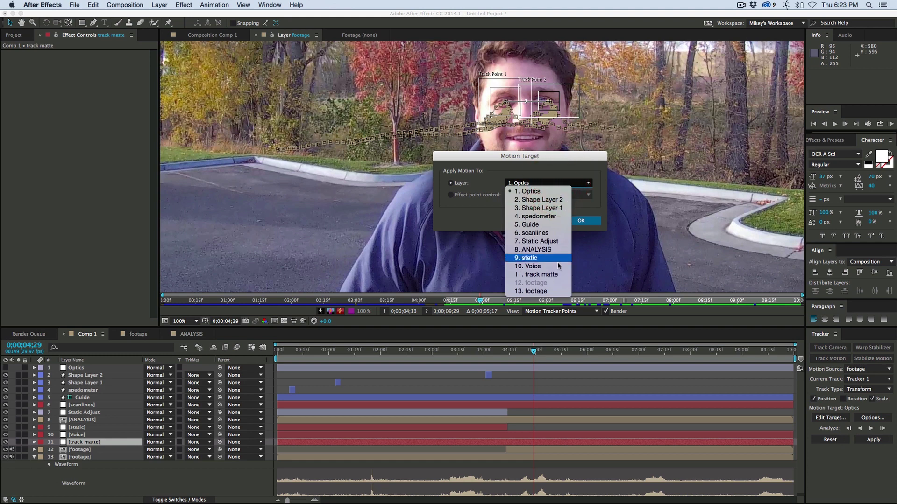
left_click(873, 439)
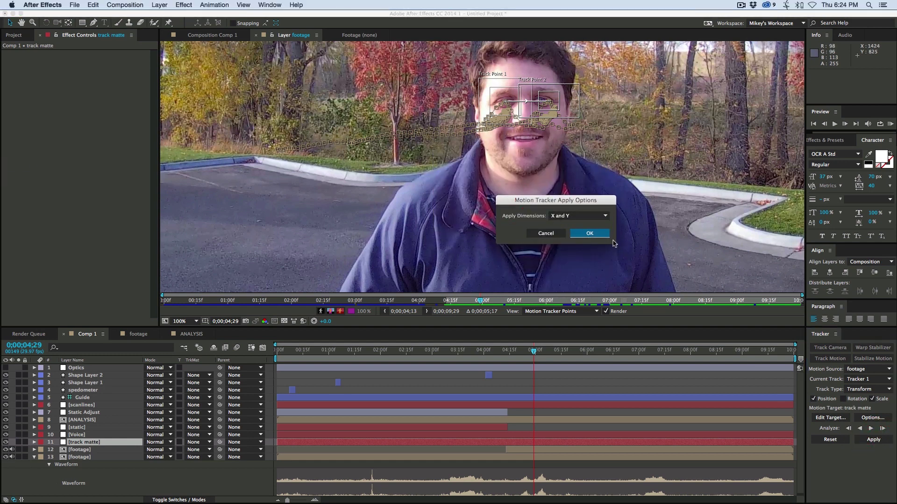
left_click(590, 233)
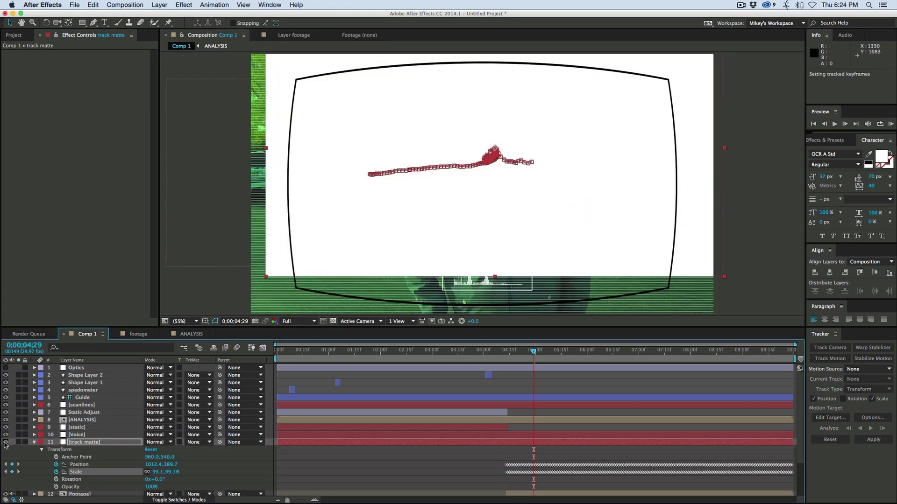
Hide the track matte solid and, at 0;00;04;13, draw a rectangular mask about 225 by 322 px on it around the man's face.
left_click(5, 442)
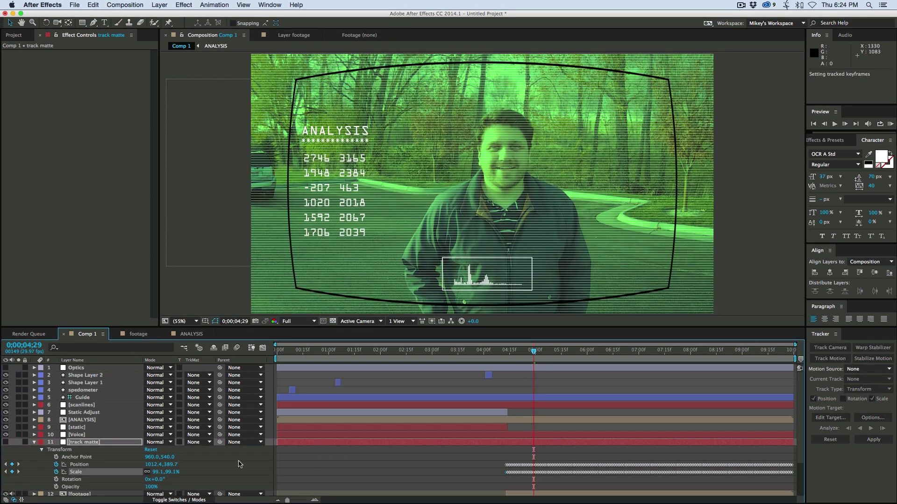
left_click(105, 443)
left_click_drag(523, 353, 506, 355)
left_click(82, 22)
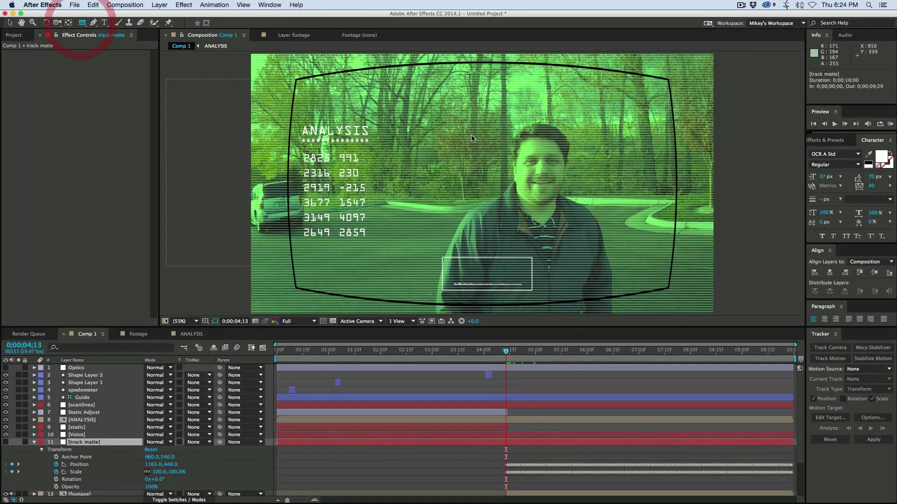
left_click_drag(509, 124, 566, 204)
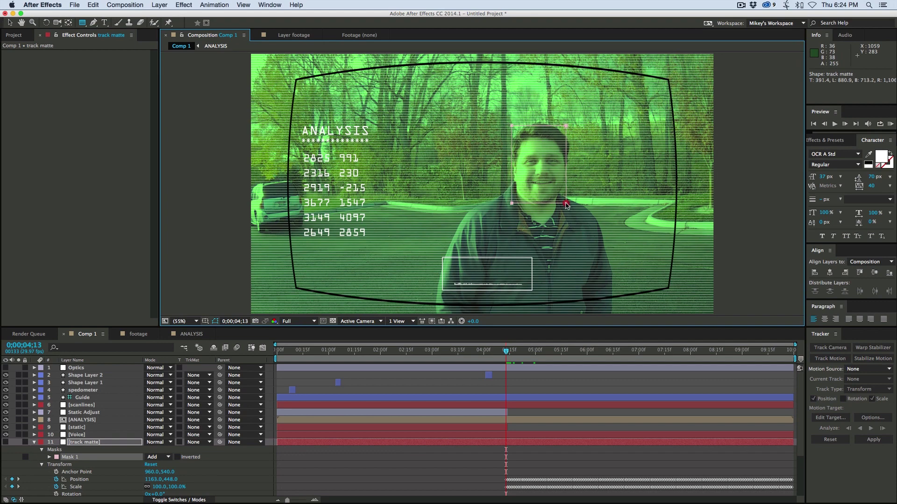
Show the track matte solid again, preview how it follows the face, and collapse its properties.
left_click(6, 442)
key("space")
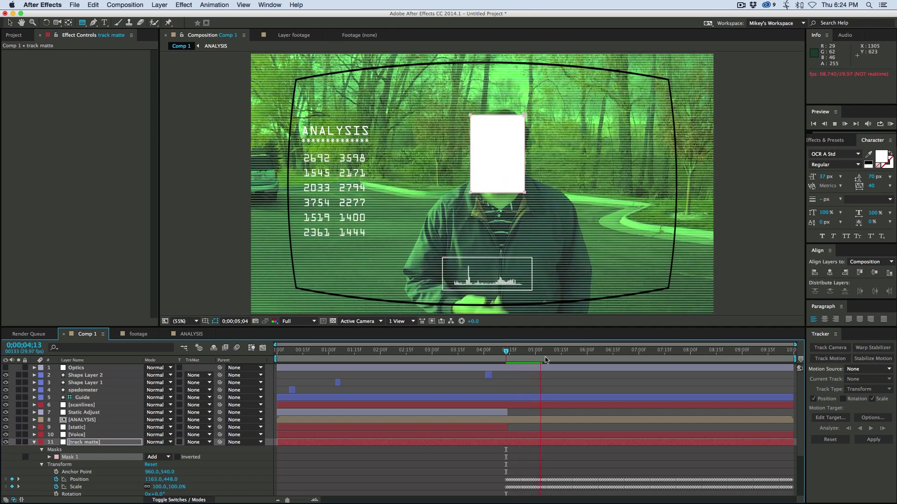
key("space")
left_click(33, 443)
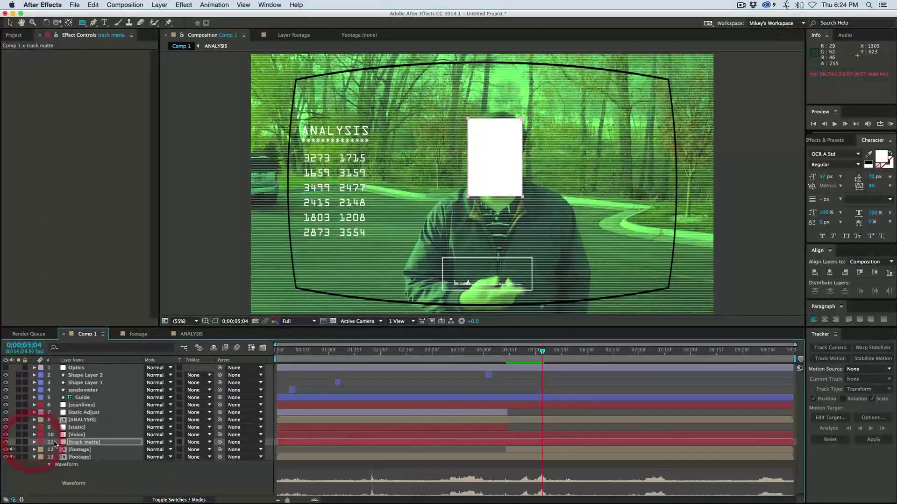
Set the trimmed footage copy to use the track matte layer as its Alpha Matte, and toggle its solo to check it.
left_click(517, 450)
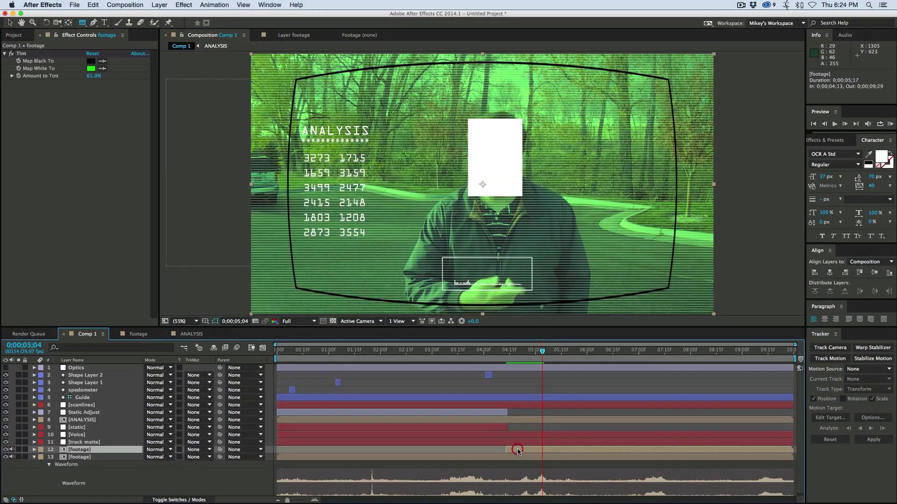
left_click(196, 452)
left_click(212, 471)
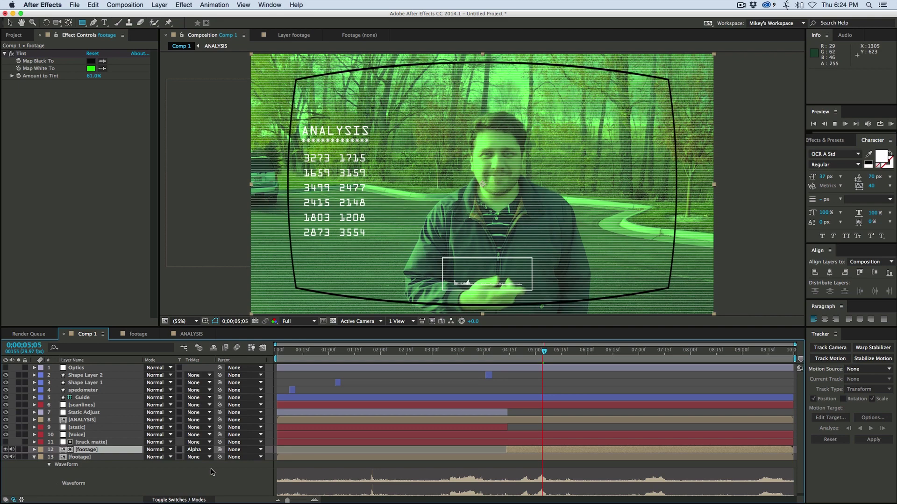
left_click(18, 449)
left_click(19, 451)
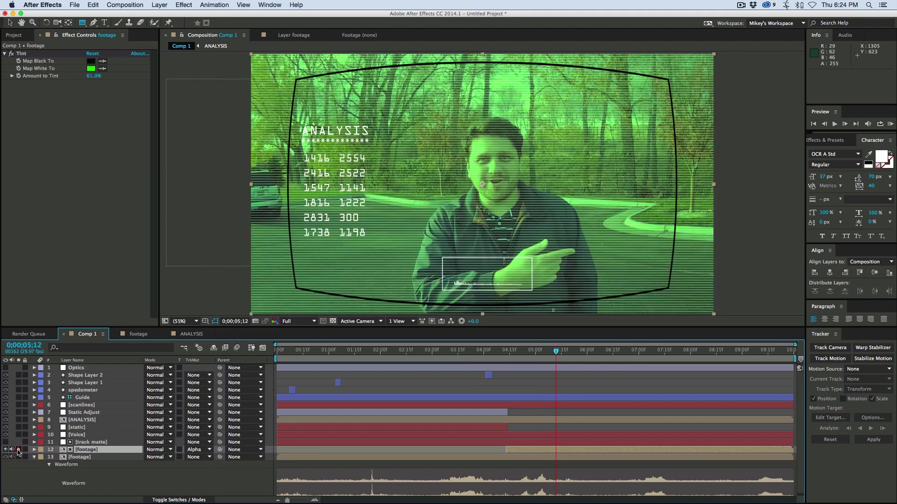
left_click(18, 450)
left_click(18, 451)
Add a Stroke layer style to the matted footage copy, coloured white with size 3.0, at 0;00;04;13.
left_click_drag(556, 351, 507, 361)
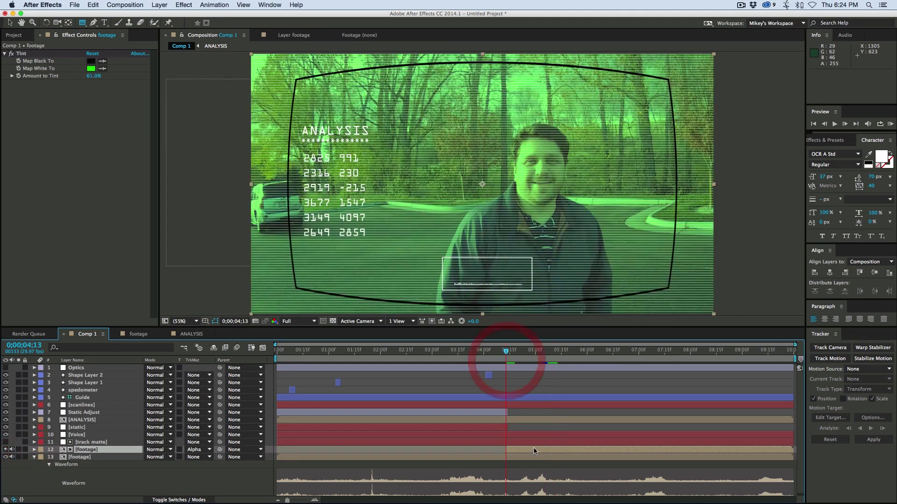
left_click(534, 449)
left_click(159, 5)
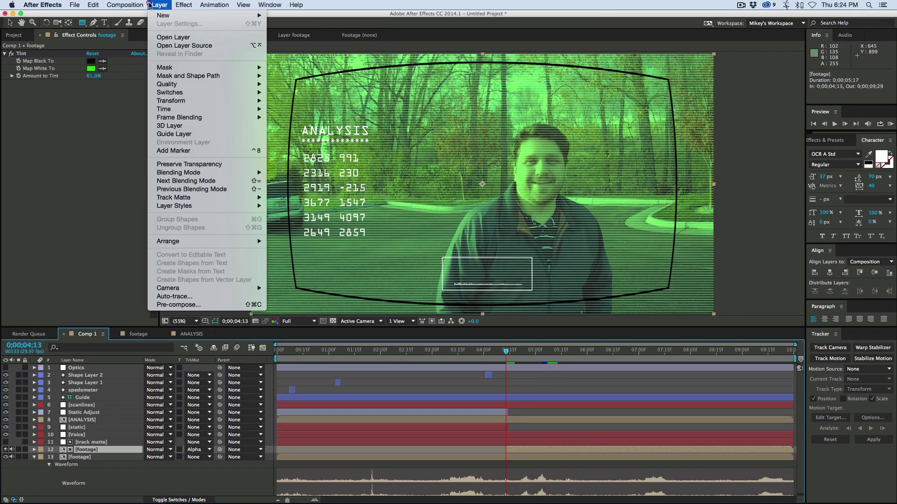
mouse_move(186, 198)
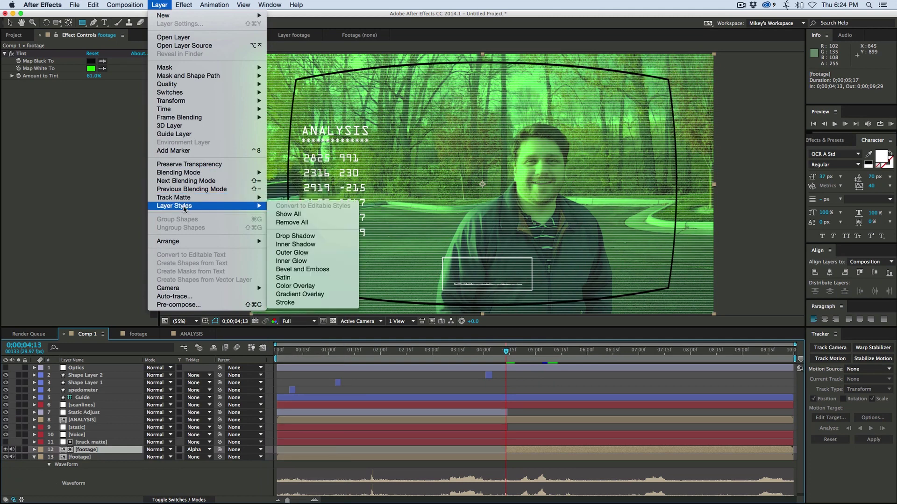
left_click(290, 303)
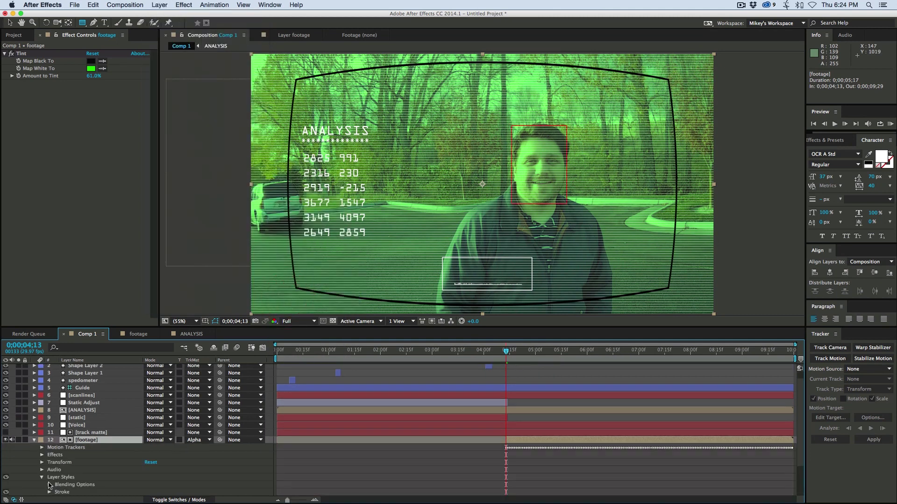
left_click(49, 493)
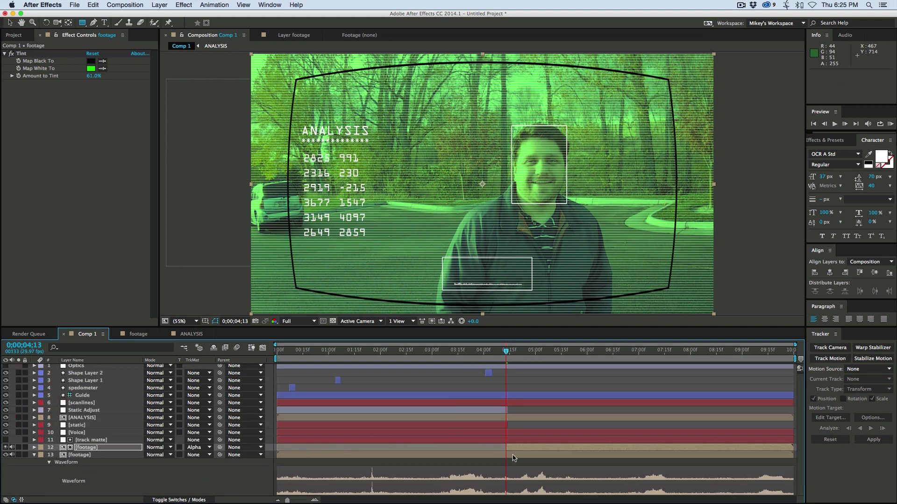
Apply the Curves color correction effect to the full-length footage layer beneath the matted copy.
left_click(513, 455)
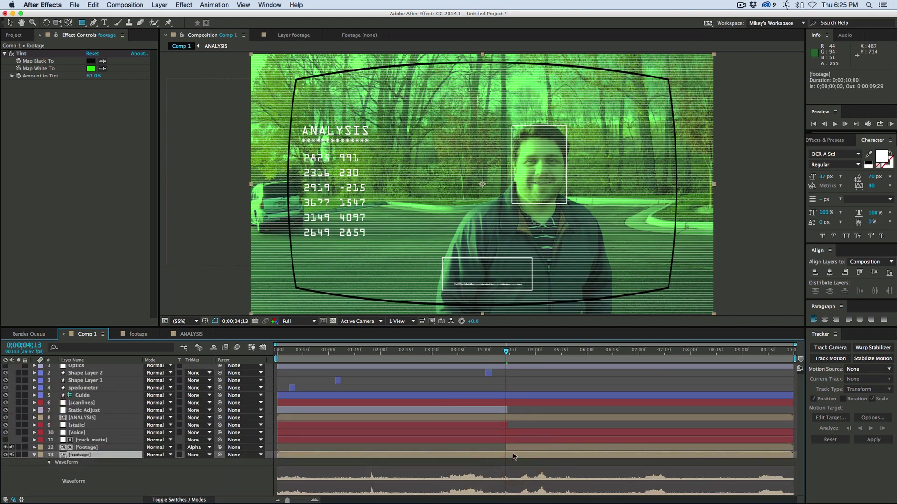
left_click(159, 5)
mouse_move(169, 17)
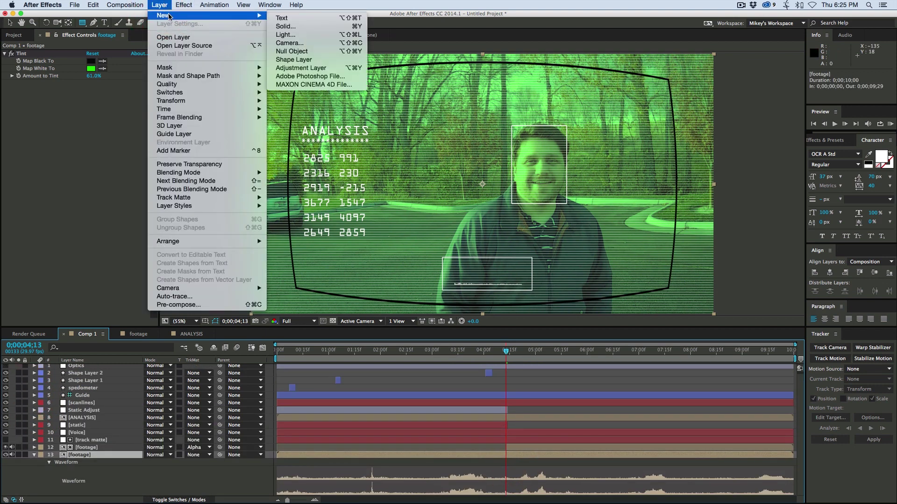
mouse_move(215, 89)
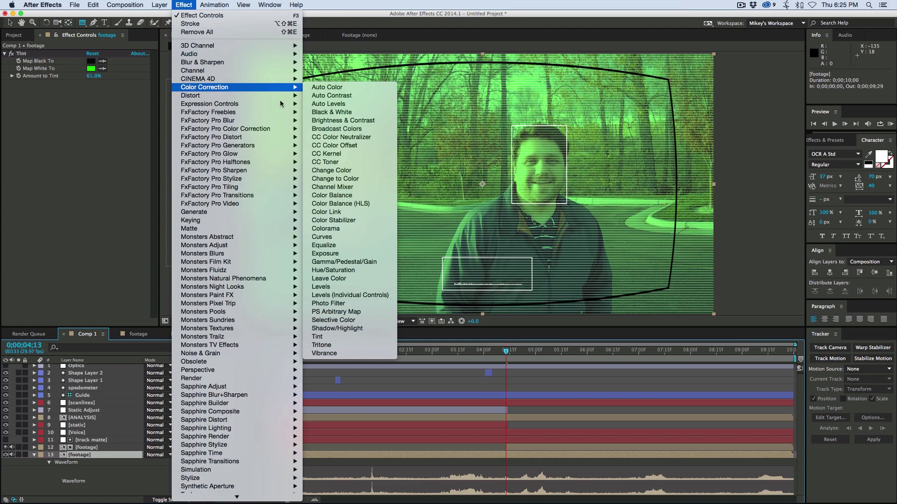
left_click(322, 236)
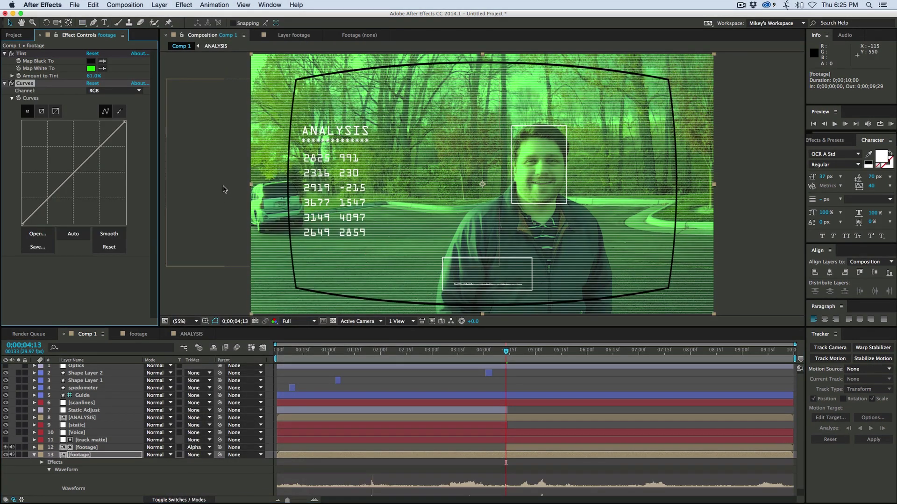
Keyframe Curves on the full-length footage at 0;00;04;12 and 0;00;04;13, lowering the white end at the second keyframe to darken the background, and preview it.
key("Page_Up")
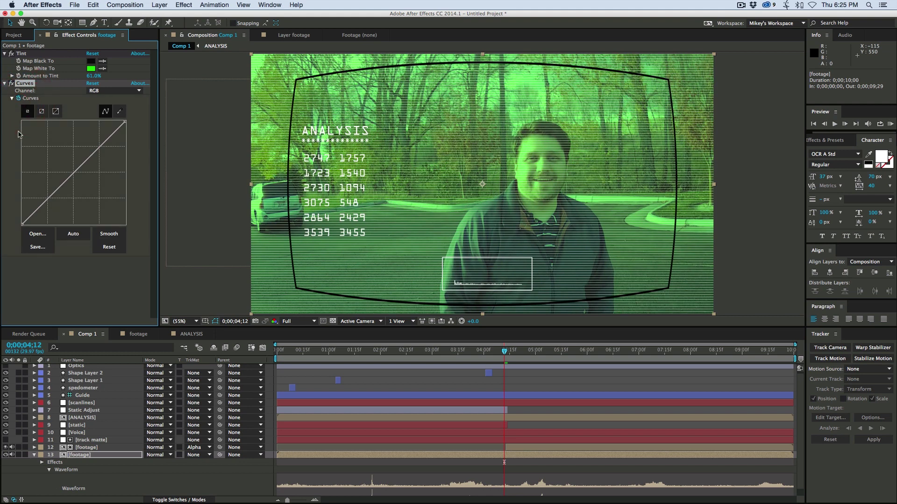
key("Page_Down")
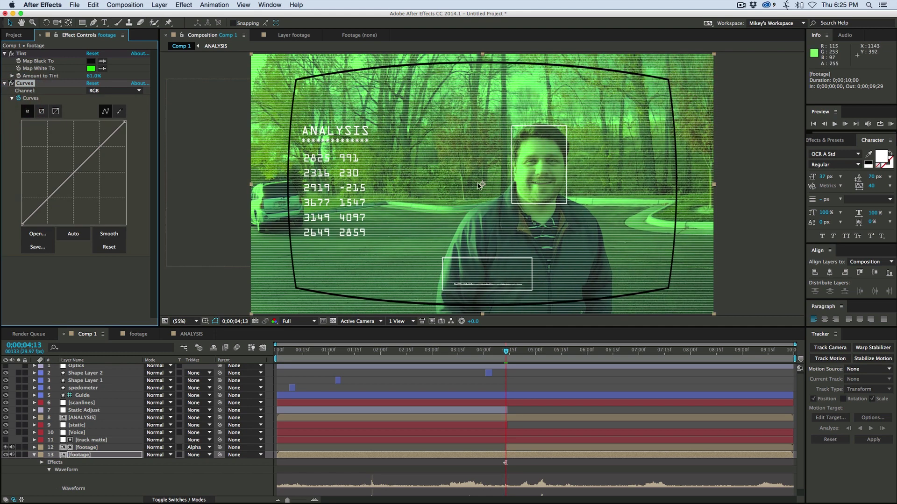
left_click_drag(125, 124, 161, 188)
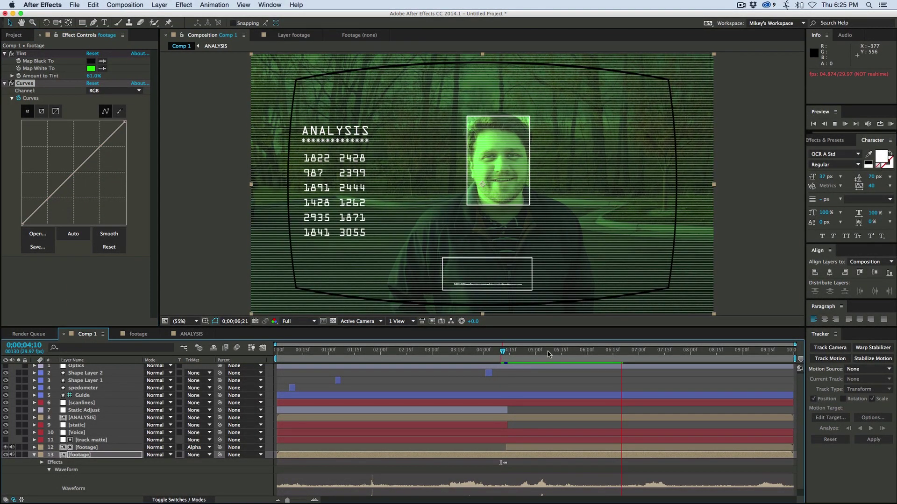
key("space")
At 0;00;05;19, add the text FRIEND OR FOE beside the voice frame, with a larger COMPUTING line below at 53 px and 47 px leading.
left_click_drag(613, 352, 544, 353)
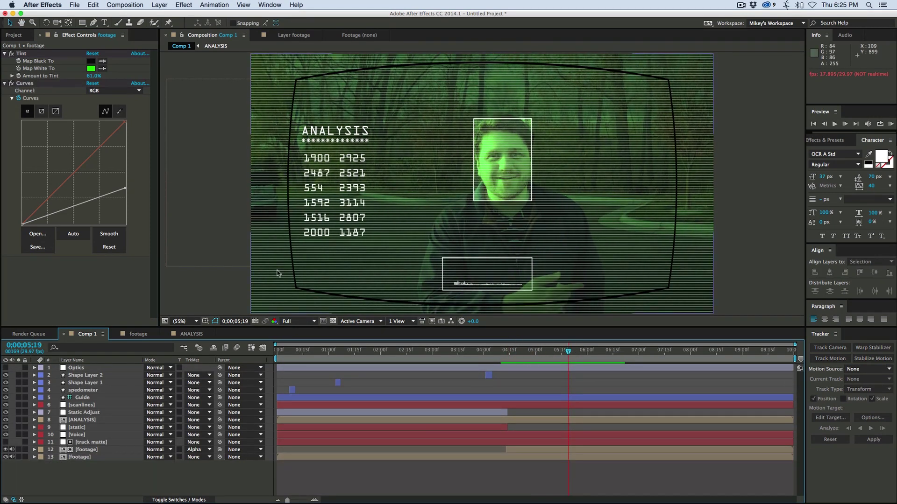
key("ctrl+t")
left_click(574, 238)
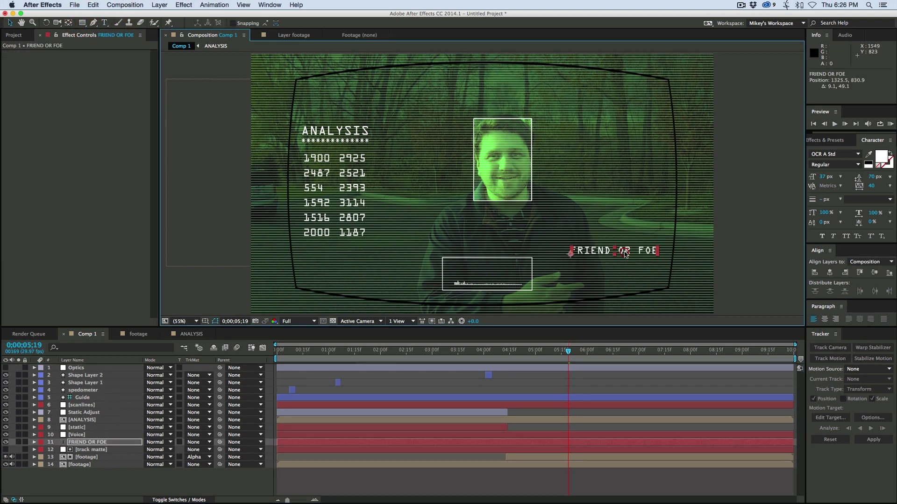
left_click_drag(658, 238, 655, 251)
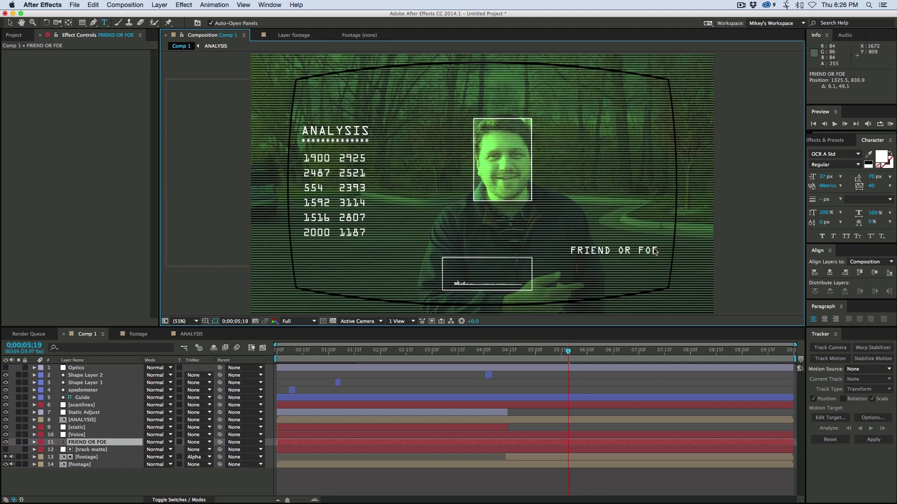
left_click(563, 238)
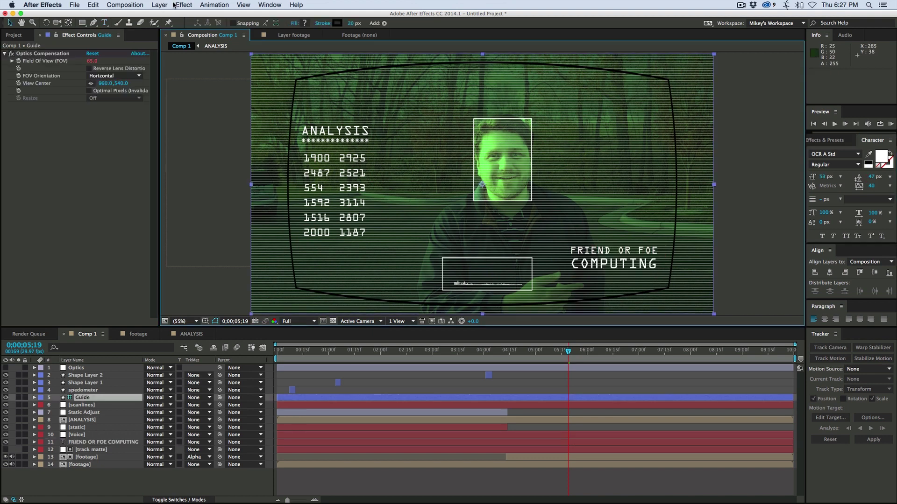
Create a white 1920 × 1080 solid named Beam above the Guide layer and apply the Beam effect to it.
left_click(159, 4)
mouse_move(243, 18)
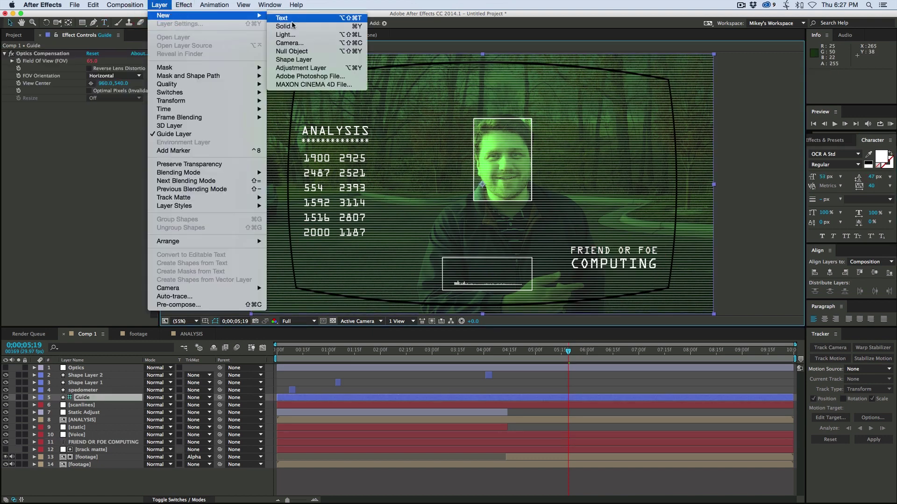
left_click(299, 31)
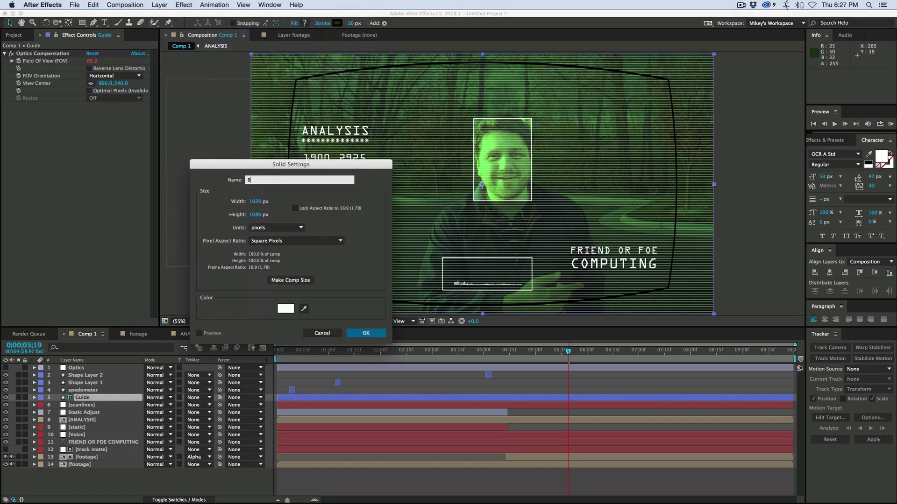
key("Return")
left_click(184, 4)
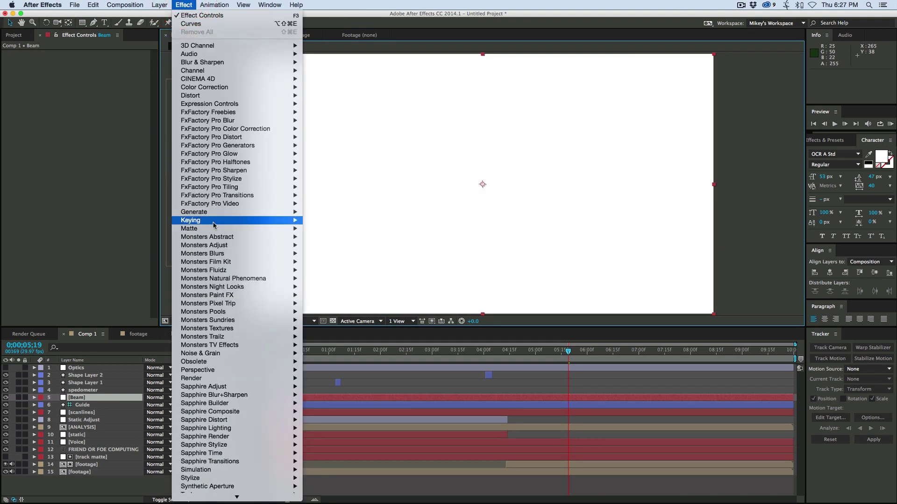
mouse_move(215, 214)
left_click(320, 245)
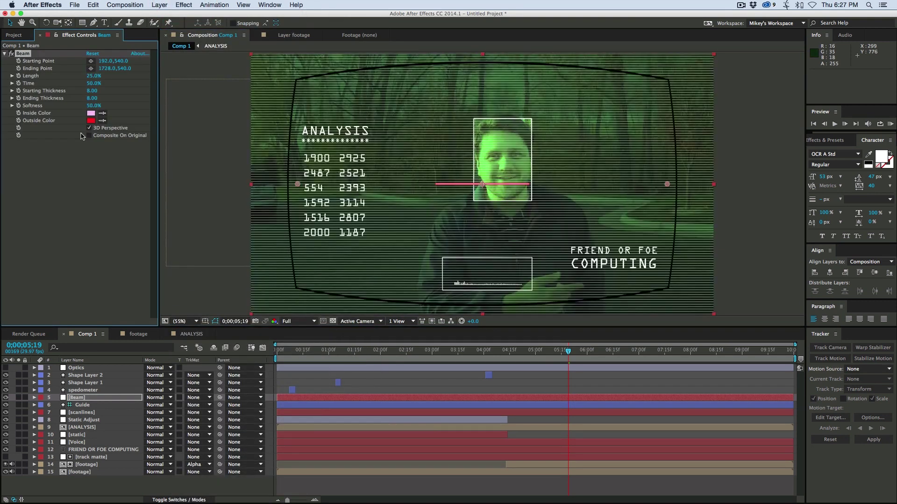
Set the Beam effect's inside and outside colors to white and its softness to 0%.
left_click(90, 114)
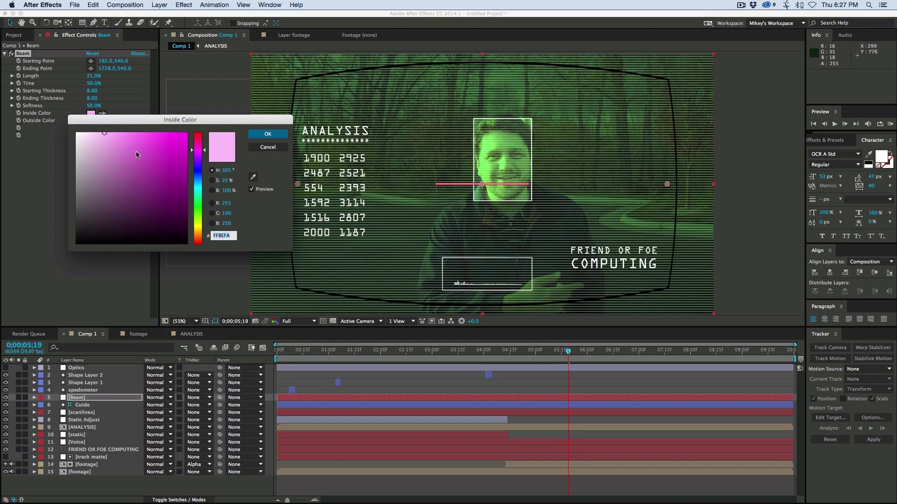
left_click_drag(136, 154, 44, 122)
left_click(276, 133)
left_click(90, 122)
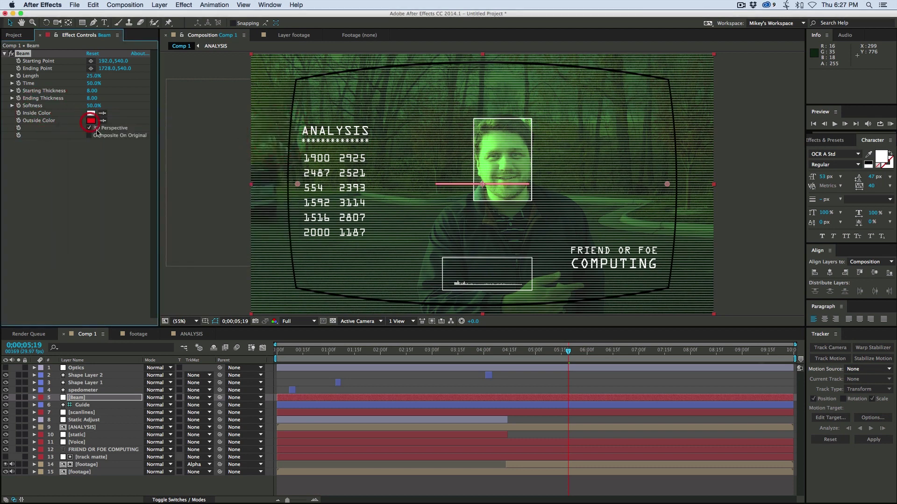
left_click(77, 134)
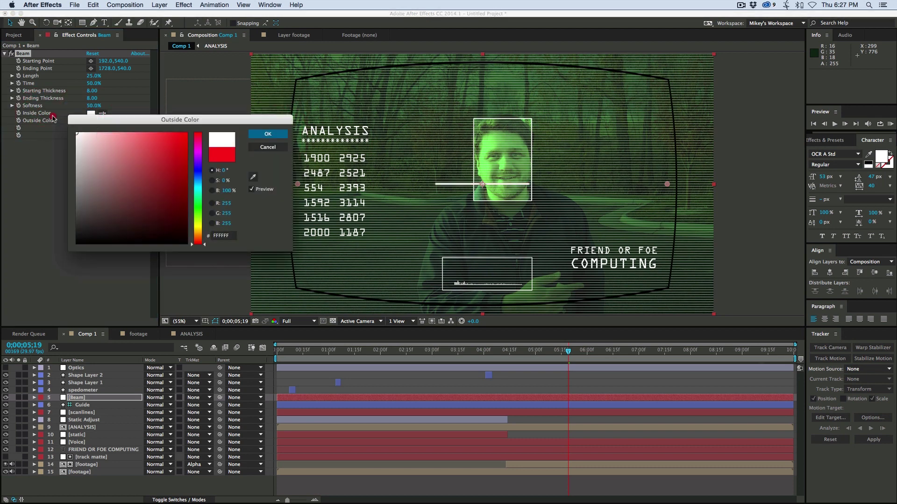
left_click(268, 134)
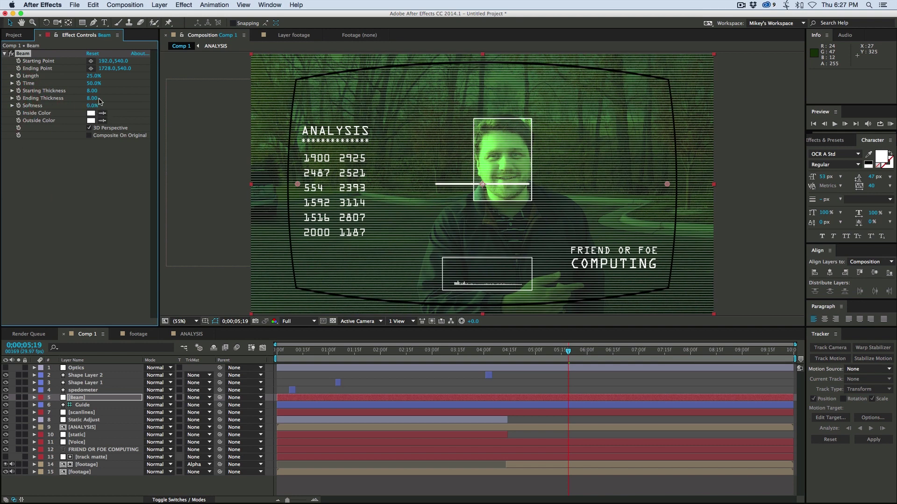
Set the beam's starting and ending thickness to 5.
left_click(91, 91)
type("5")
key("Tab")
type("5")
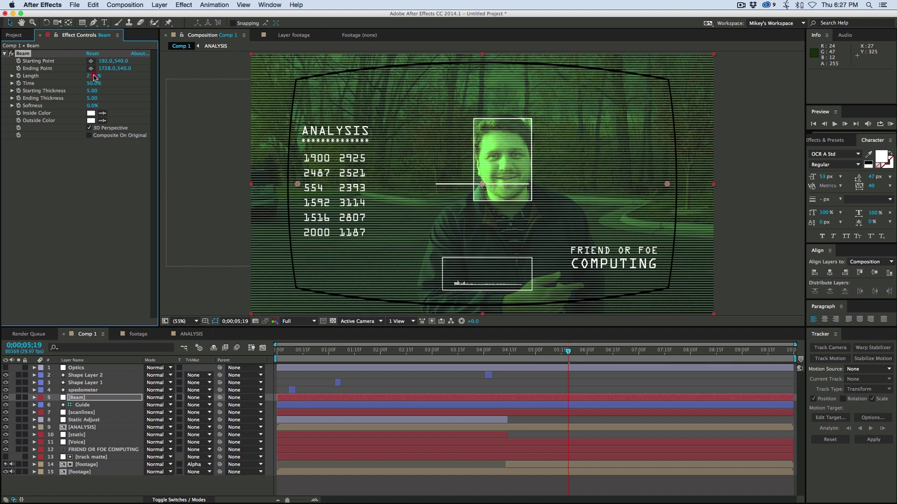
Set the beam's length to 100% and run it from the face to the start of the FRIEND OR FOE text.
left_click_drag(95, 77, 230, 82)
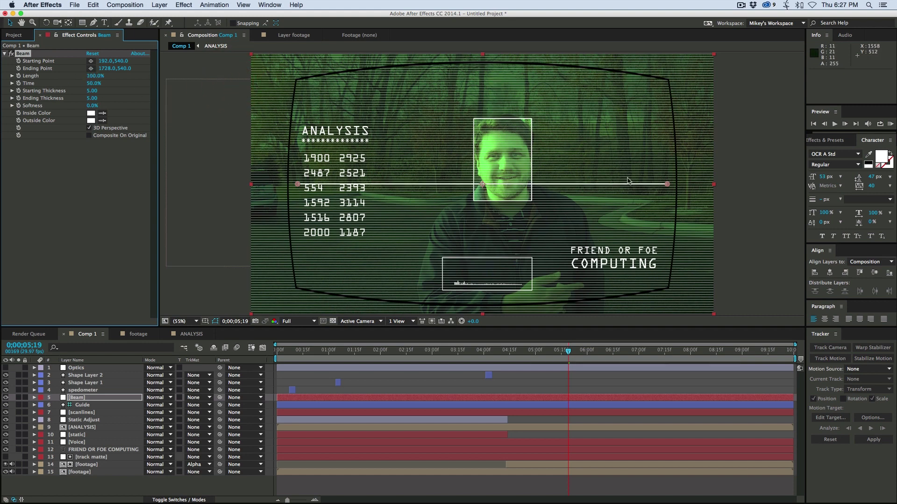
left_click_drag(668, 185, 572, 249)
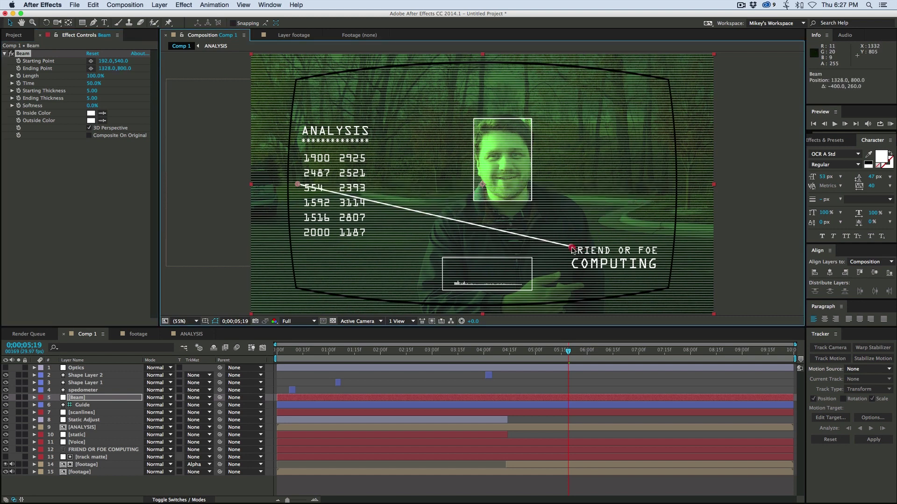
left_click_drag(298, 185, 511, 182)
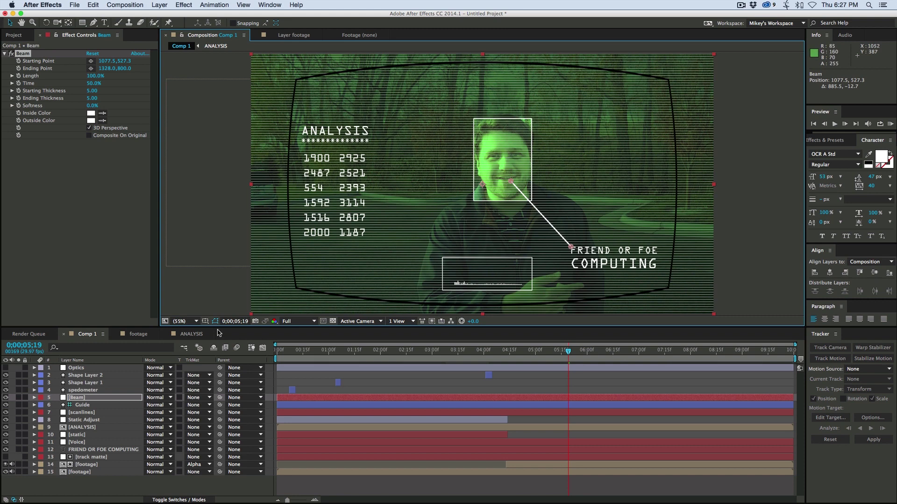
Reveal the track matte layer's Position and add an expression to the Beam's Starting Point that adds that Position to its own value.
left_click(93, 458)
key("p")
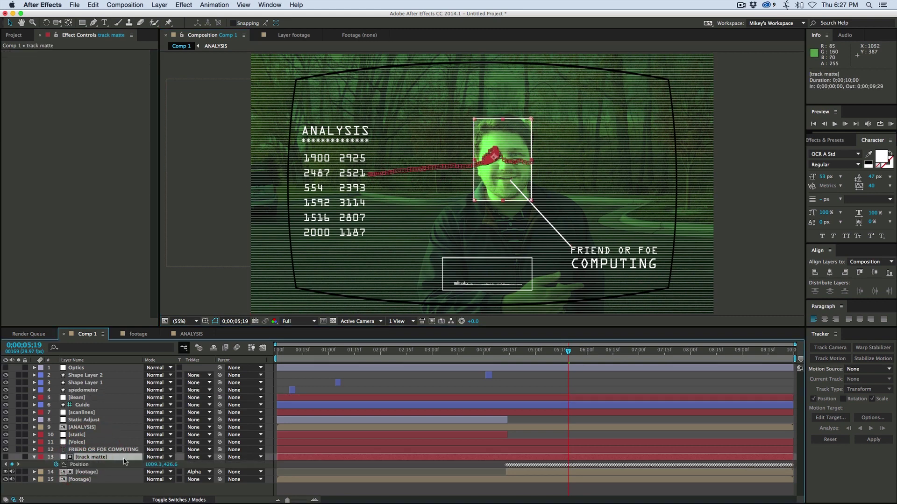
left_click(77, 397)
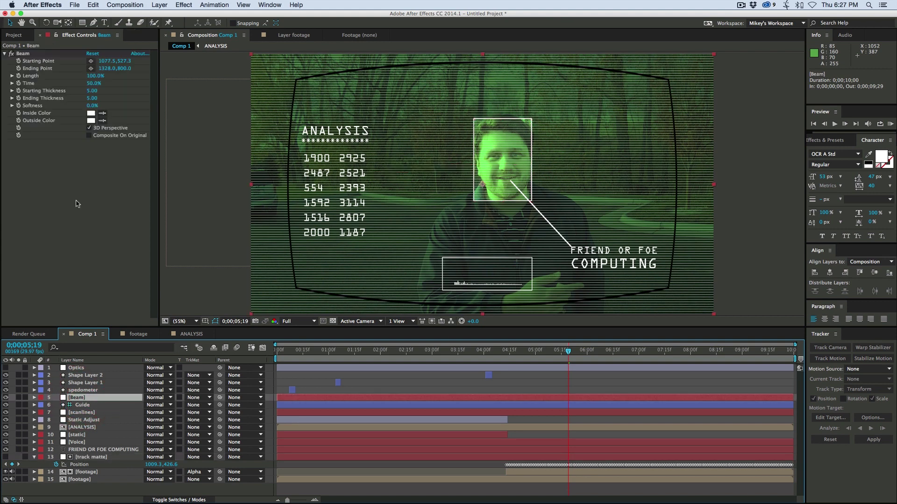
left_click_drag(103, 62, 121, 65)
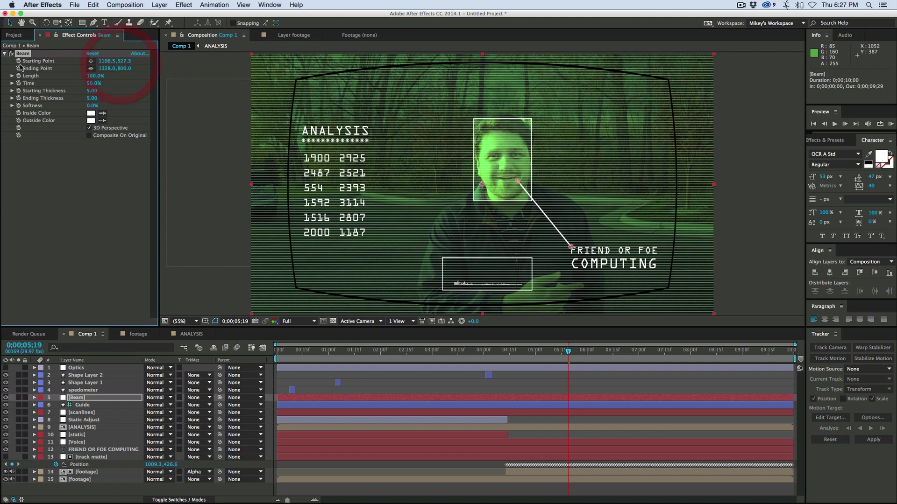
left_click(19, 63, "alt")
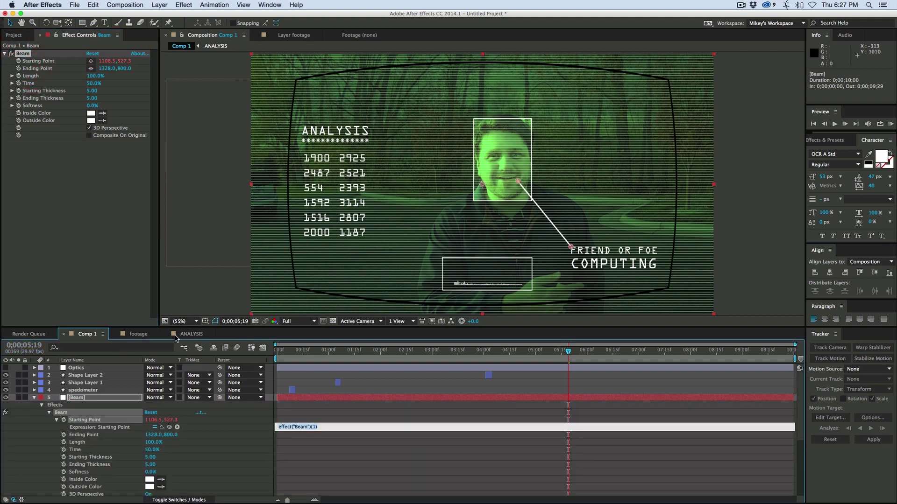
left_click_drag(167, 328, 167, 227)
left_click(326, 329)
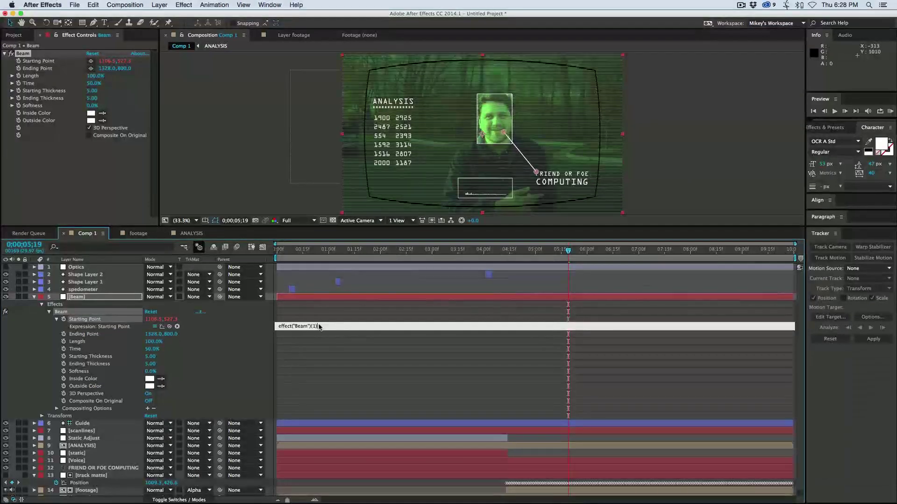
left_click_drag(170, 326, 79, 483)
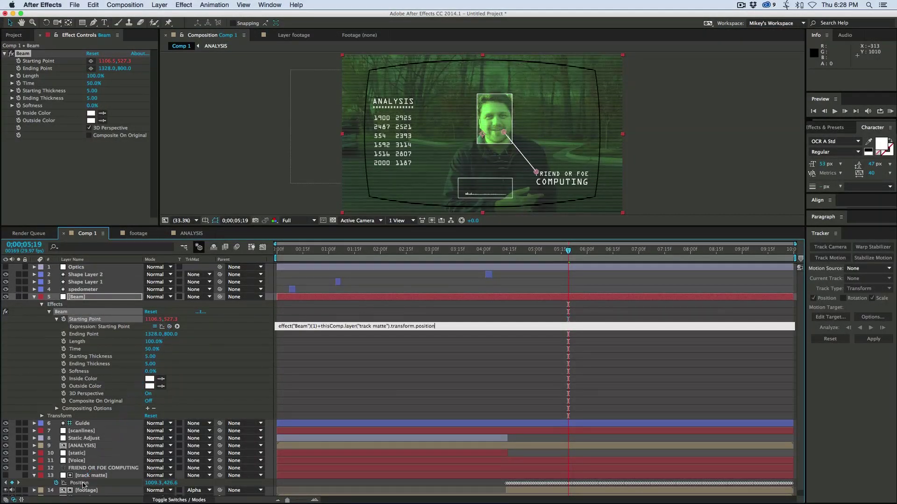
left_click(360, 380)
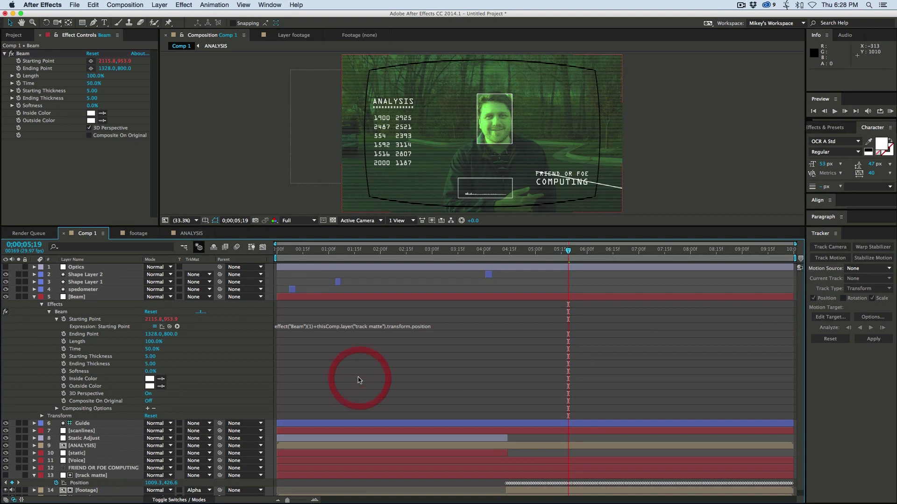
Zero the beam's own Starting Point value and offset it to just inside the face frame's lower right corner, at 1141.3, 578.6.
left_click(147, 320)
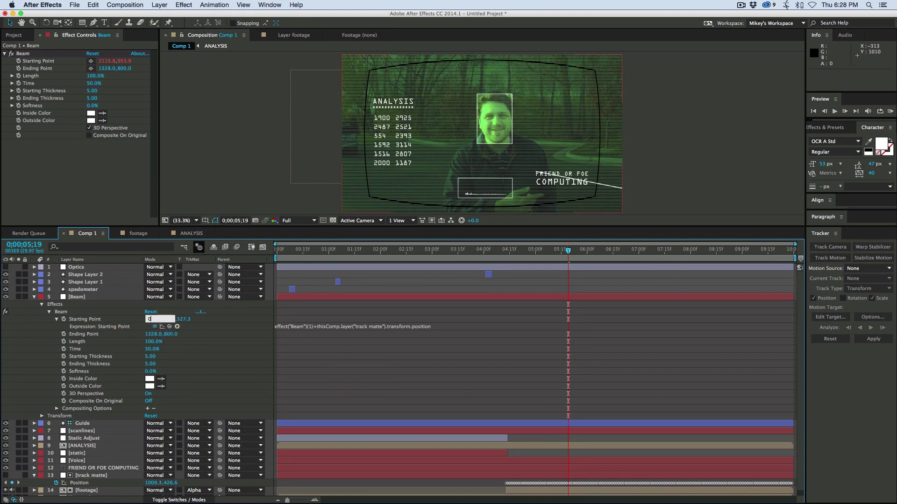
key("Return")
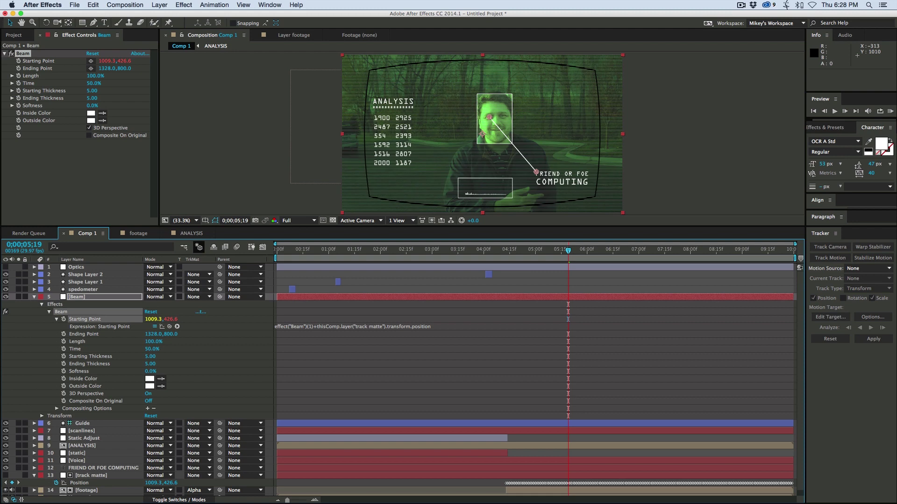
scroll(485, 135, "up", 5)
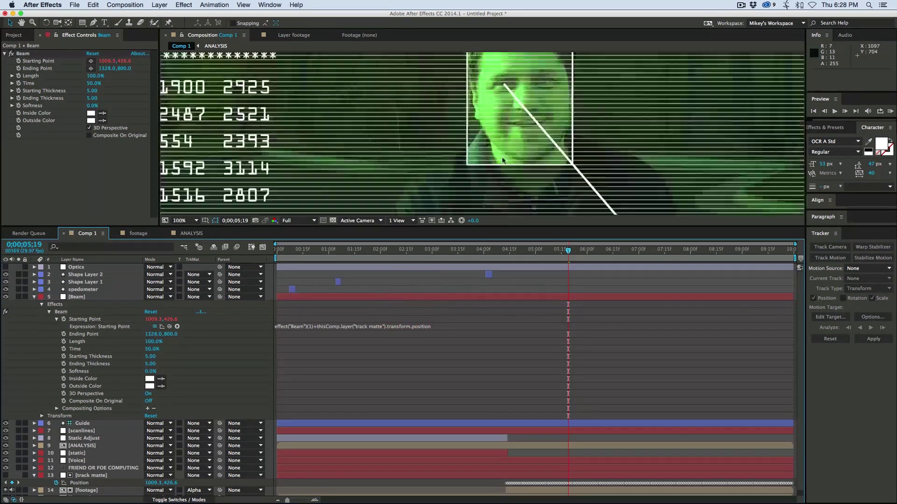
left_click_drag(516, 128, 461, 163)
scroll(483, 146, "down", 1)
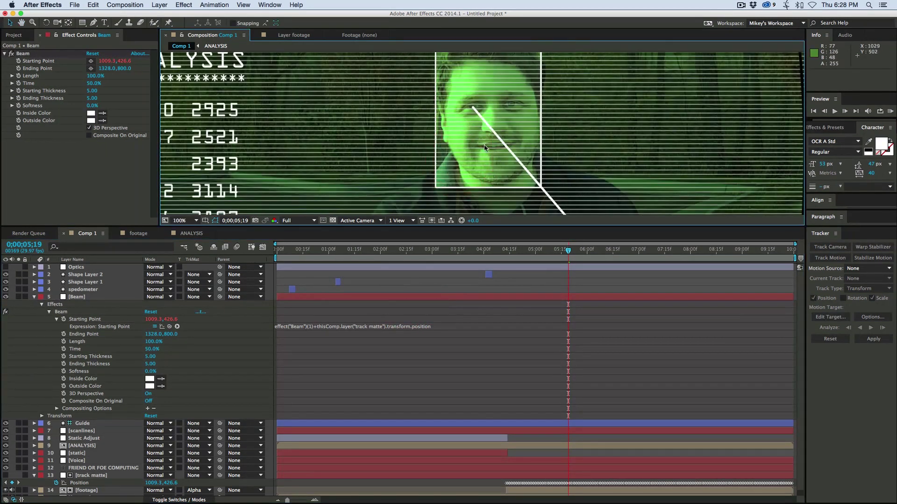
mouse_move(148, 319)
left_mouse_down()
mouse_move(259, 316)
mouse_move(146, 317)
left_mouse_up()
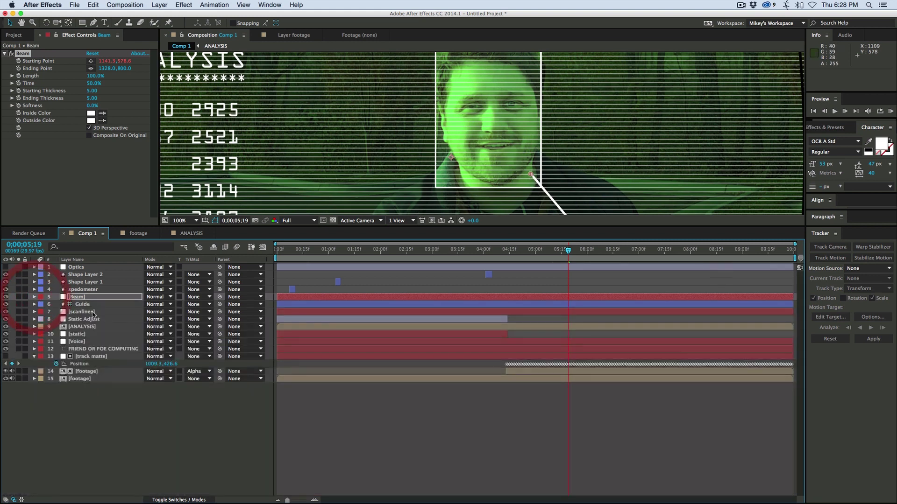
Move the Beam layer directly above the track matte layer, duplicate the track matte, and place the copy directly above Beam.
key("comma")
key("comma")
key("comma")
key("comma")
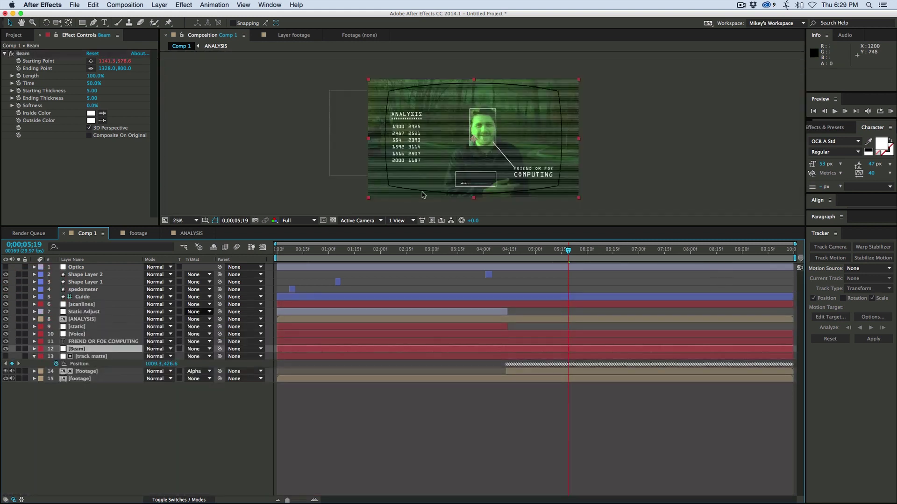
left_click(99, 356)
key("ctrl+d")
left_click_drag(88, 357, 87, 351)
Set the Beam layer's track matte to Alpha Inverted using the track matte copy, and check where the line meets the face frame.
left_click(195, 357)
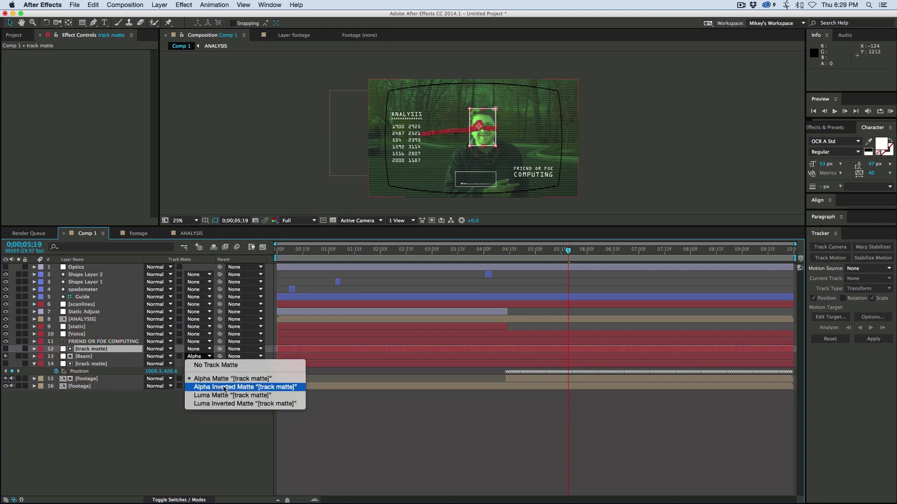
left_click(225, 387)
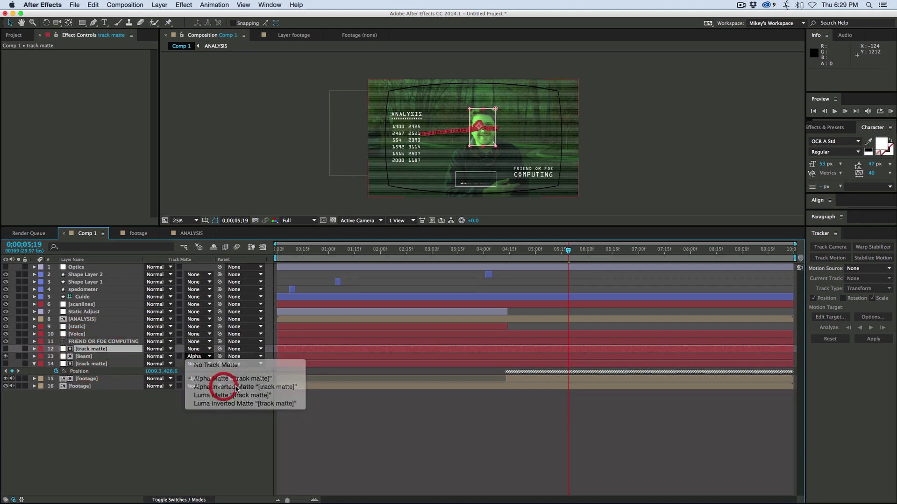
left_click(400, 406)
scroll(457, 184, "up", 2)
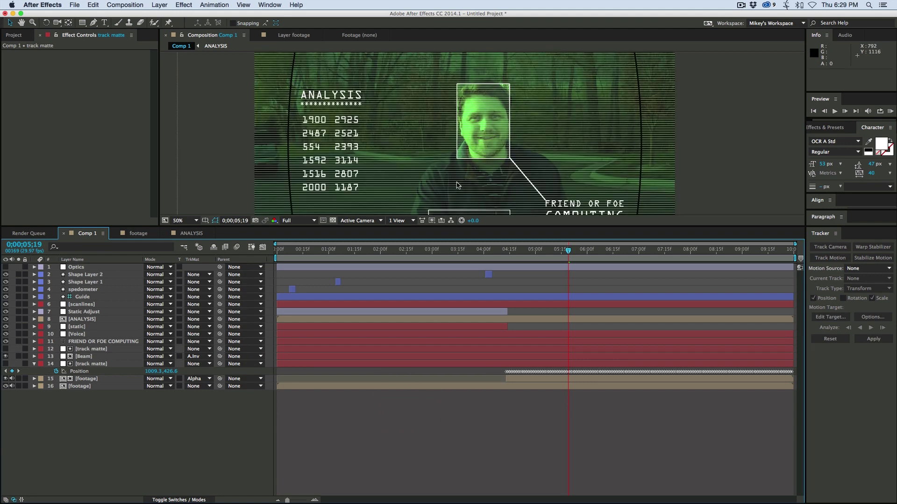
scroll(509, 172, "up", 2)
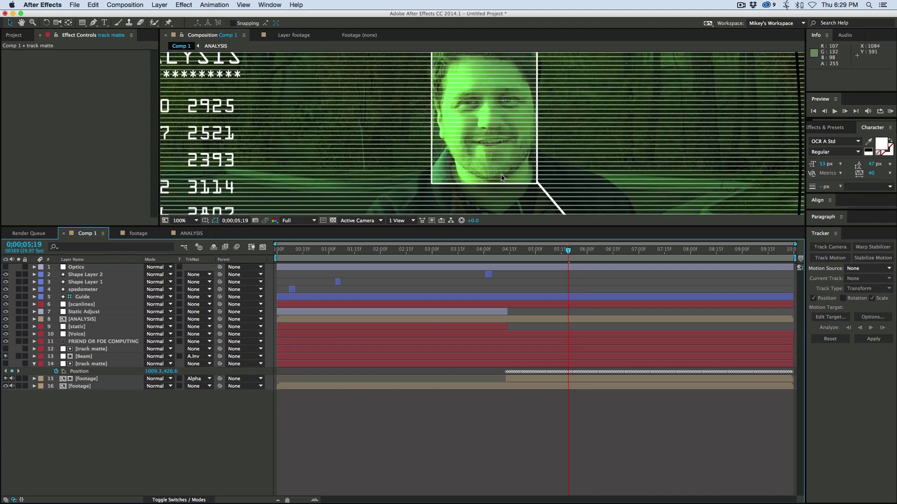
Preview the beam following the tracked face from 0;00;04;14 and check the whole frame in an enlarged composition view.
scroll(502, 178, "down", 2)
left_click_drag(496, 252, 504, 254)
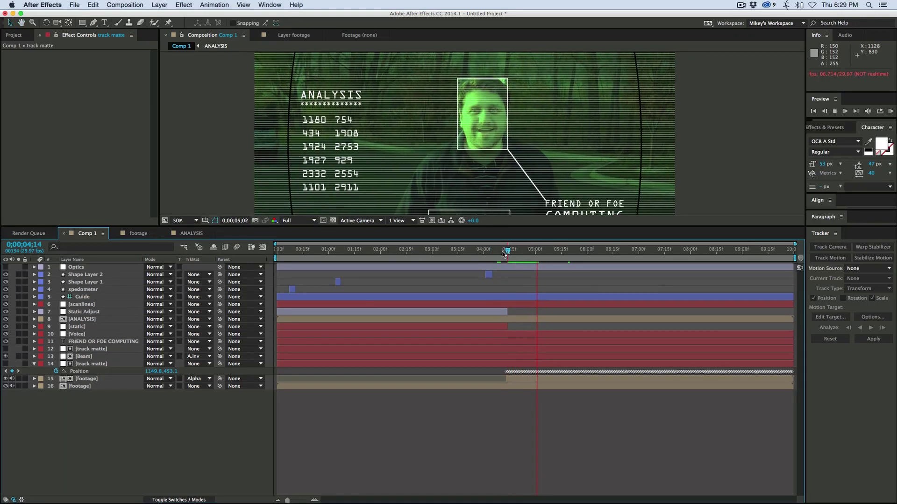
key("space")
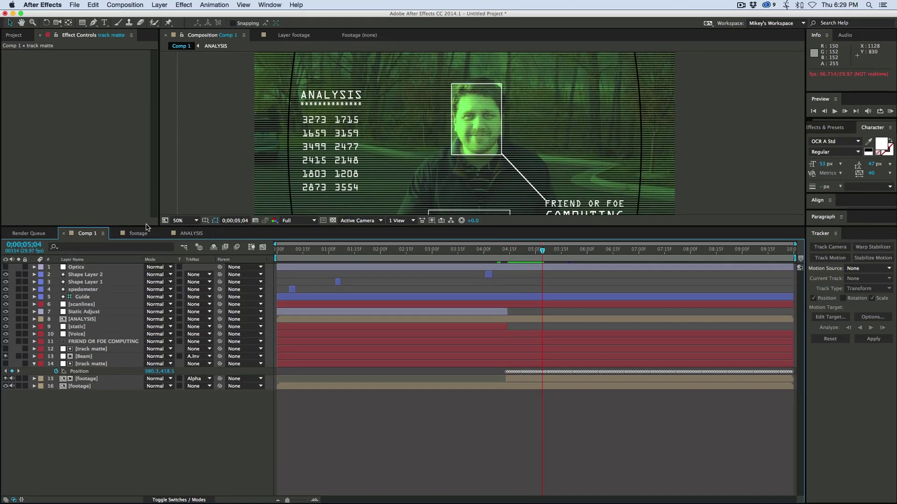
left_click(180, 220)
left_click(186, 229)
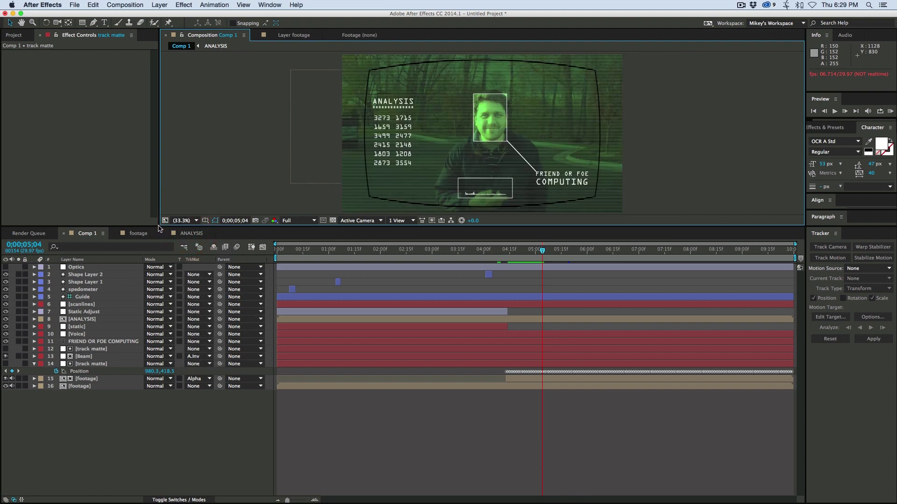
left_click_drag(160, 227, 133, 362)
left_click_drag(553, 390, 580, 389)
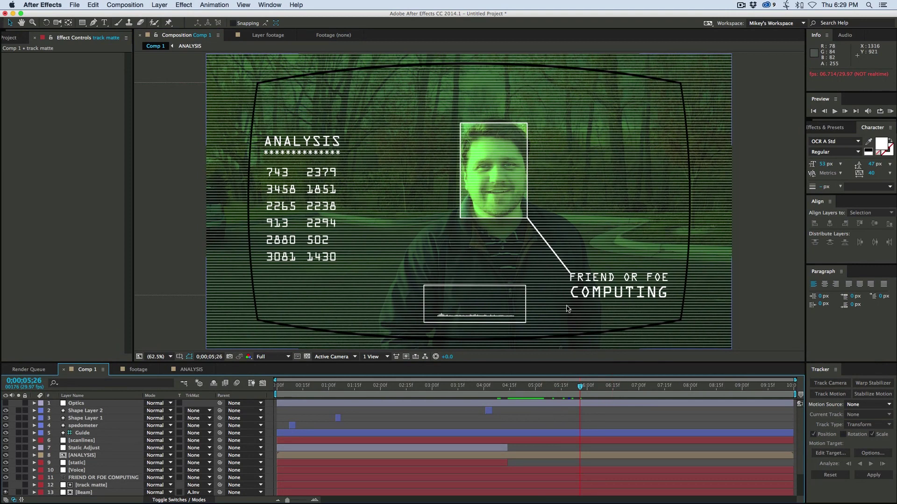
Move the FRIEND OR FOE COMPUTING text to 1287.1, 800.5 and the Beam's Ending Point to the text's upper left corner, at 1291.2, 771.2.
left_click(599, 283)
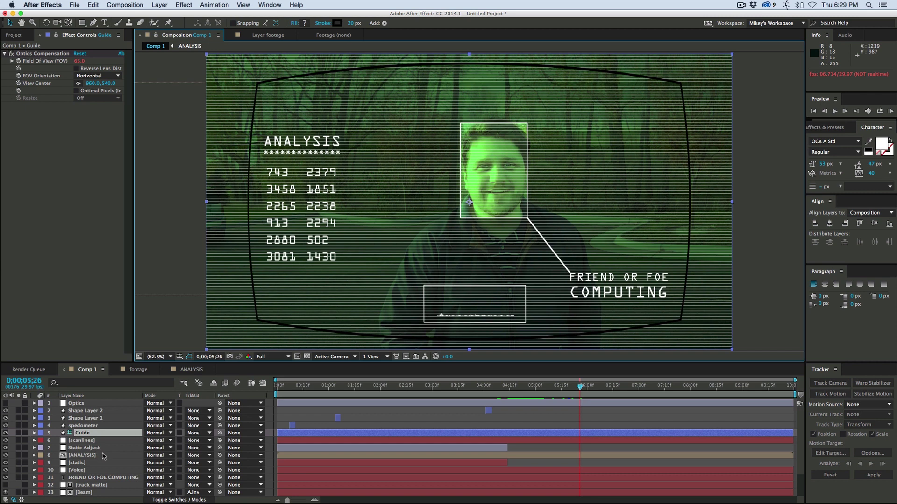
left_click(105, 479)
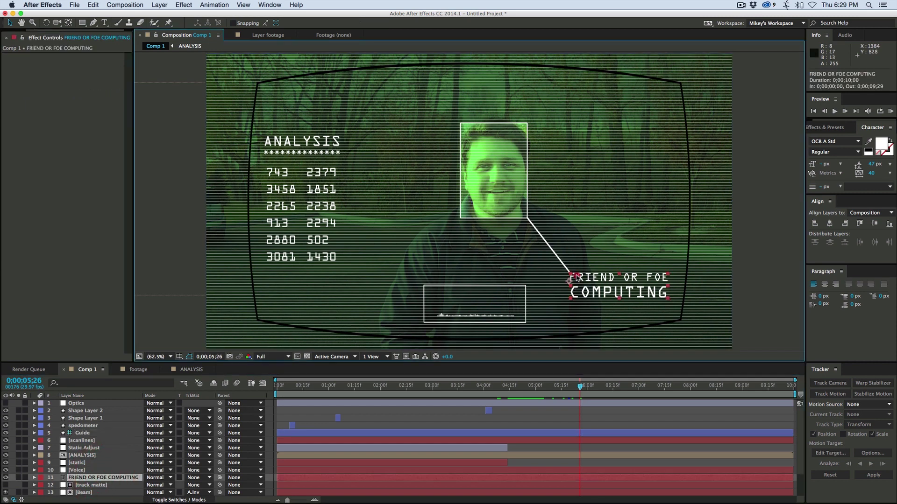
left_click_drag(586, 284, 576, 275)
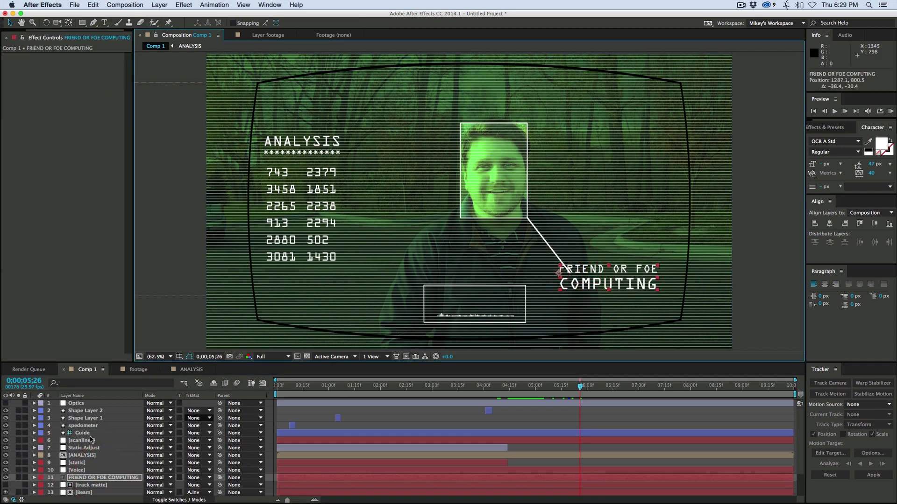
left_click(84, 492)
left_click_drag(561, 266, 560, 265)
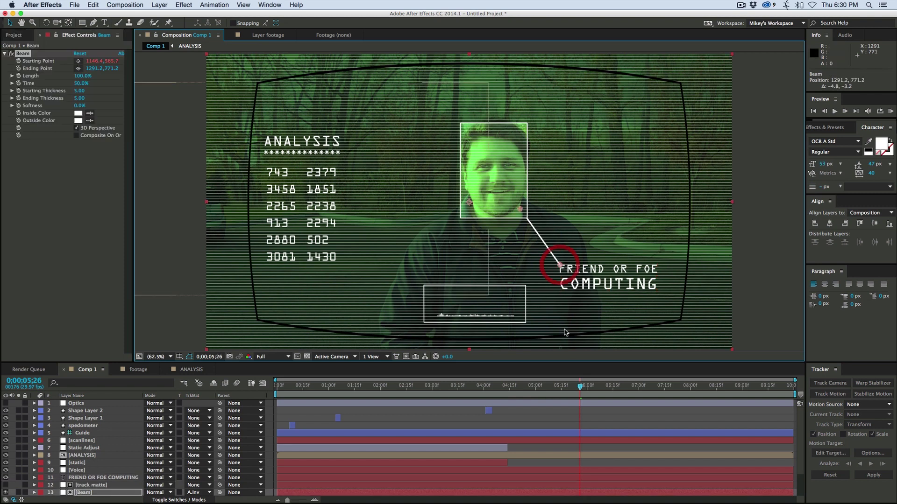
With no layer selected, find the Progress Bar preset and apply it as a new shape layer, positioned at 1020.8, 647.2.
left_click(594, 417)
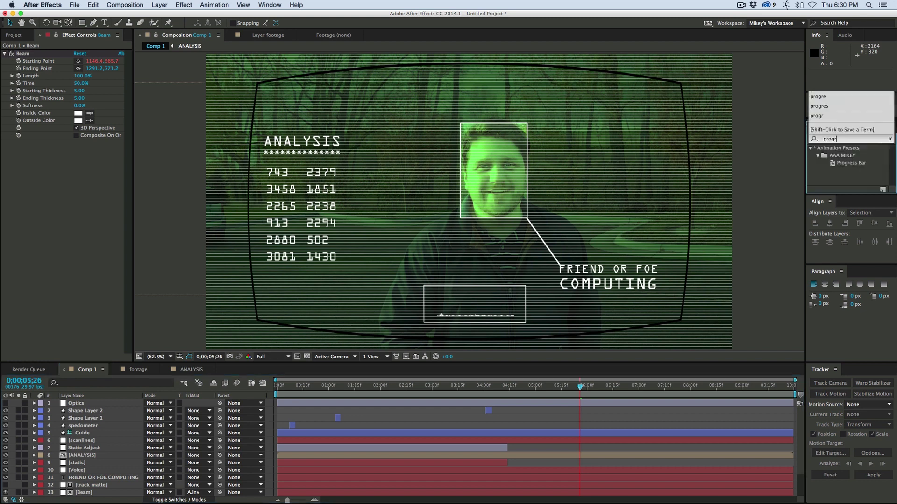
type("e")
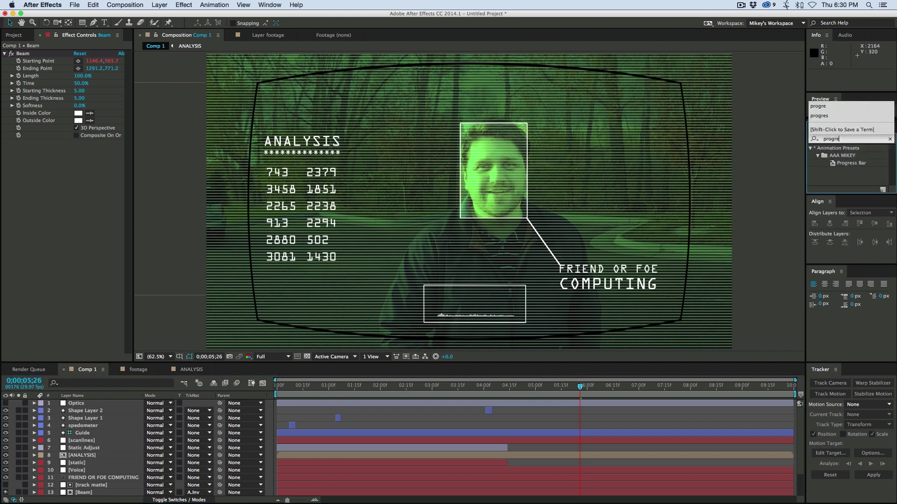
left_click(841, 175)
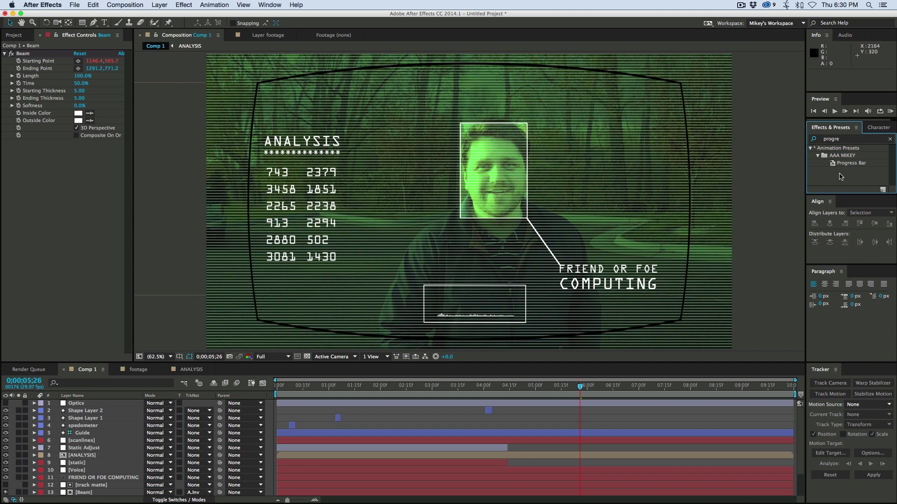
left_click_drag(852, 165, 525, 232)
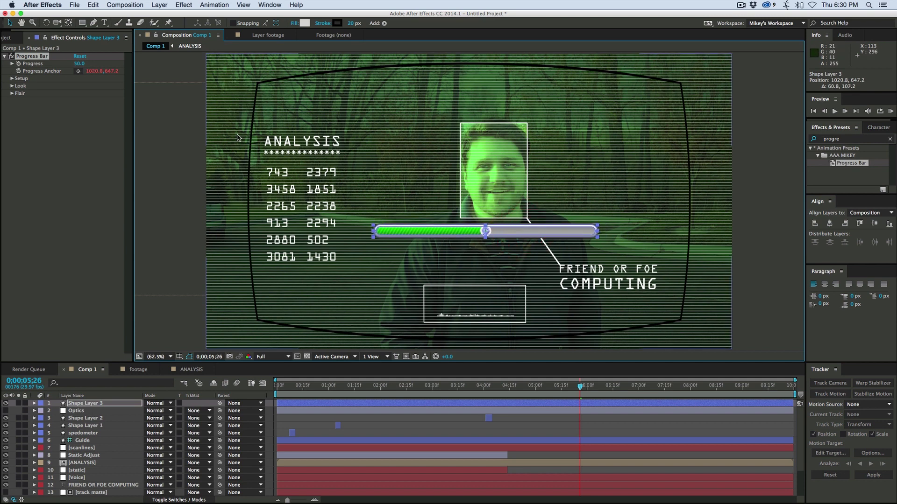
Set the progress bar's Bar Color to white and its Shading and Roundness to 0.
left_click(12, 86)
left_click(78, 93)
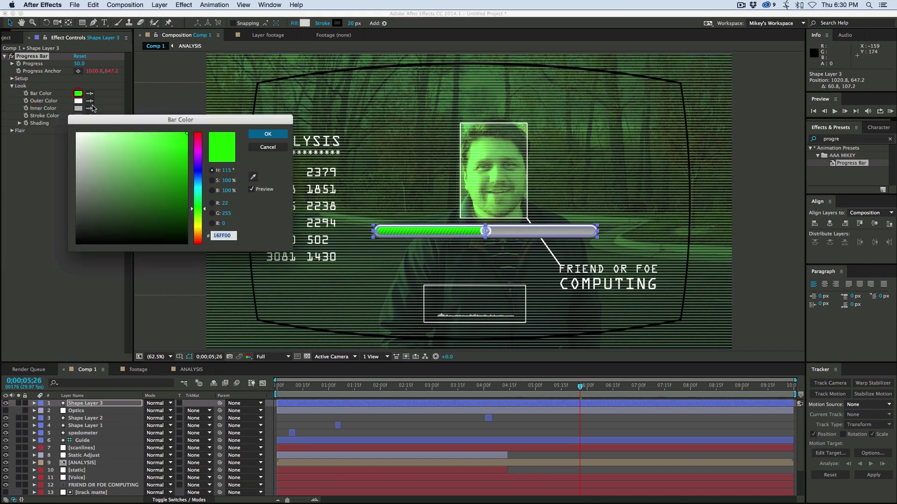
key("Return")
mouse_move(88, 143)
left_mouse_down()
mouse_move(74, 129)
mouse_move(28, 123)
left_mouse_up()
left_click(13, 79)
left_click_drag(80, 93, 28, 94)
Set the progress bar's Inner and Outer Color to black, Stroke Color to white, Padding to 17 and Outer Stroke Size to 4.
left_click(78, 145)
mouse_move(89, 187)
left_mouse_down()
mouse_move(52, 190)
mouse_move(56, 254)
left_mouse_up()
key("Return")
left_click(79, 153)
left_click_drag(80, 111, 77, 110)
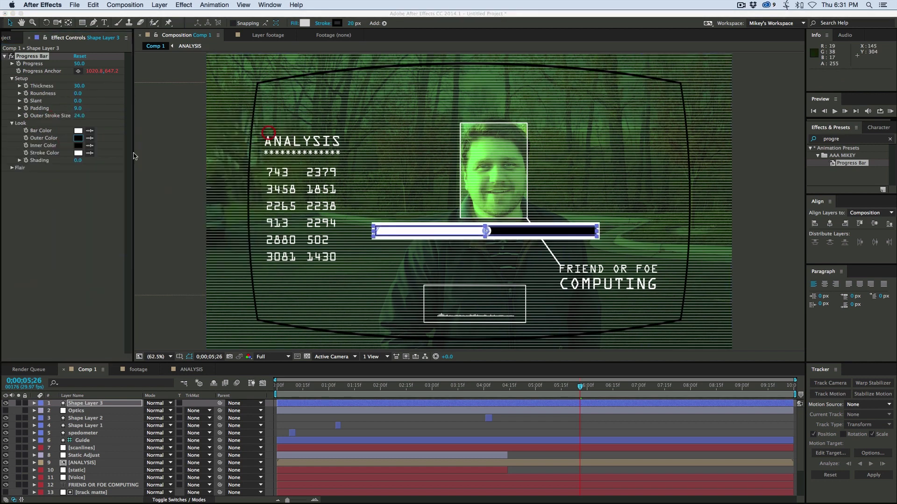
mouse_move(78, 115)
left_mouse_down()
mouse_move(69, 114)
mouse_move(81, 109)
left_mouse_up()
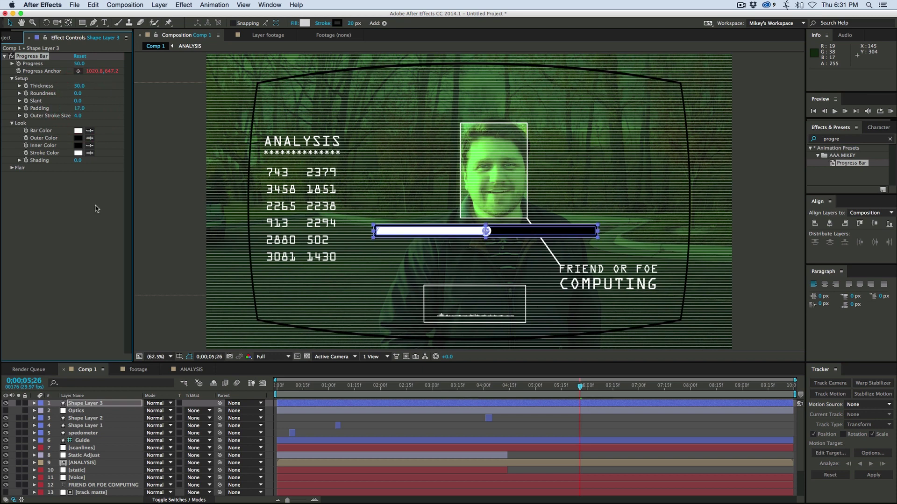
left_click(12, 167)
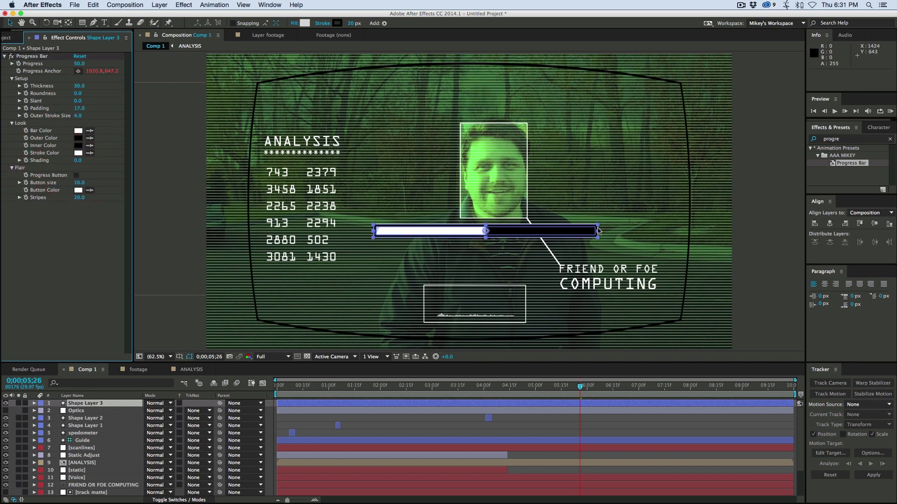
Scale the progress bar to 42% and place it just below the COMPUTING text.
left_click_drag(598, 231, 584, 234)
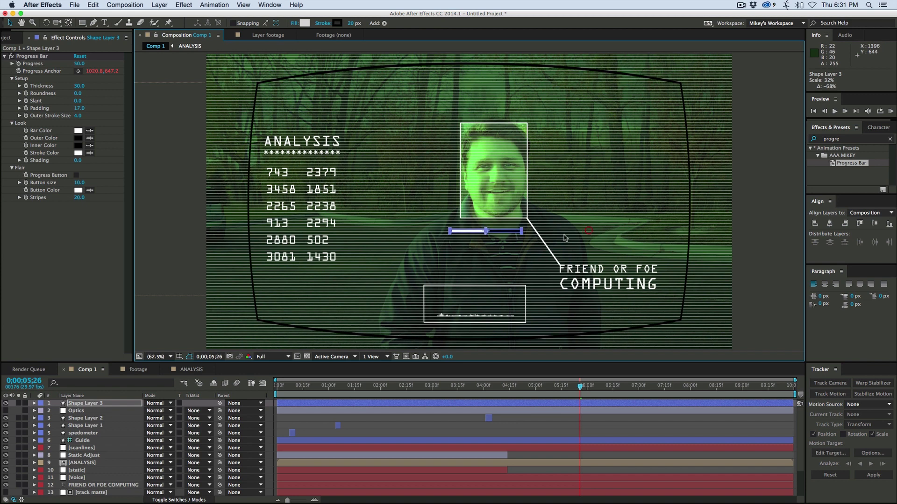
left_click_drag(518, 238, 612, 302)
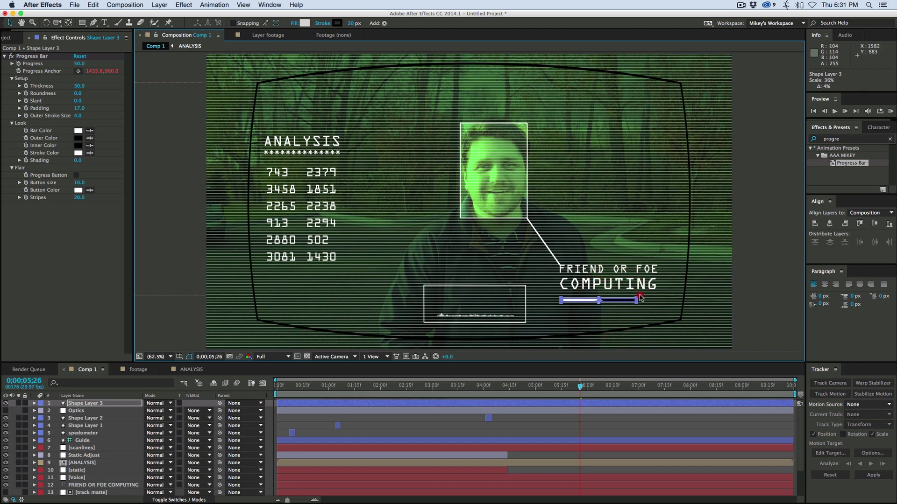
left_click_drag(626, 303, 630, 301)
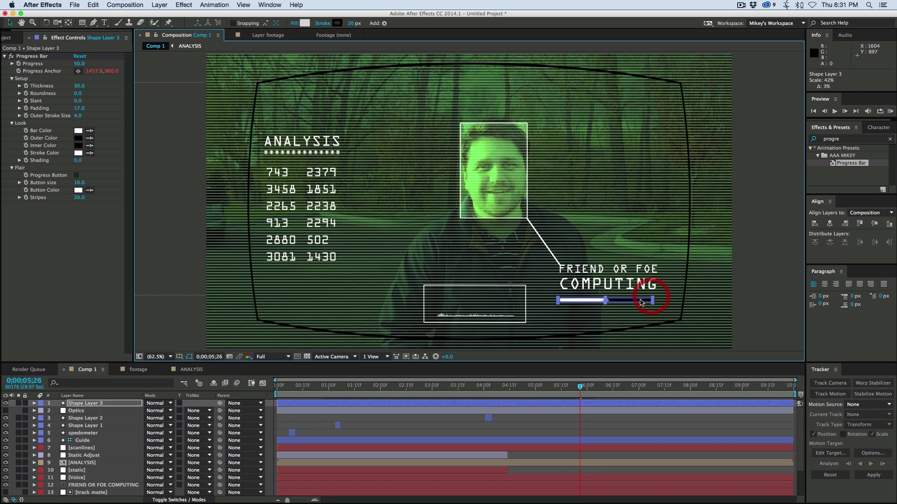
Move the FRIEND OR FOE COMPUTING text down and place the progress bar directly above it, at 1465.6, 818.4.
left_click_drag(642, 302, 642, 262)
left_click(92, 485)
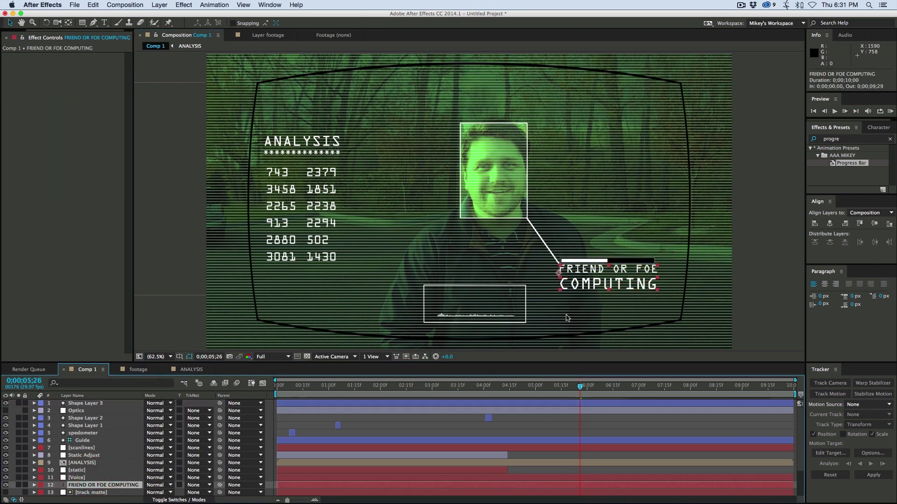
left_click_drag(584, 284, 585, 308)
left_click_drag(612, 263, 633, 280)
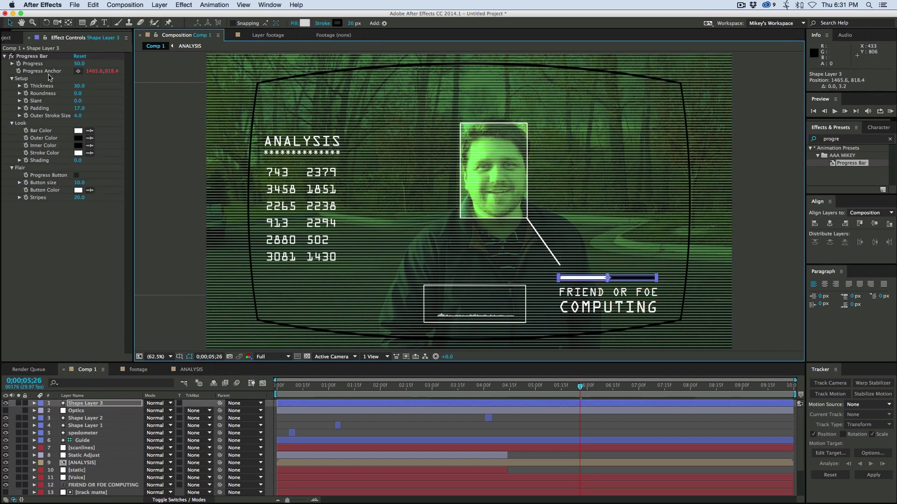
Rename the progress bar's shape layer to Prog Bar and move it directly below the Beam layer.
left_click_drag(113, 364, 114, 337)
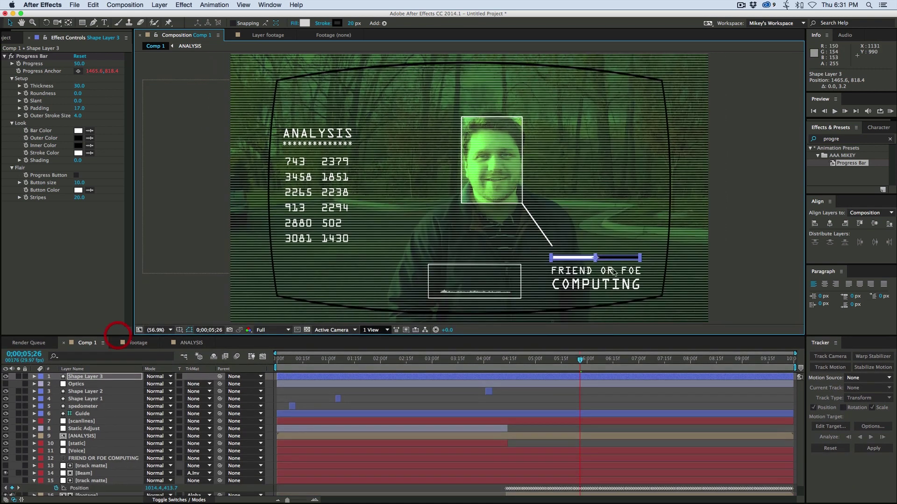
left_click(84, 473)
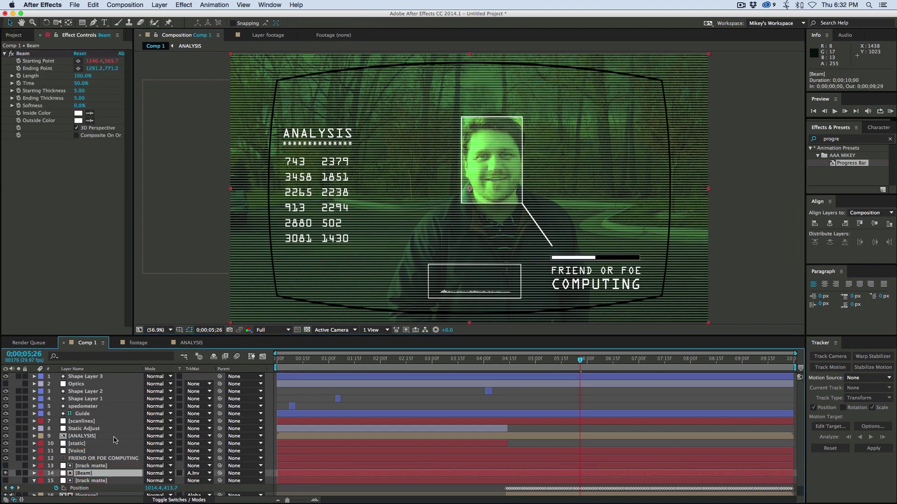
left_click(85, 377)
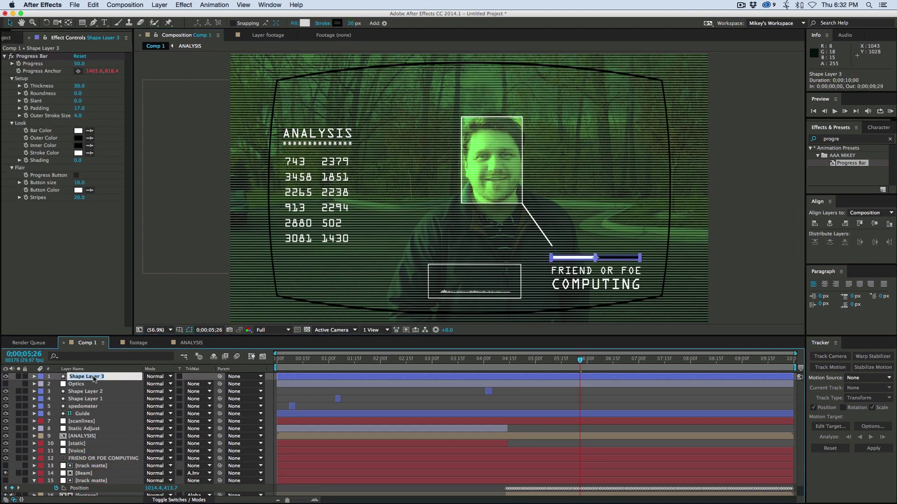
type("Prog Bar")
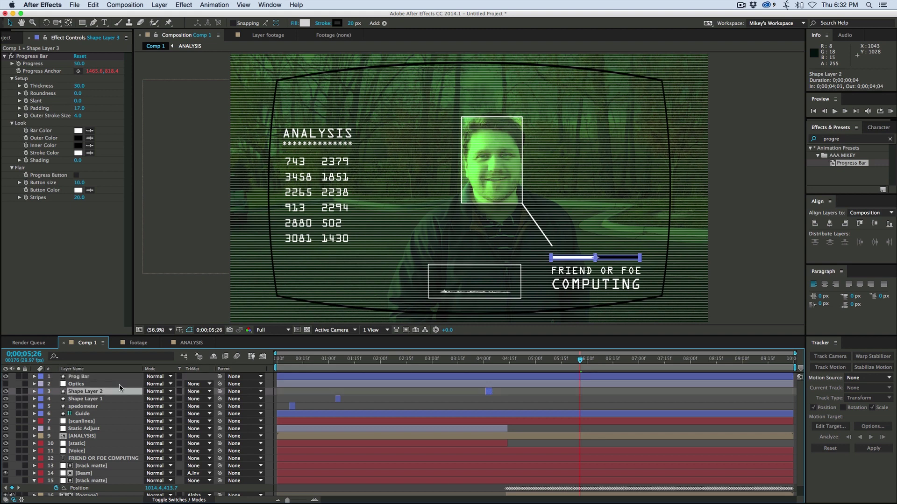
key("Return")
left_click_drag(112, 378, 107, 478)
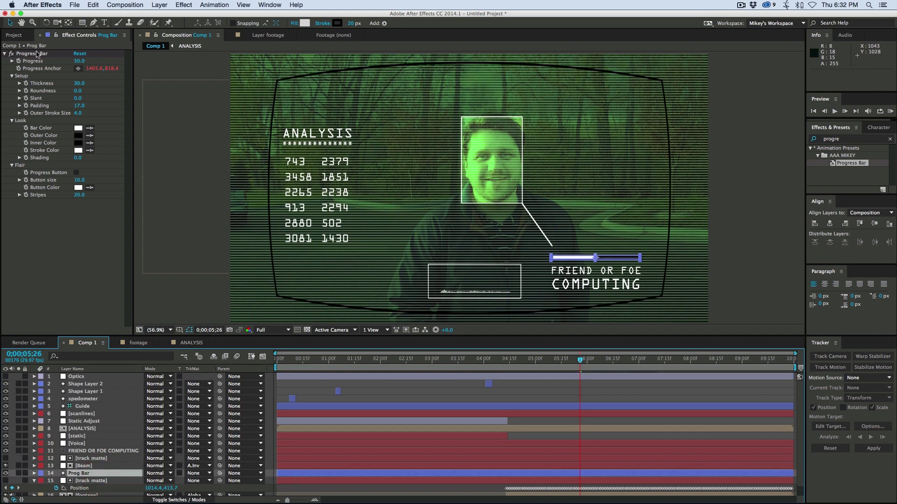
Keep Prog Bar's effect controls locked in view and link the Beam's Ending Point to its Progress Anchor with an expression.
left_click(56, 36)
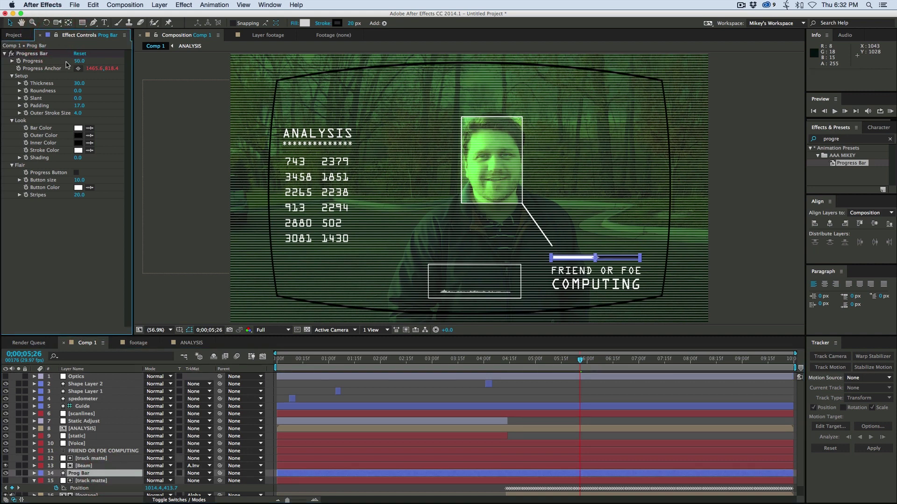
left_click(94, 466)
key("e")
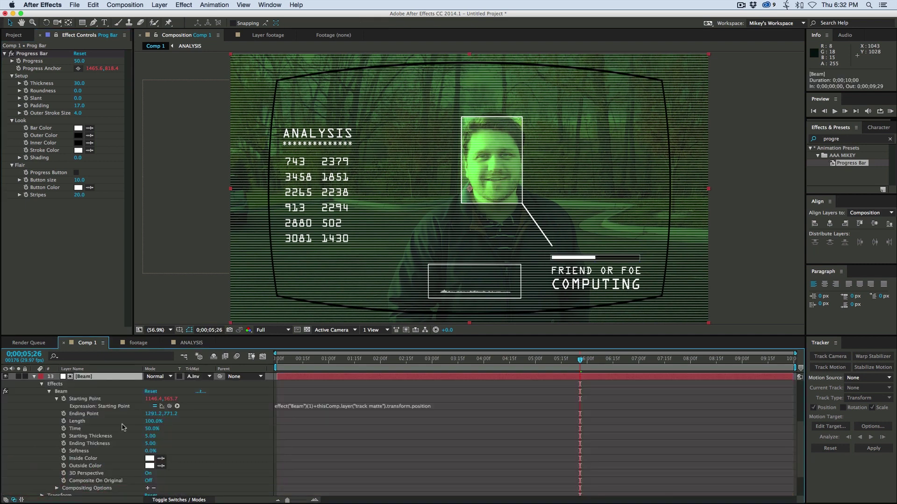
left_click(64, 413, "alt")
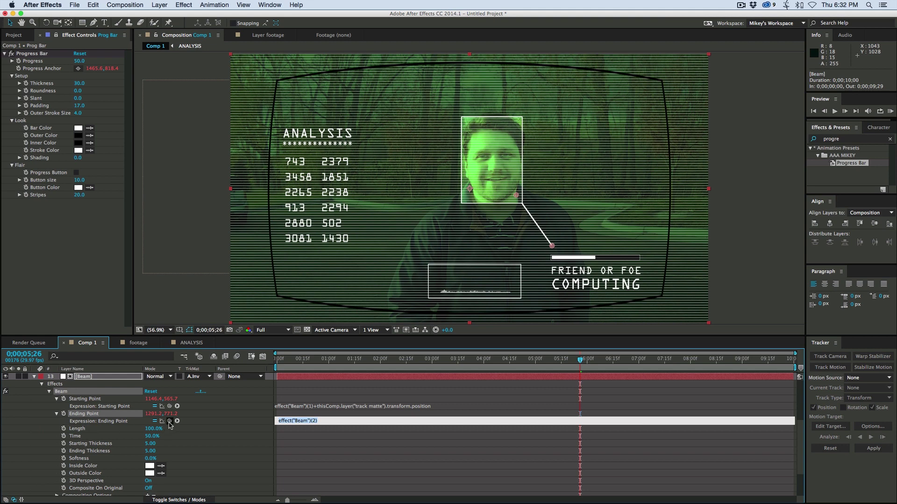
left_click_drag(74, 90, 53, 70)
left_click(66, 276)
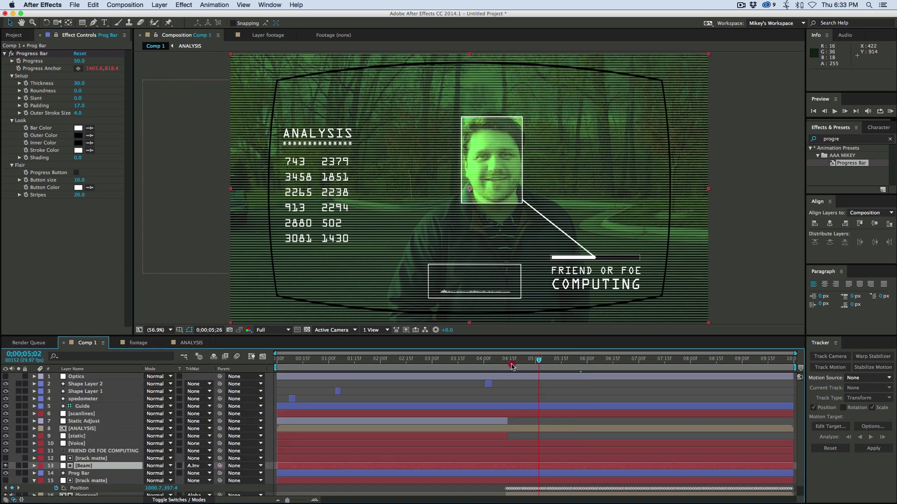
Trim the start of the Prog Bar, FRIEND OR FOE COMPUTING and Beam layers to 0;00;04;13.
left_click_drag(512, 367, 508, 368)
key("Page_Up")
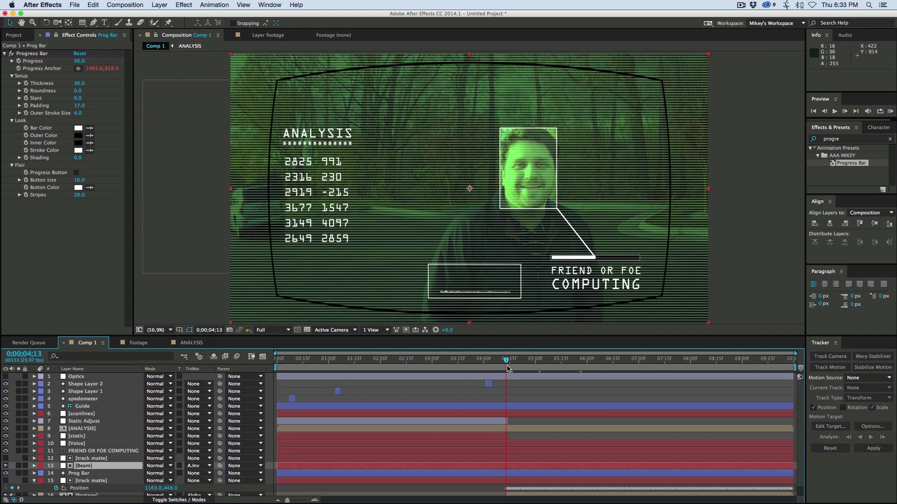
left_click(104, 473)
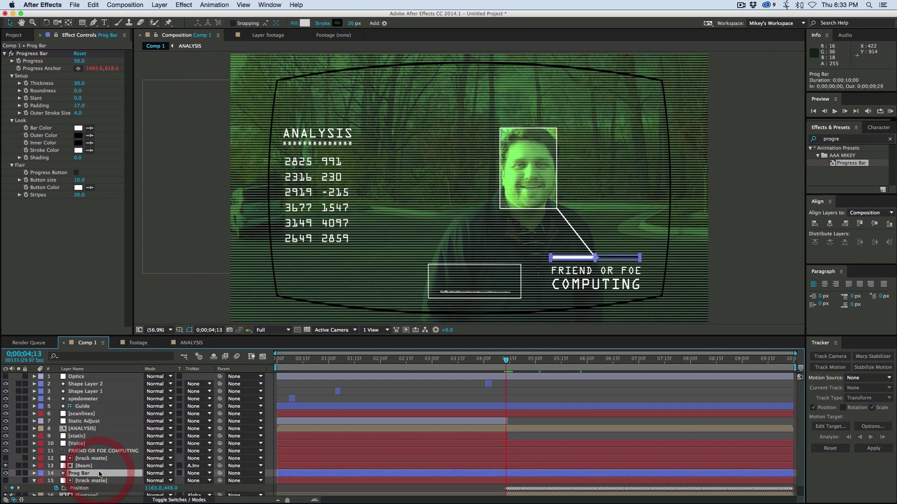
scroll(103, 457, "down", 1)
left_click(107, 441, "super")
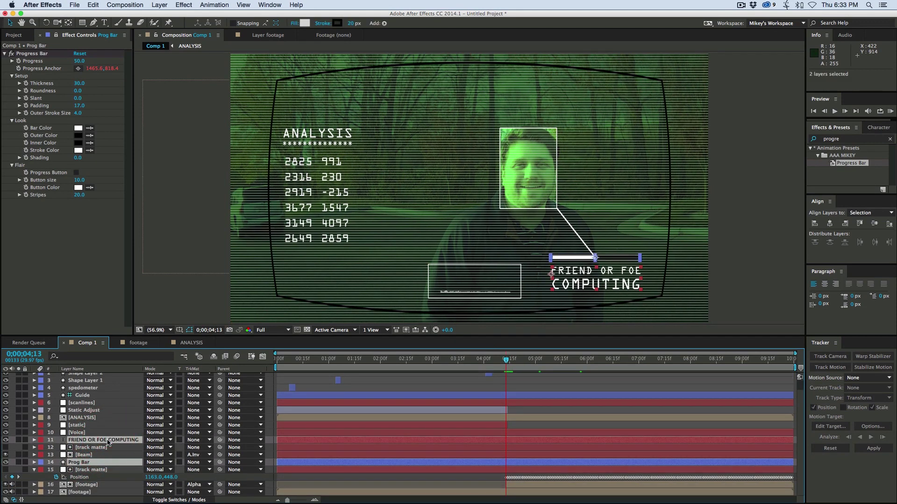
key("alt+bracketleft")
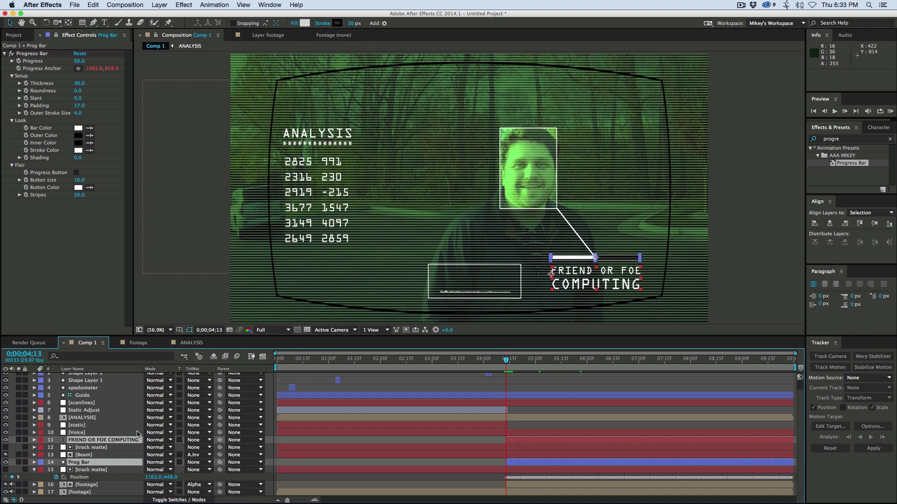
left_click(109, 457)
key("alt+bracketleft")
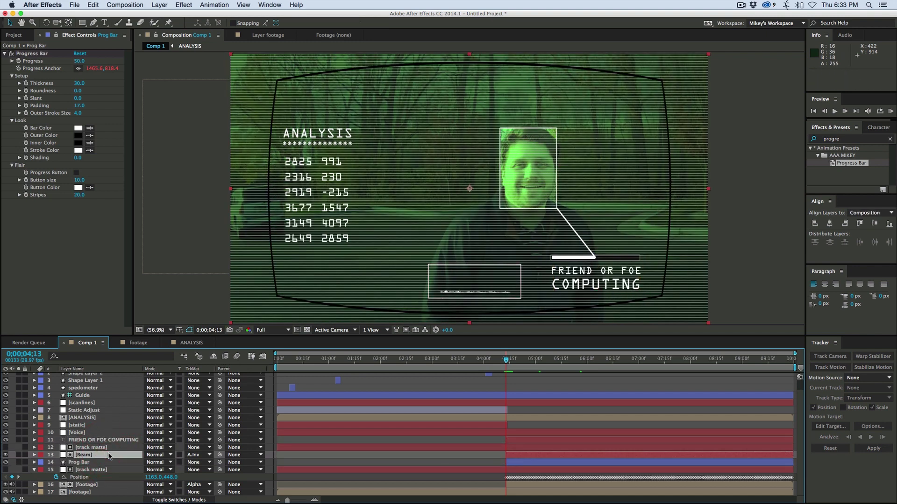
Keyframe the Prog Bar's Progress from 5 at 0;00;04;13 to 84 at the composition's last frame, 0;00;09;29.
key("Page_Up")
key("Page_Down")
left_click(79, 463)
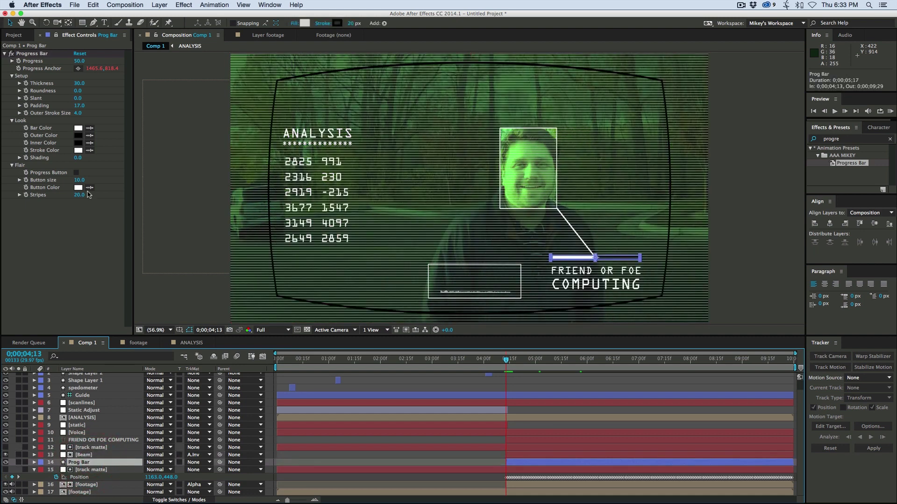
left_click(78, 61)
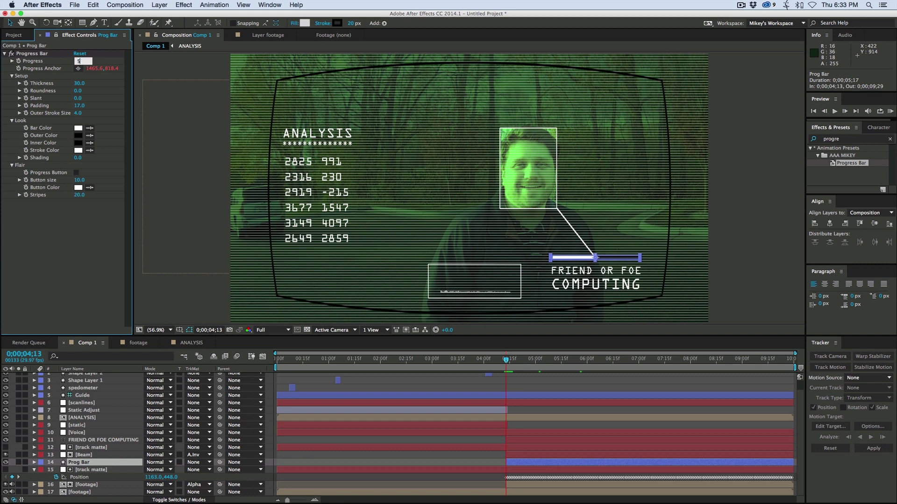
key("Return")
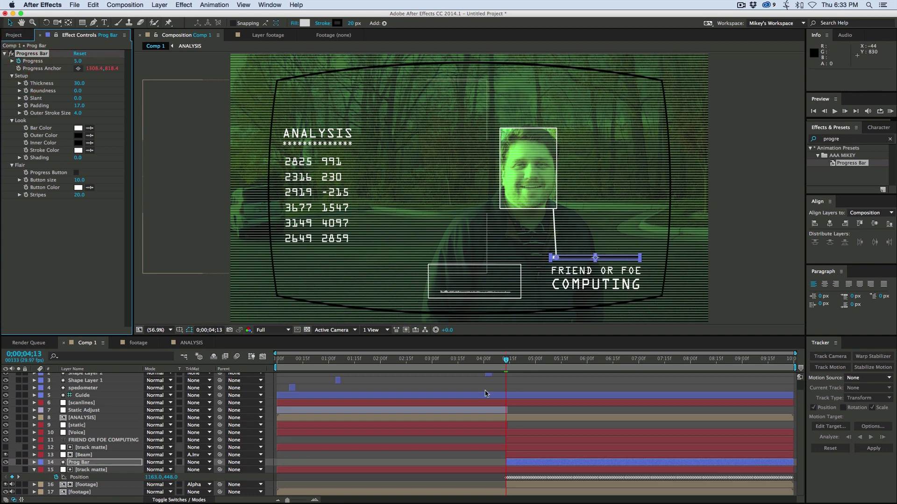
key("End")
left_click_drag(78, 62, 119, 66)
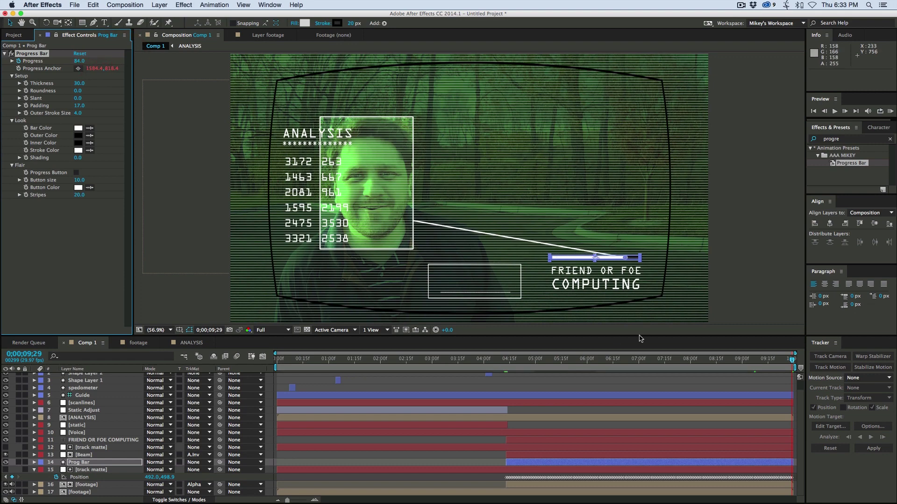
Return the current time to 0;00;04;12, one frame before the Prog Bar layer starts.
left_click(504, 360)
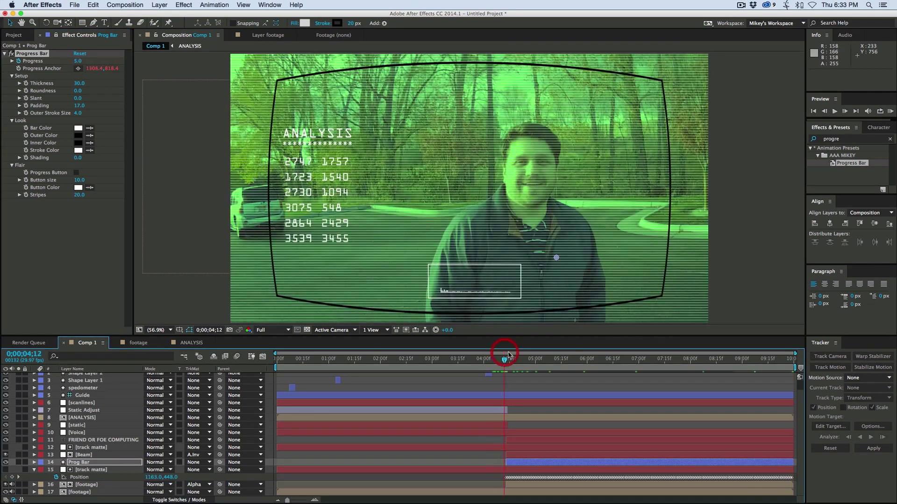
scroll(81, 400, "up", 2)
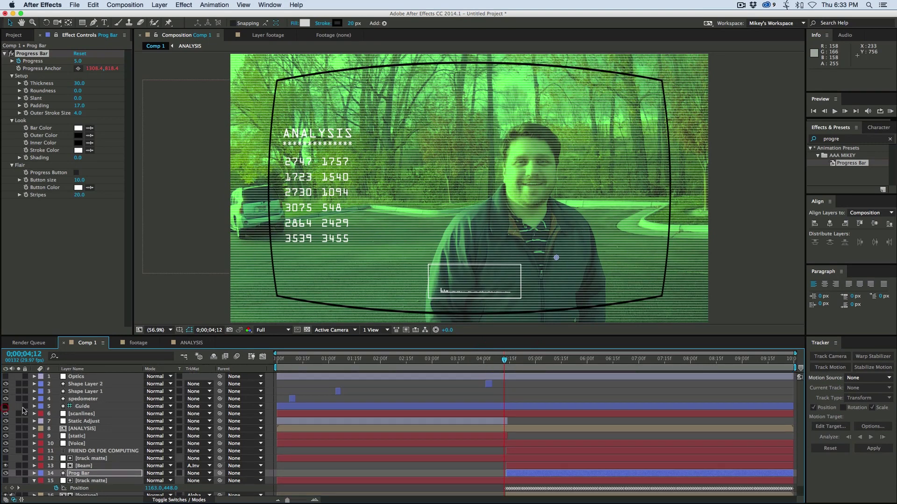